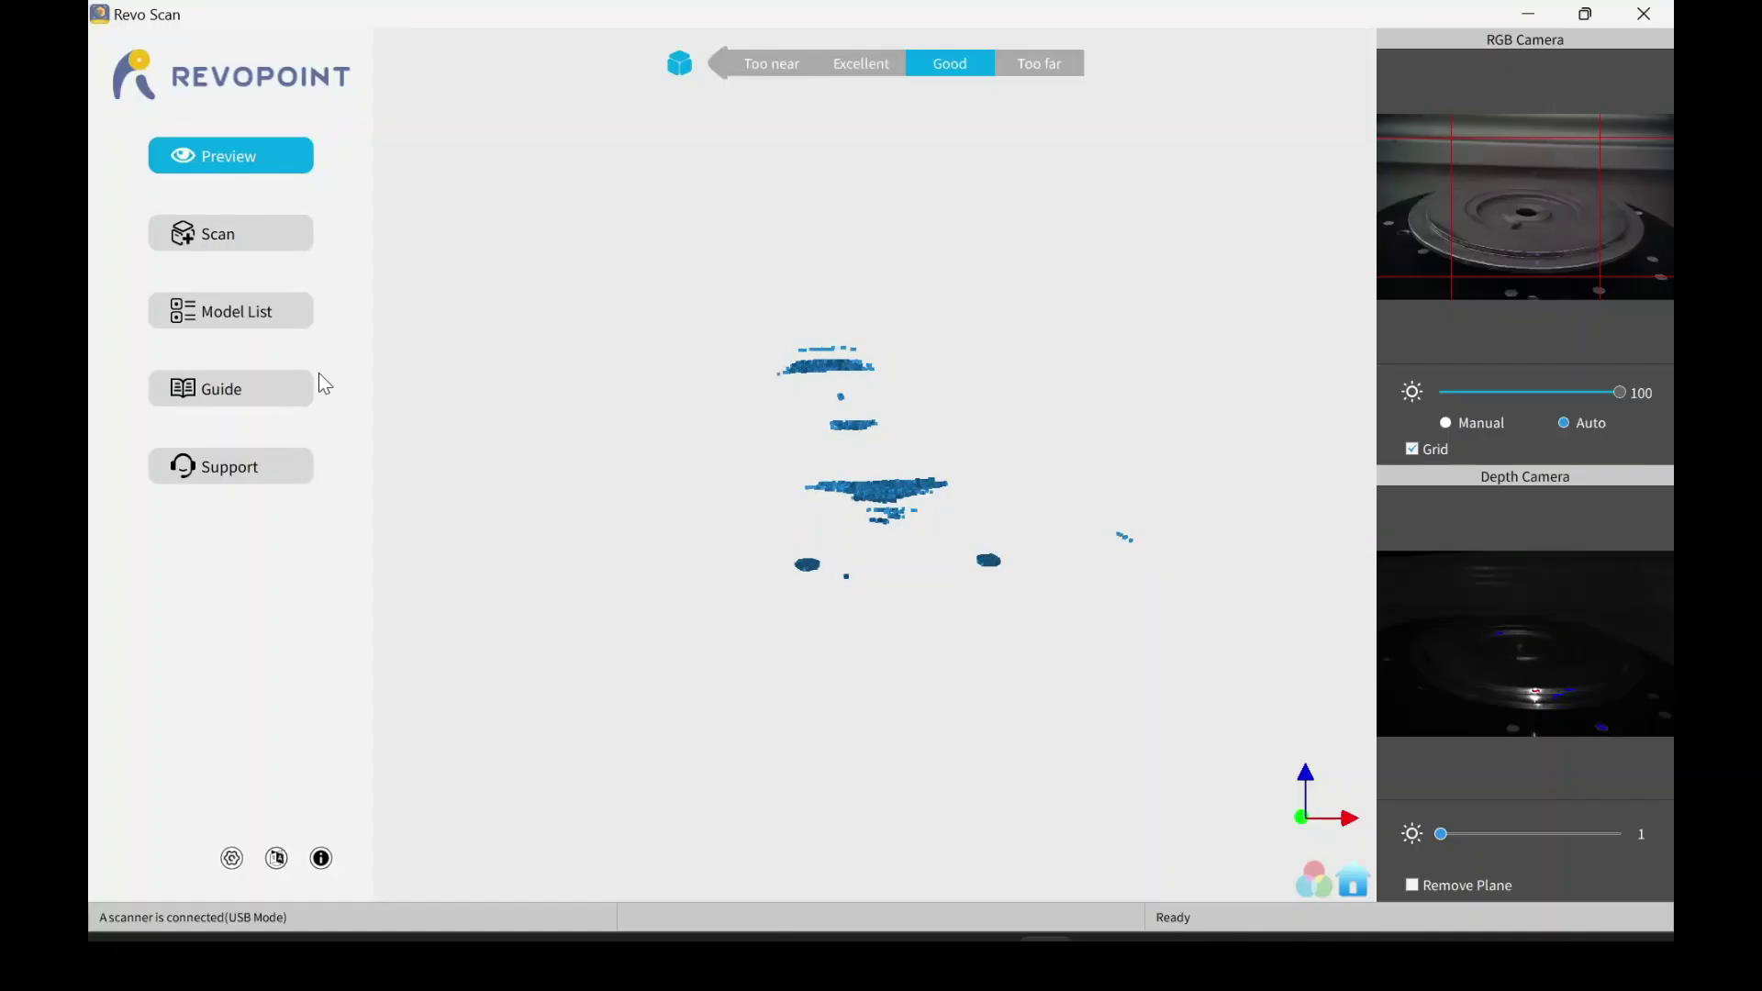
Step: Create a new scan project with High Accuracy Scan, Features mode and No Color texture
click(248, 244)
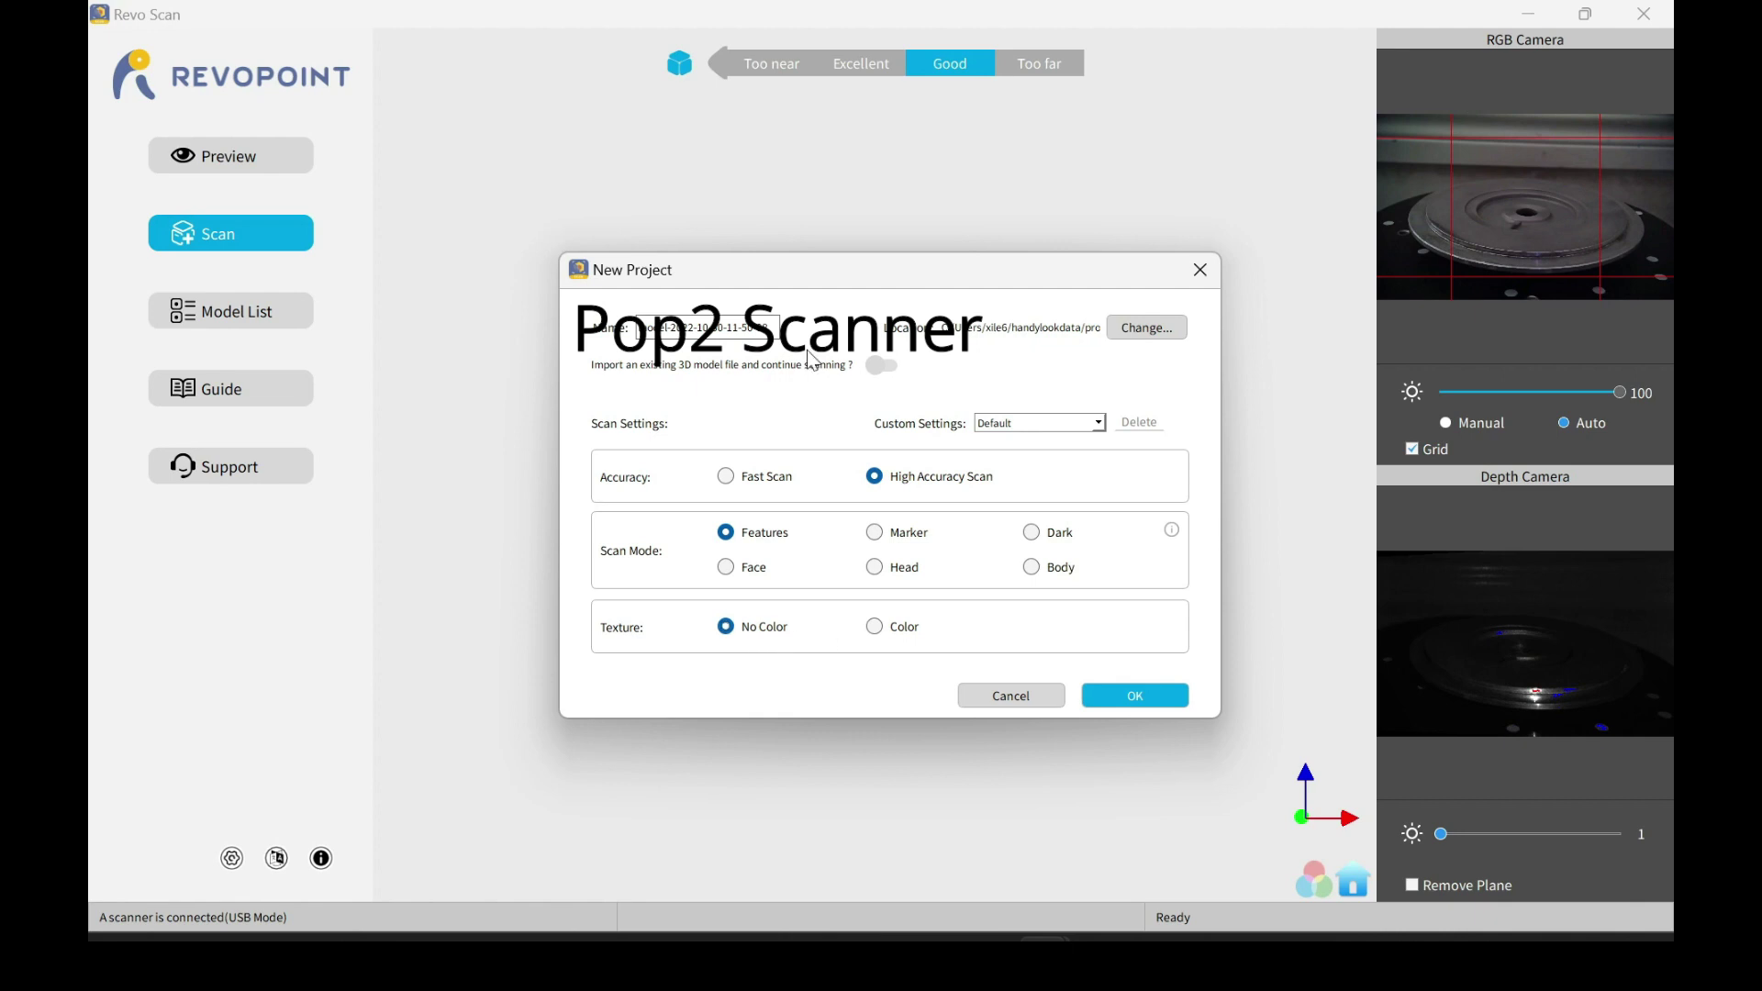
click(1167, 695)
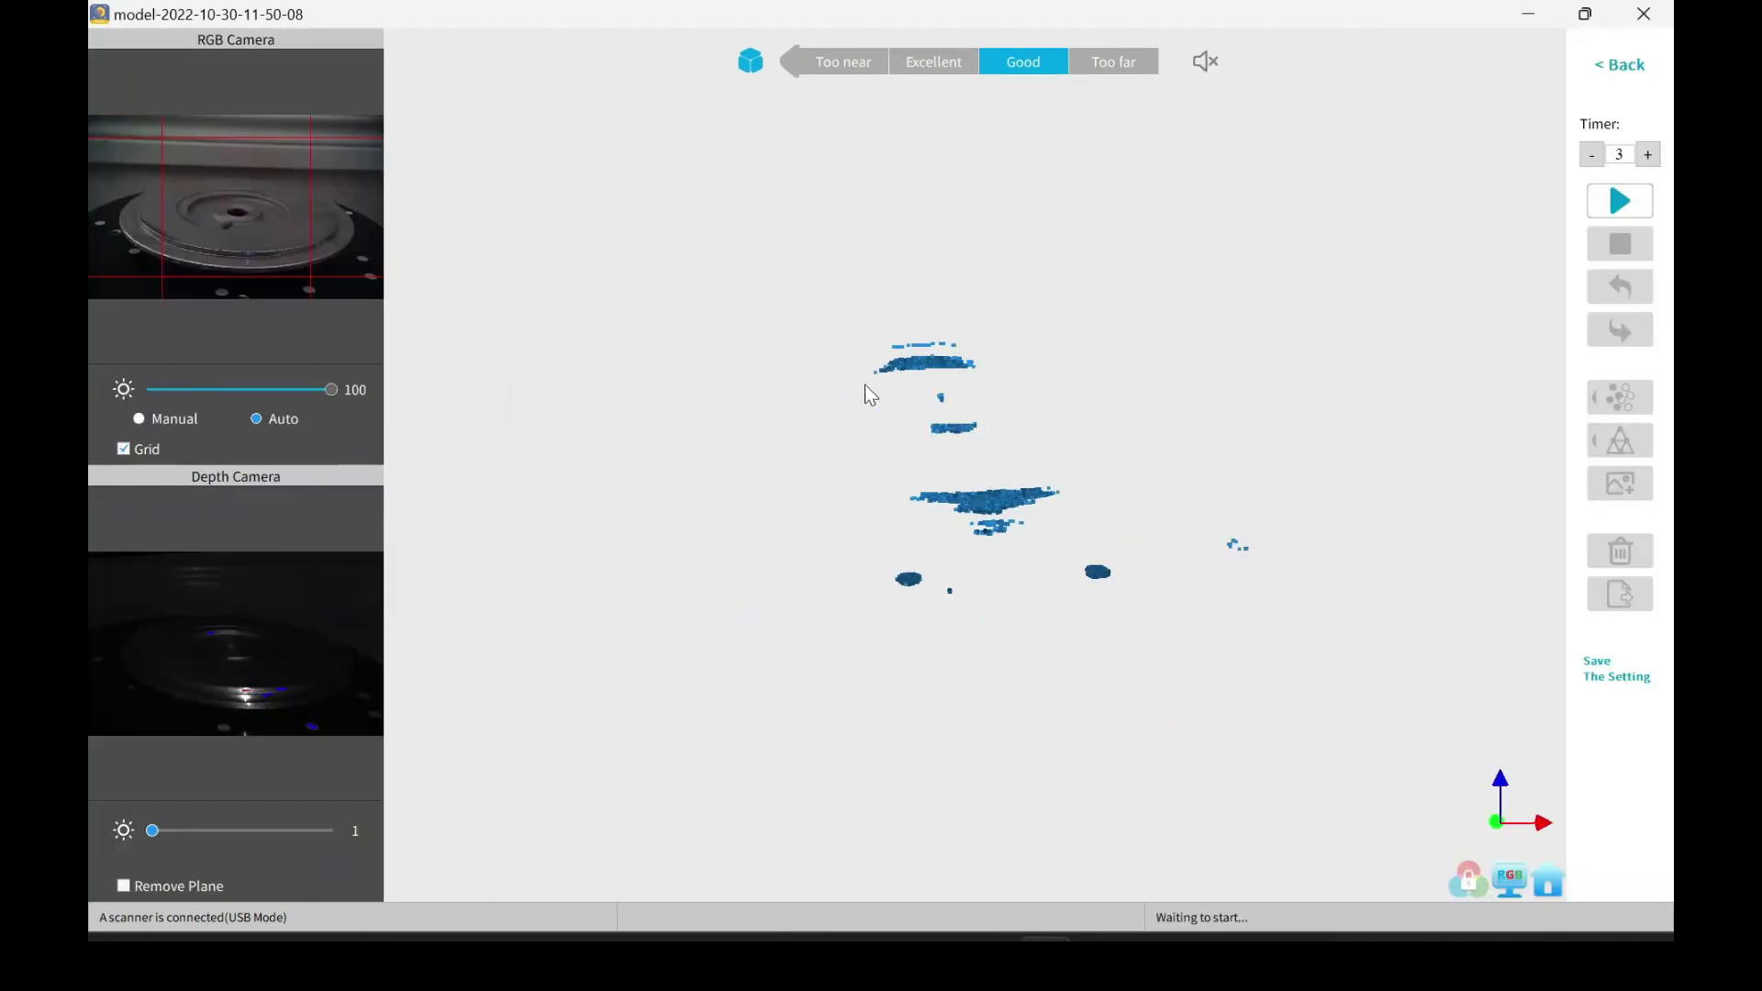
drag(864, 424, 813, 495)
drag(1155, 624, 1146, 496)
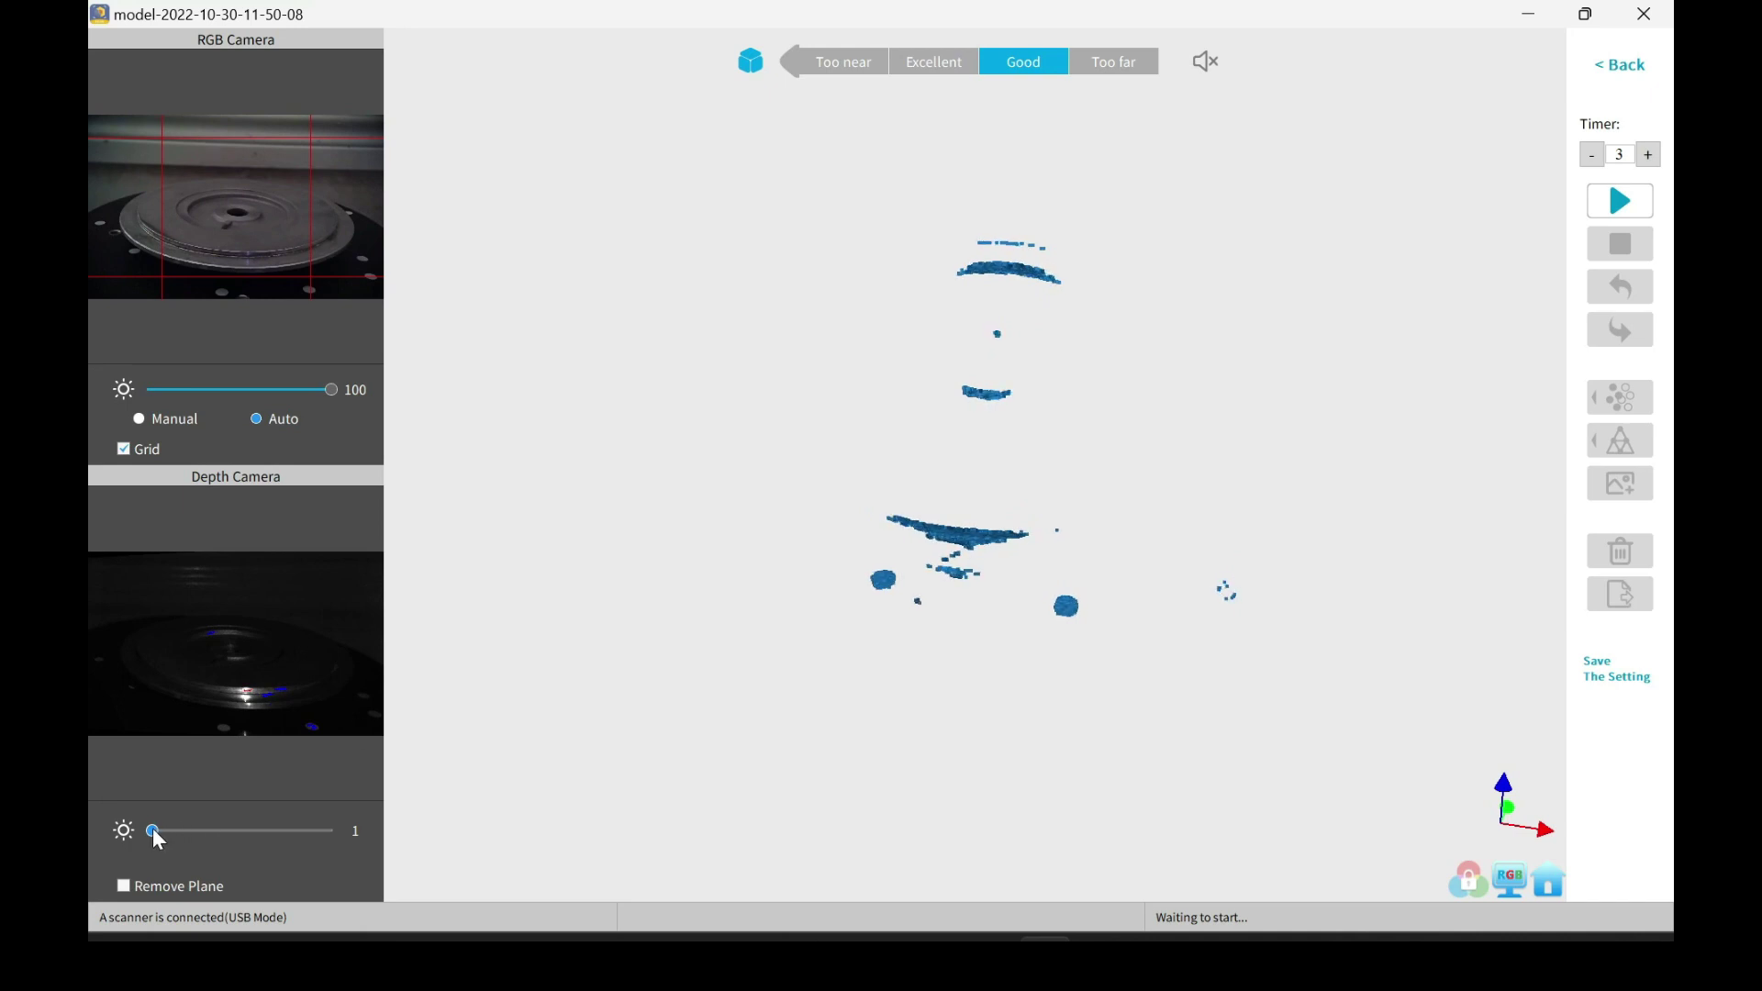
Step: Raise the depth camera brightness gradually to 10 while watching how much of the disc is captured
drag(154, 830, 184, 836)
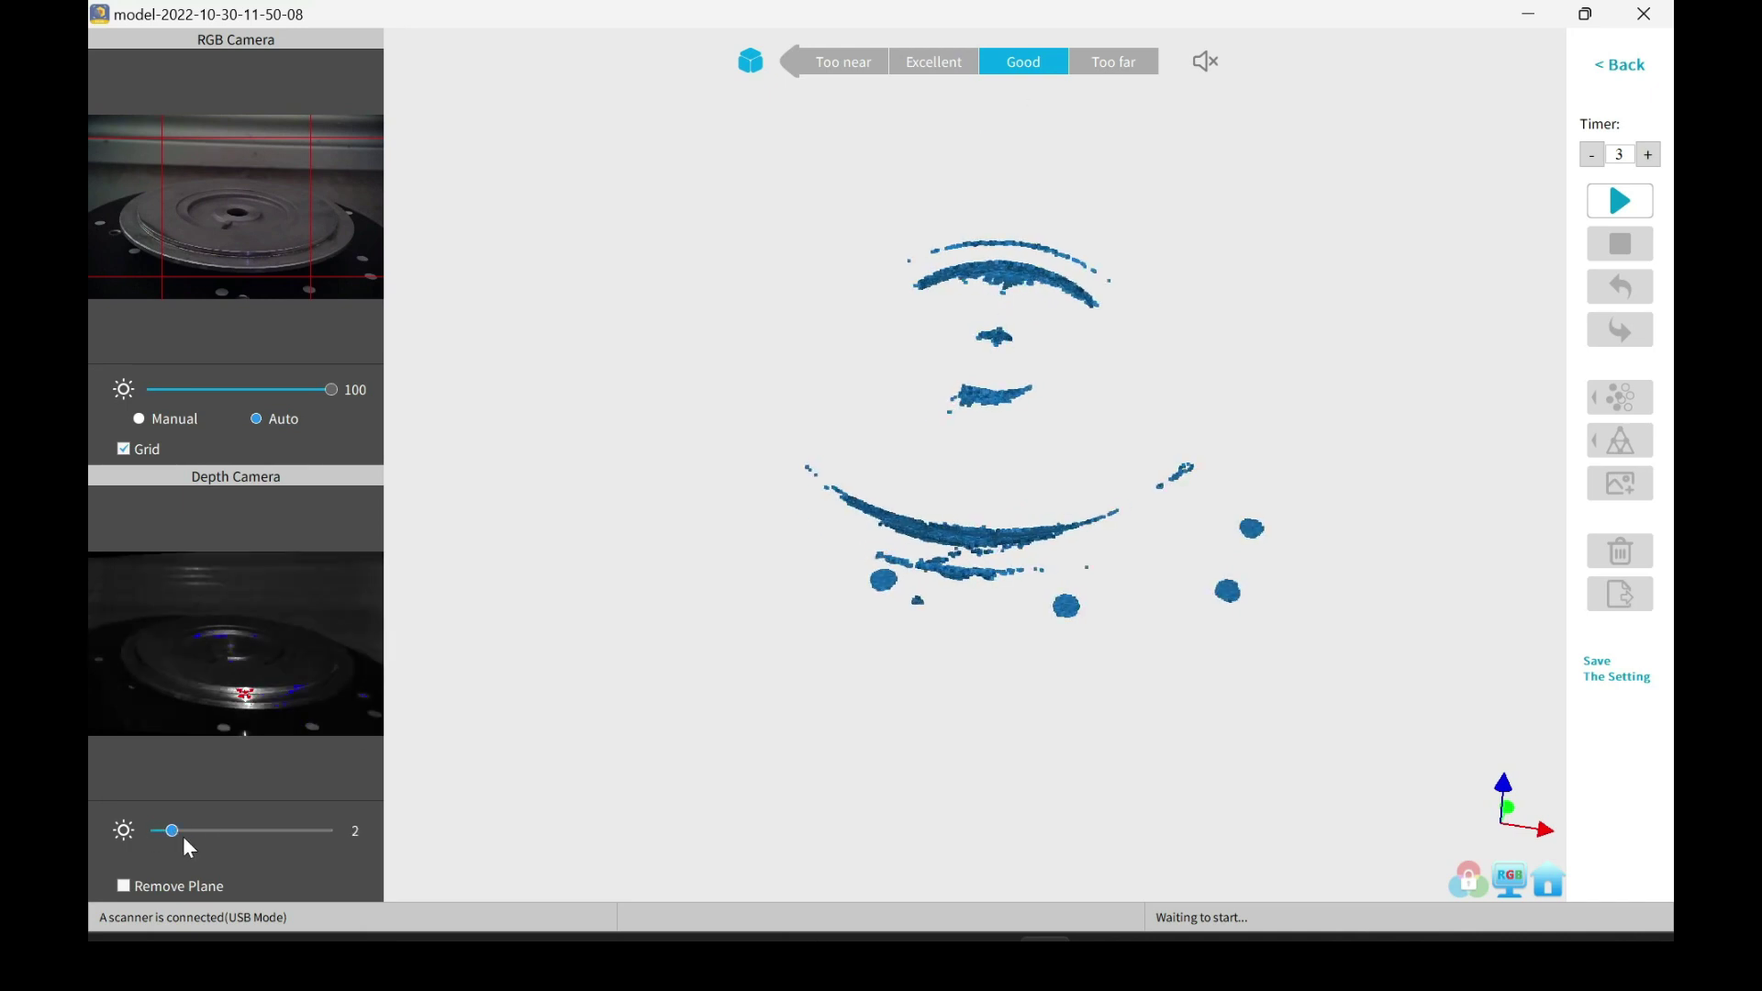
click(238, 832)
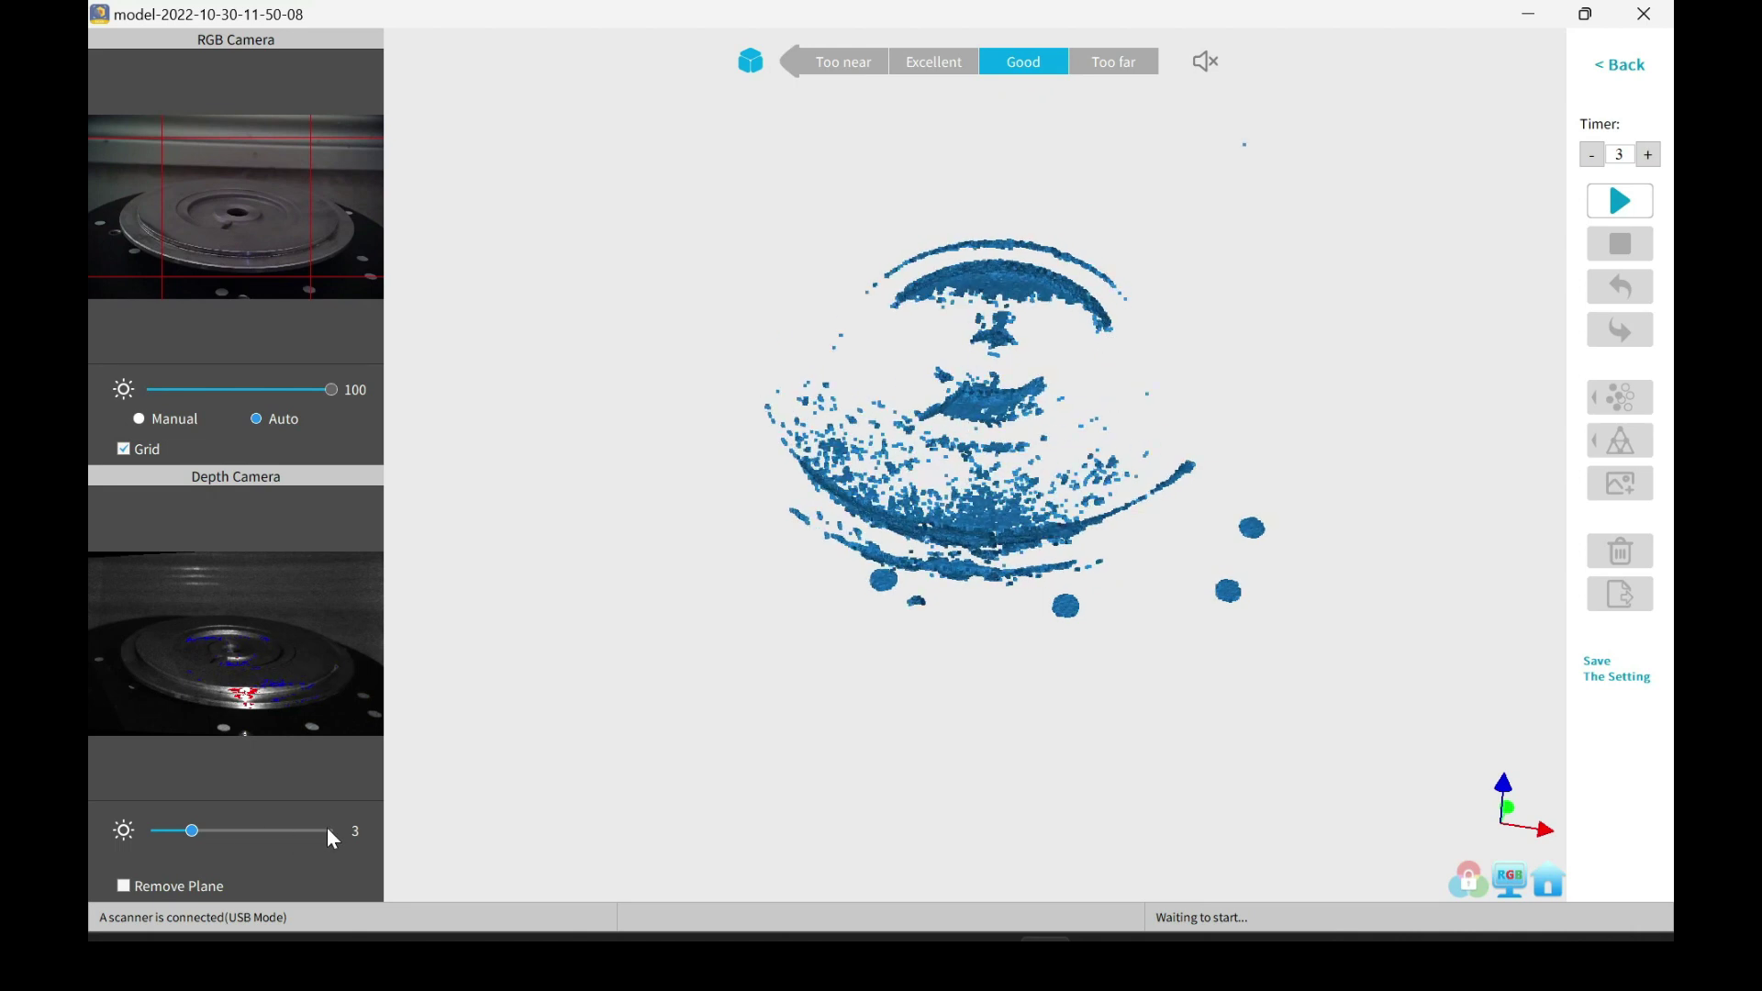
click(328, 829)
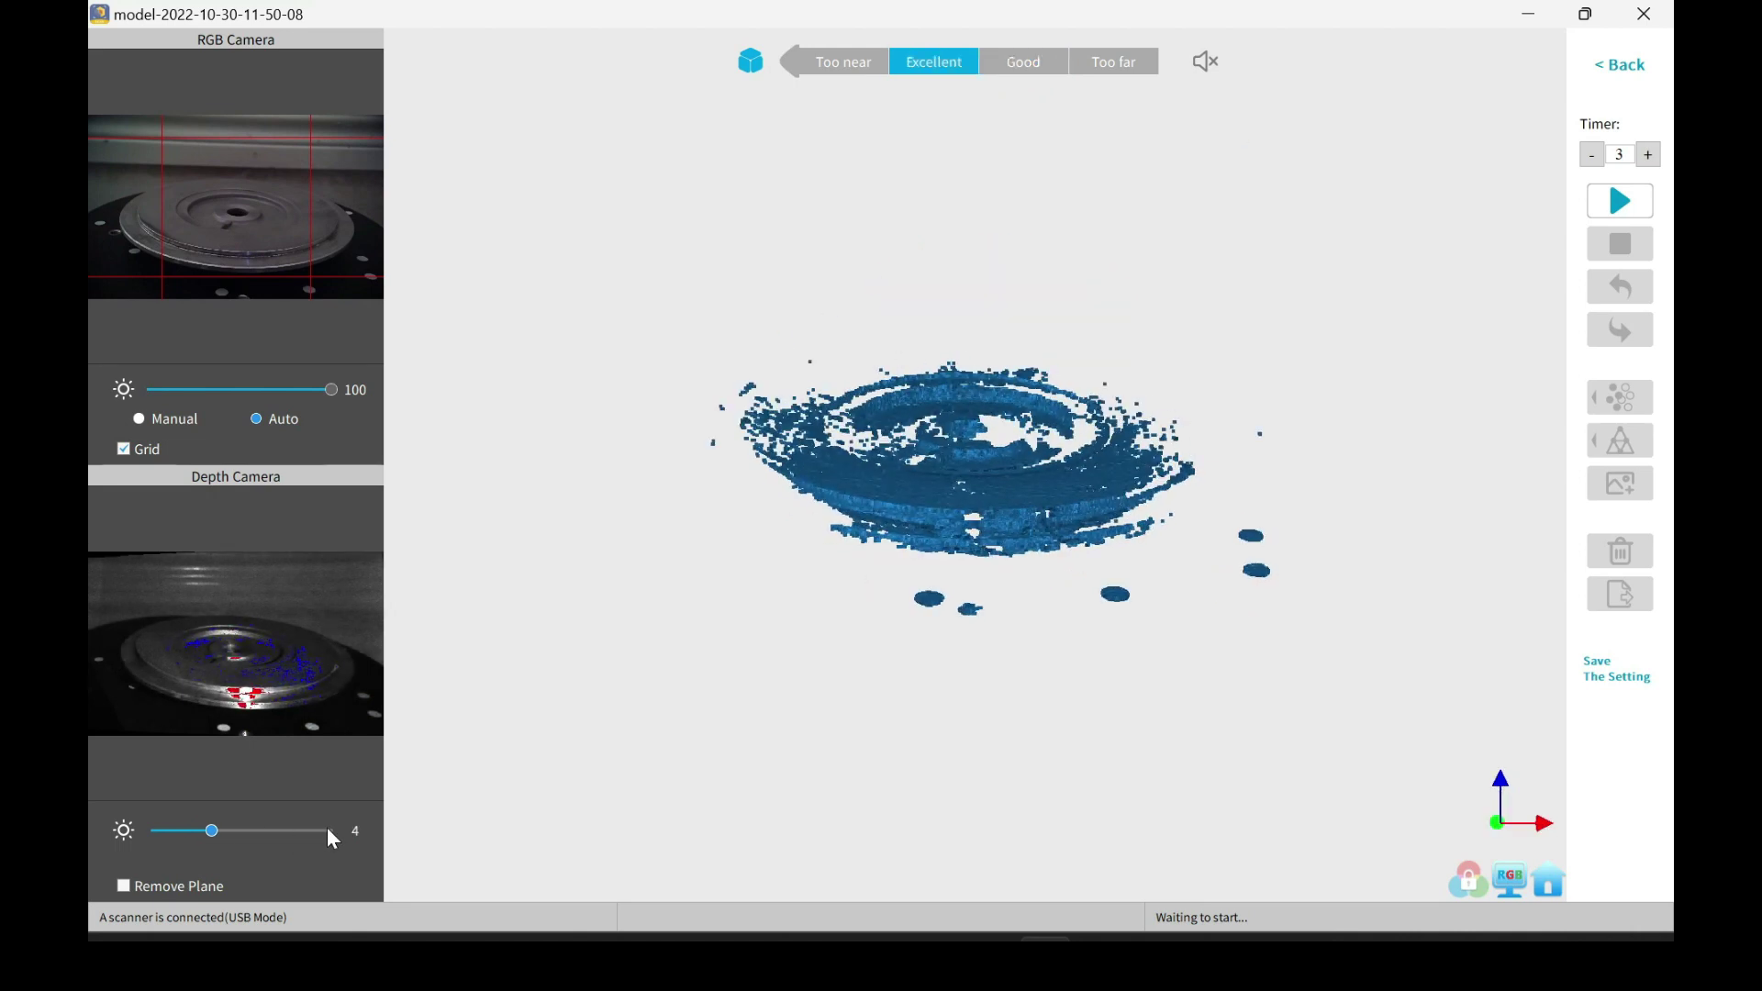
click(327, 829)
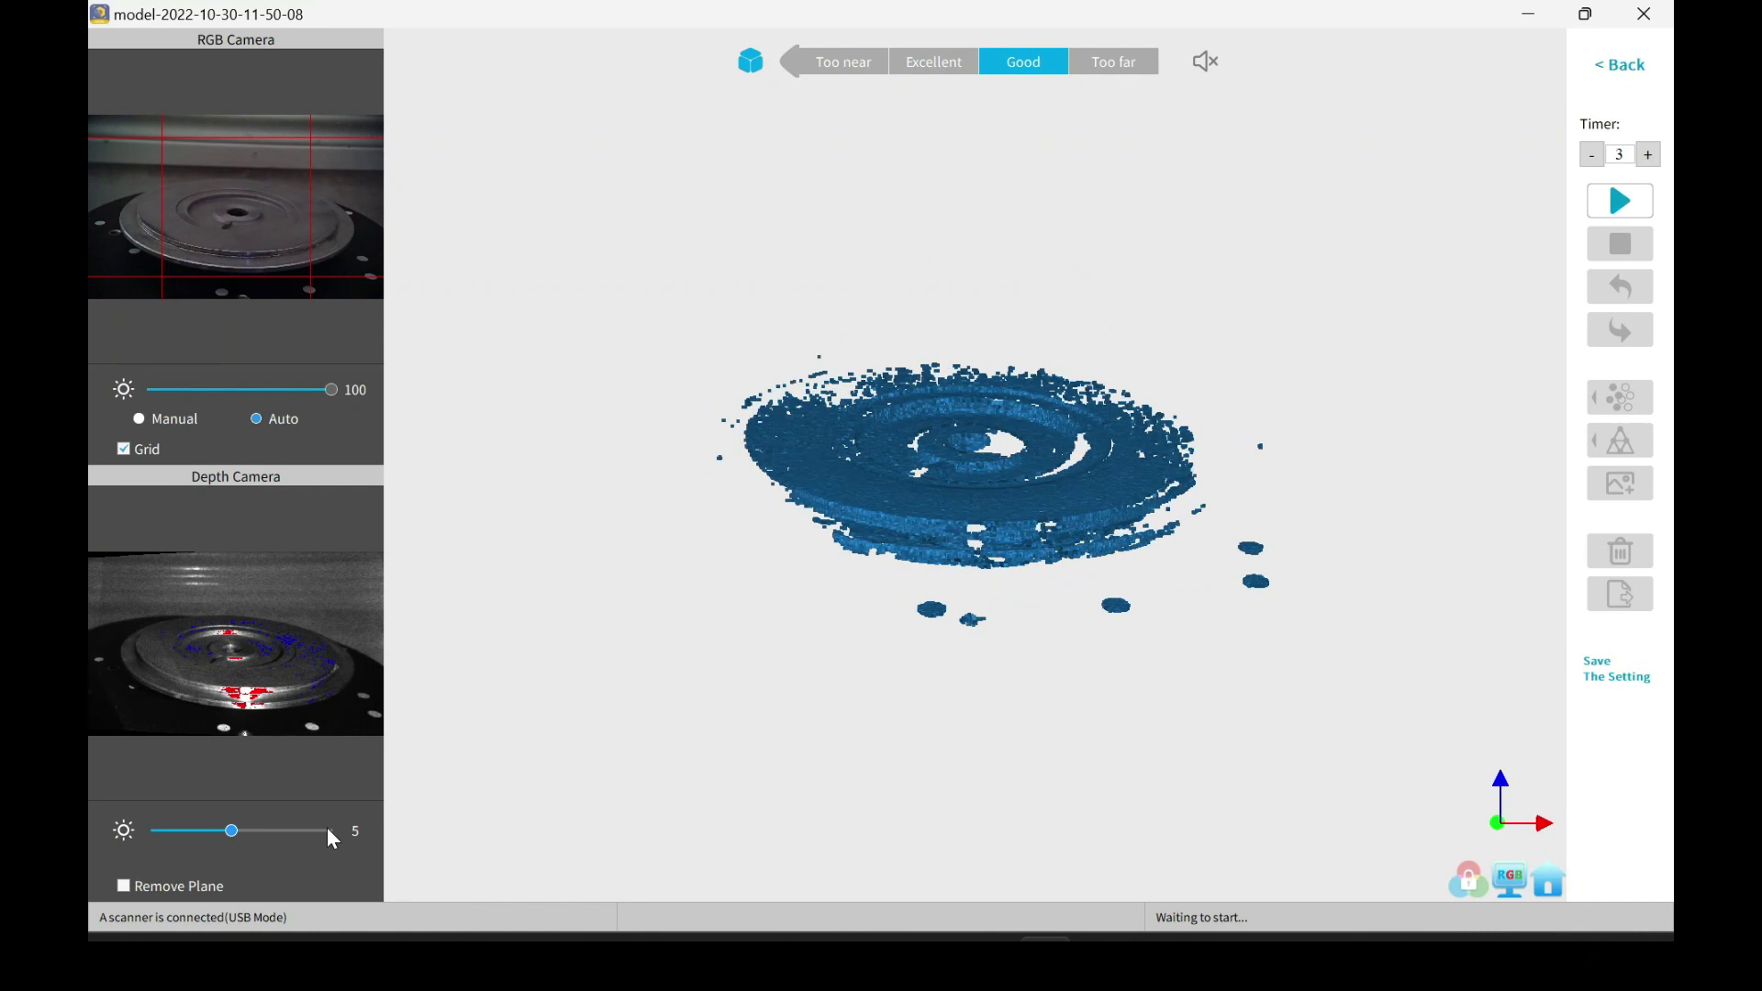
click(327, 829)
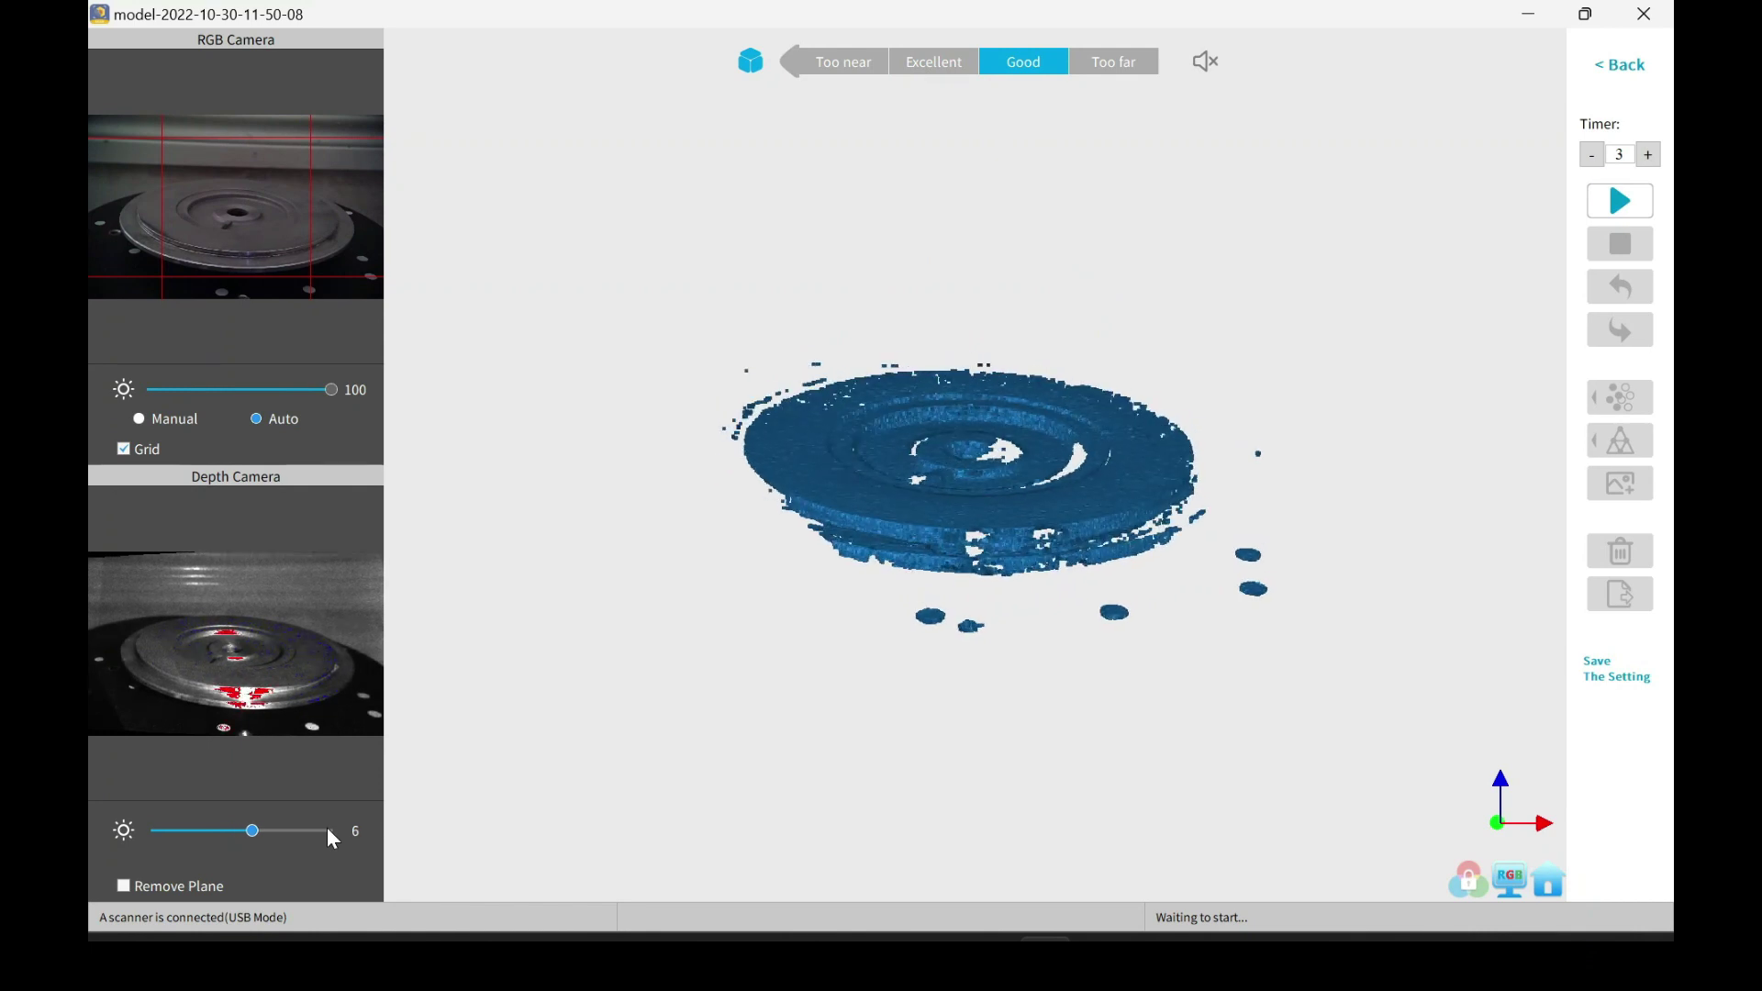
click(326, 829)
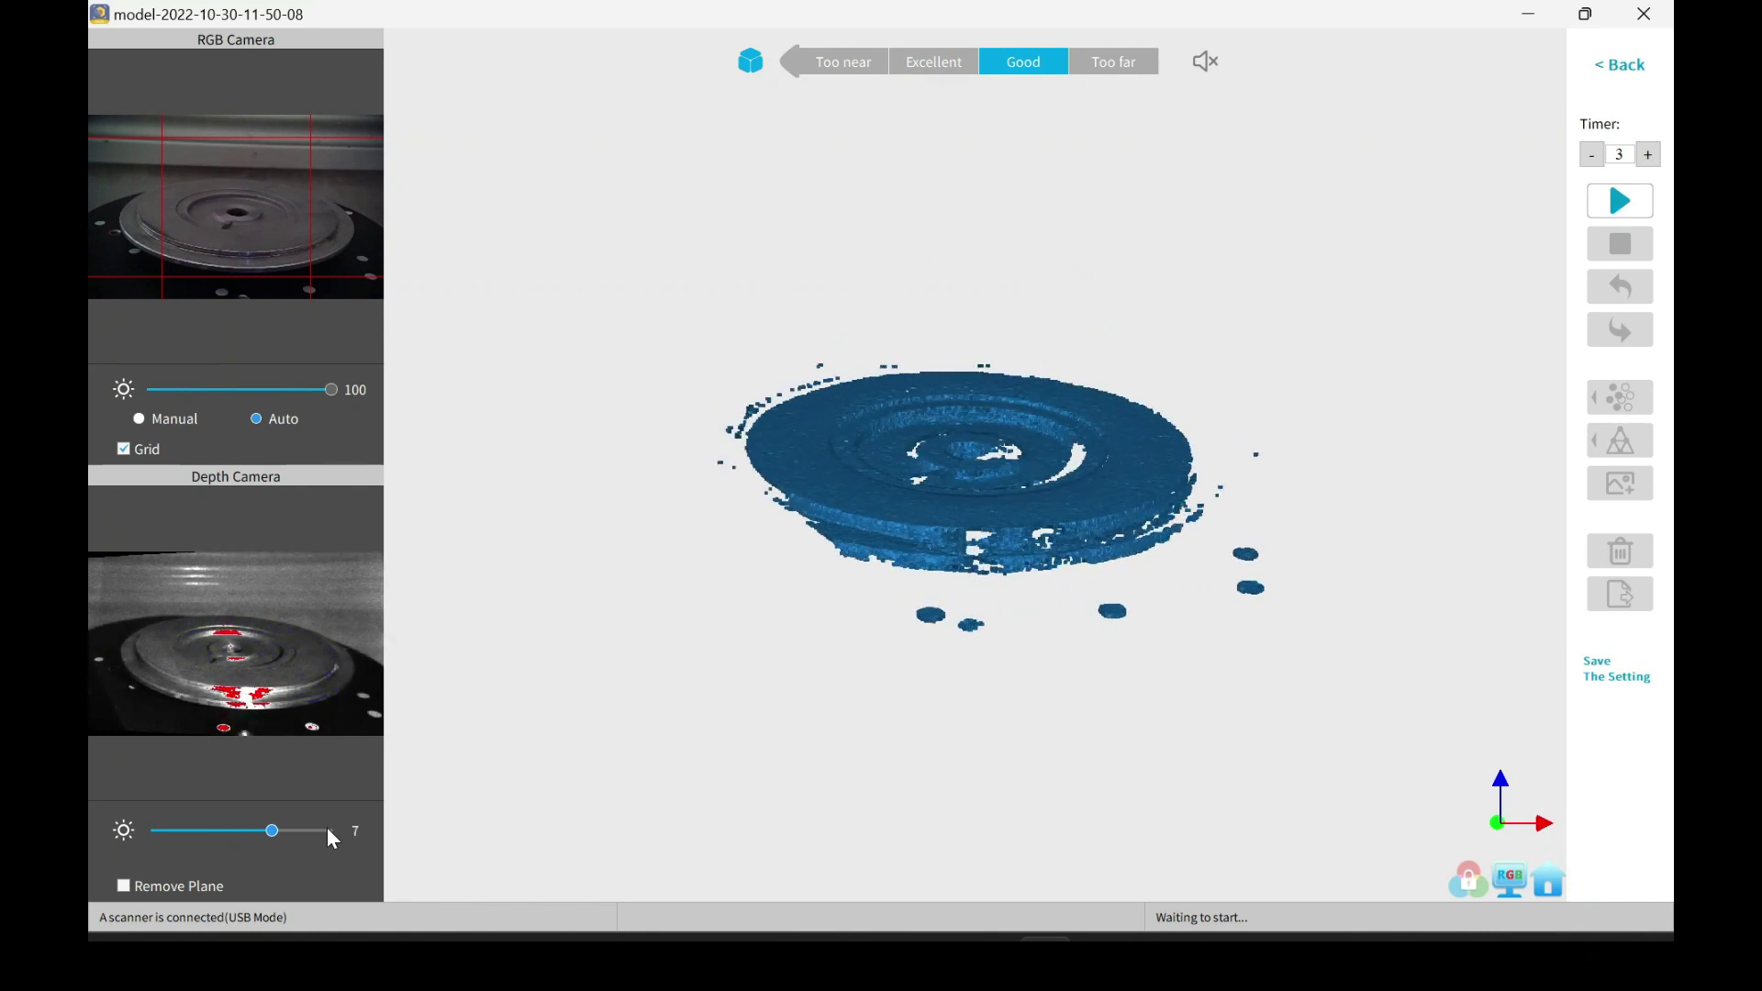
click(327, 830)
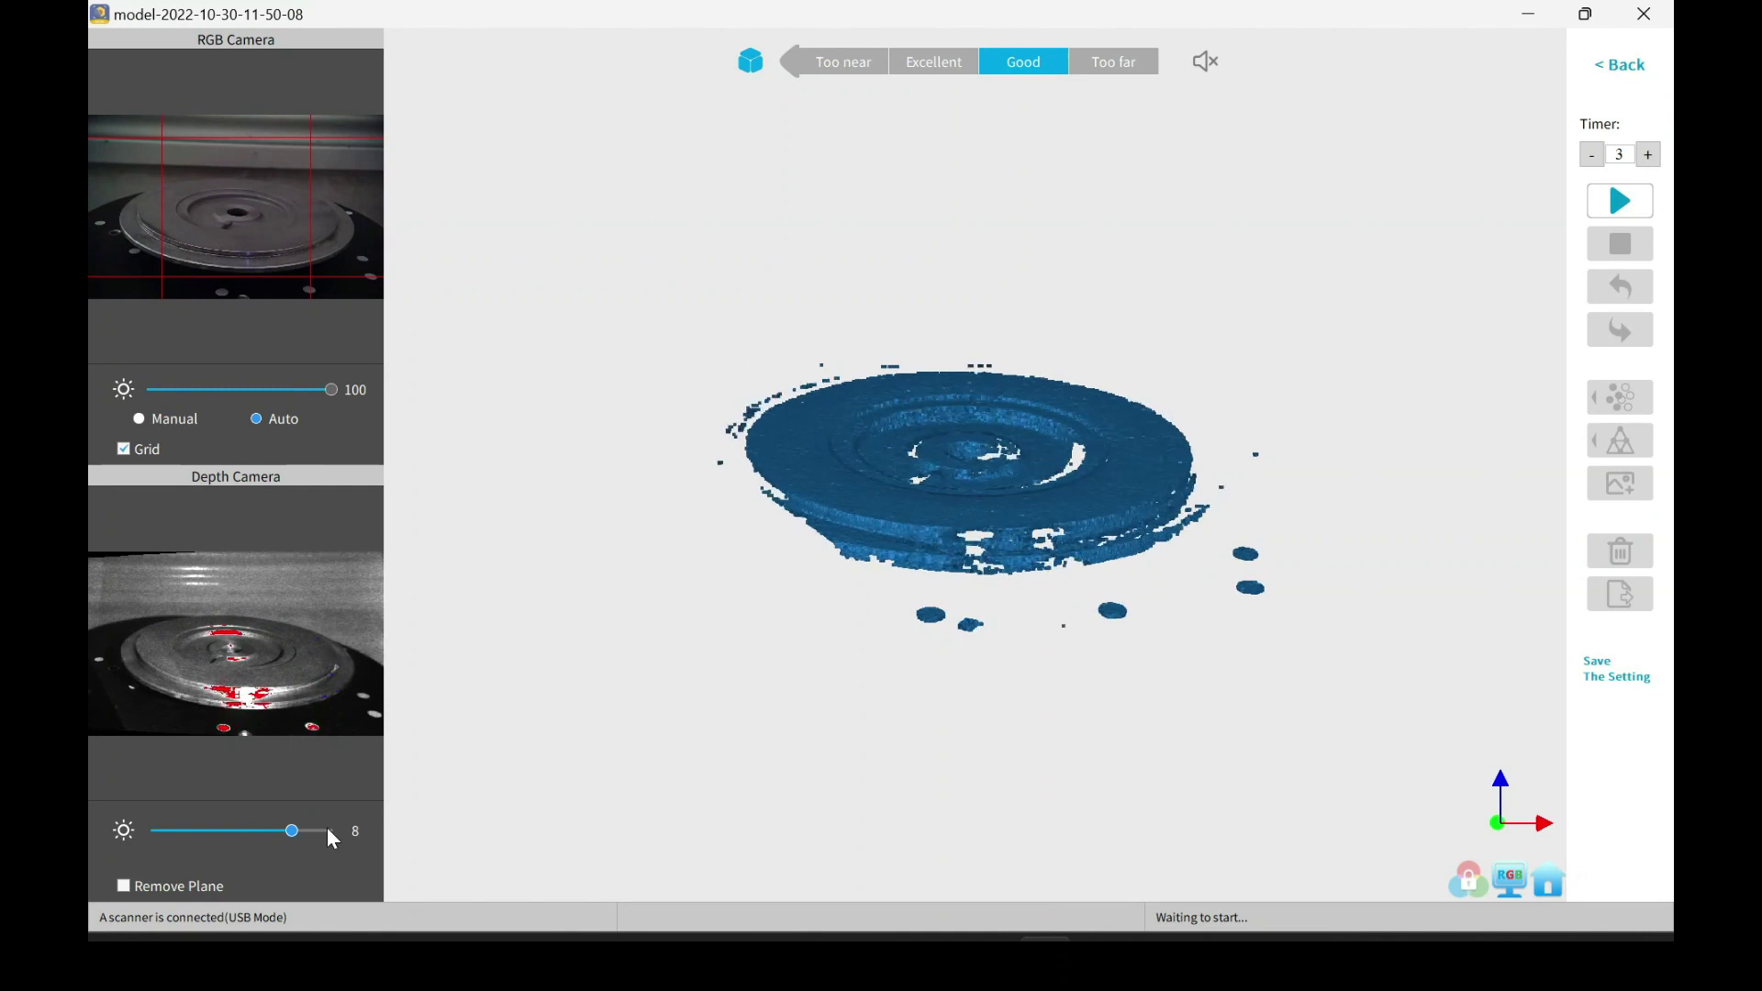
click(326, 830)
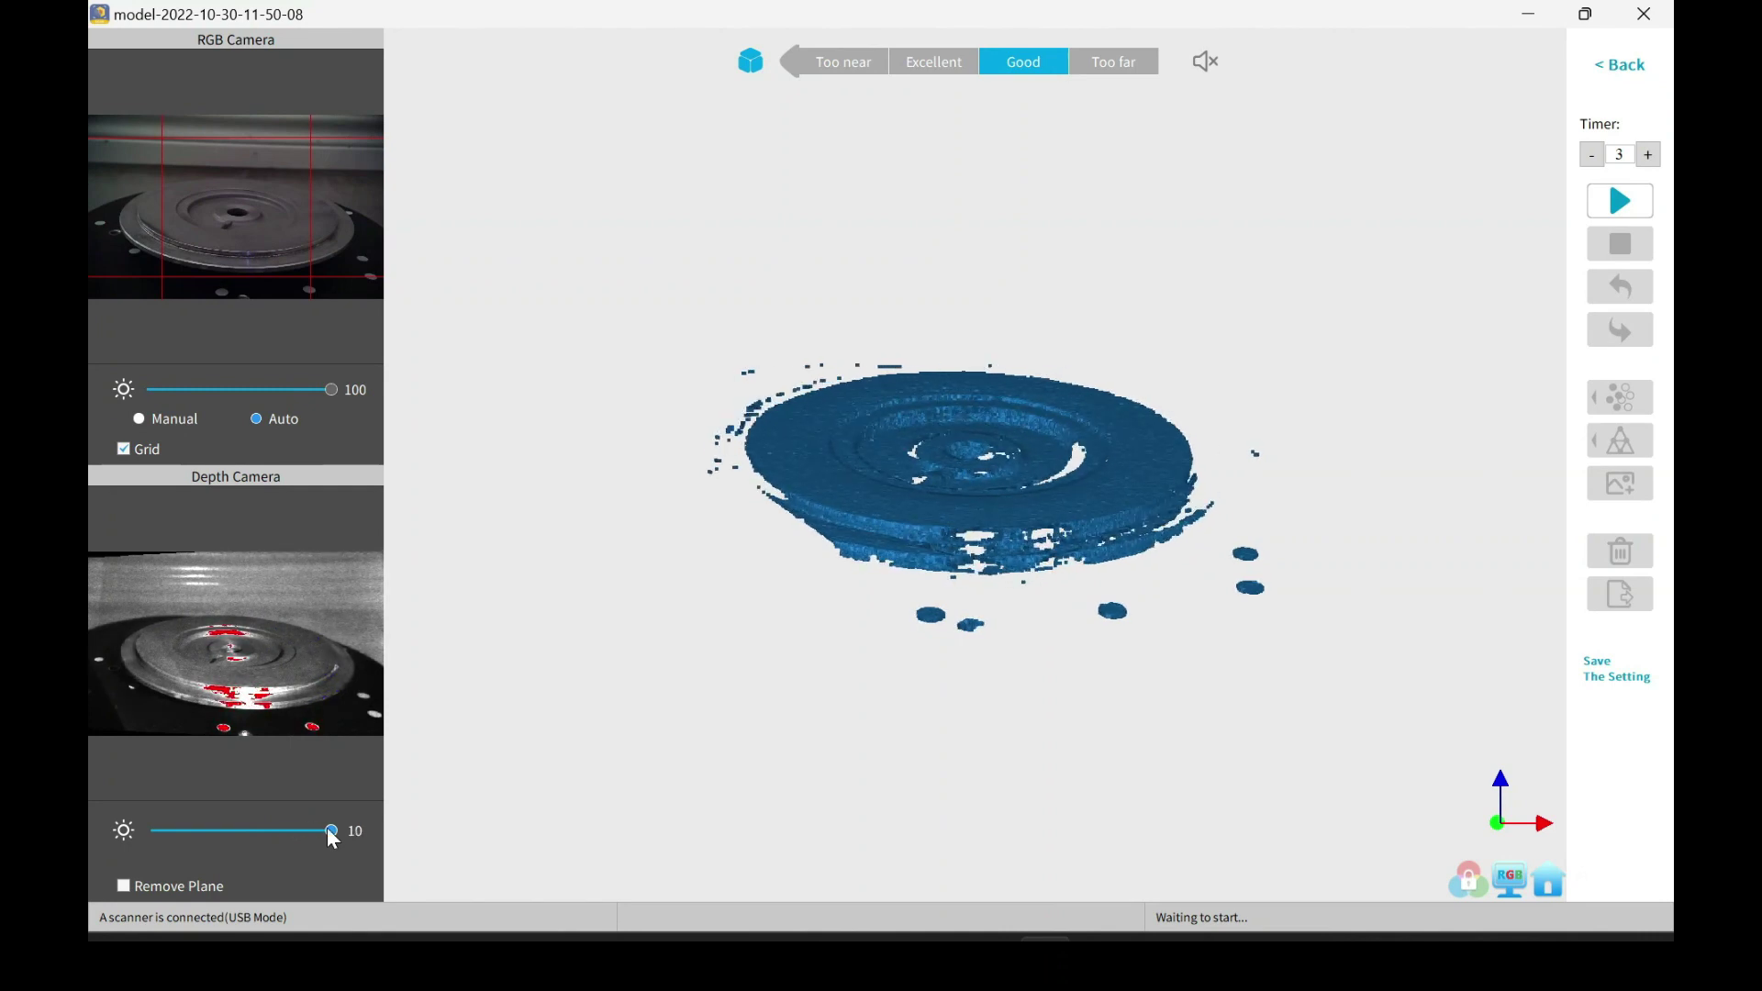
click(327, 830)
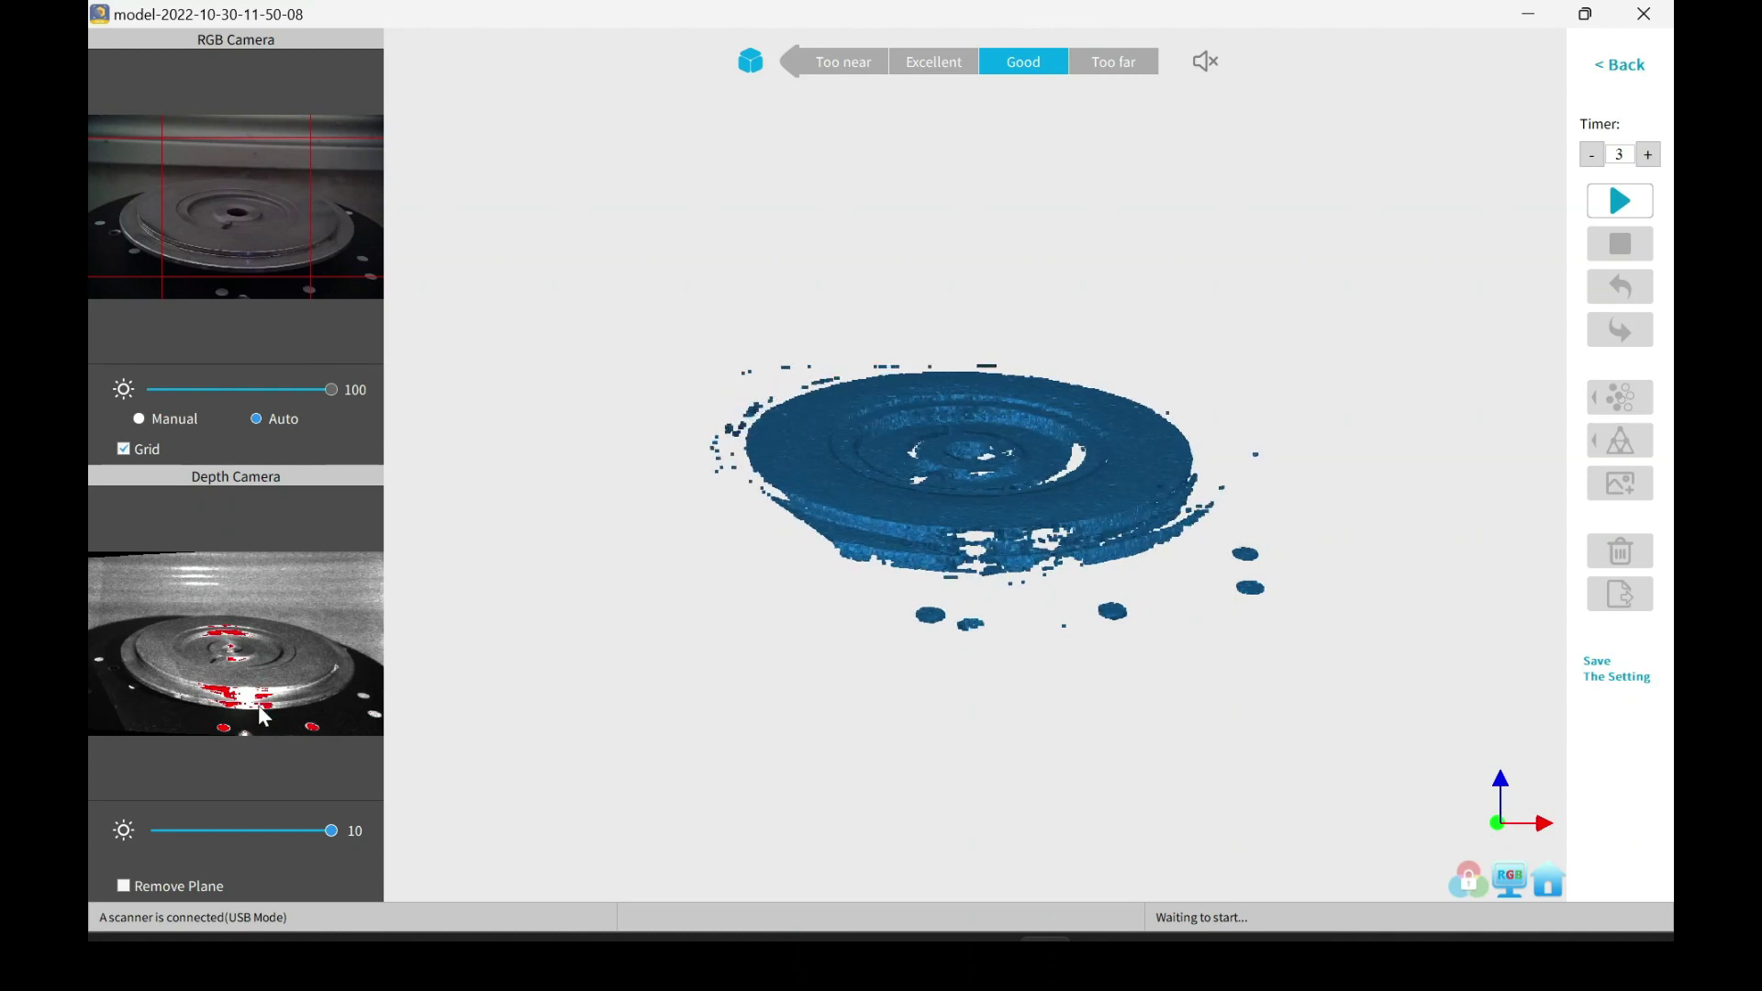
Step: Reduce the depth camera brightness and settle on a value of 5
key(Left)
key(Left)
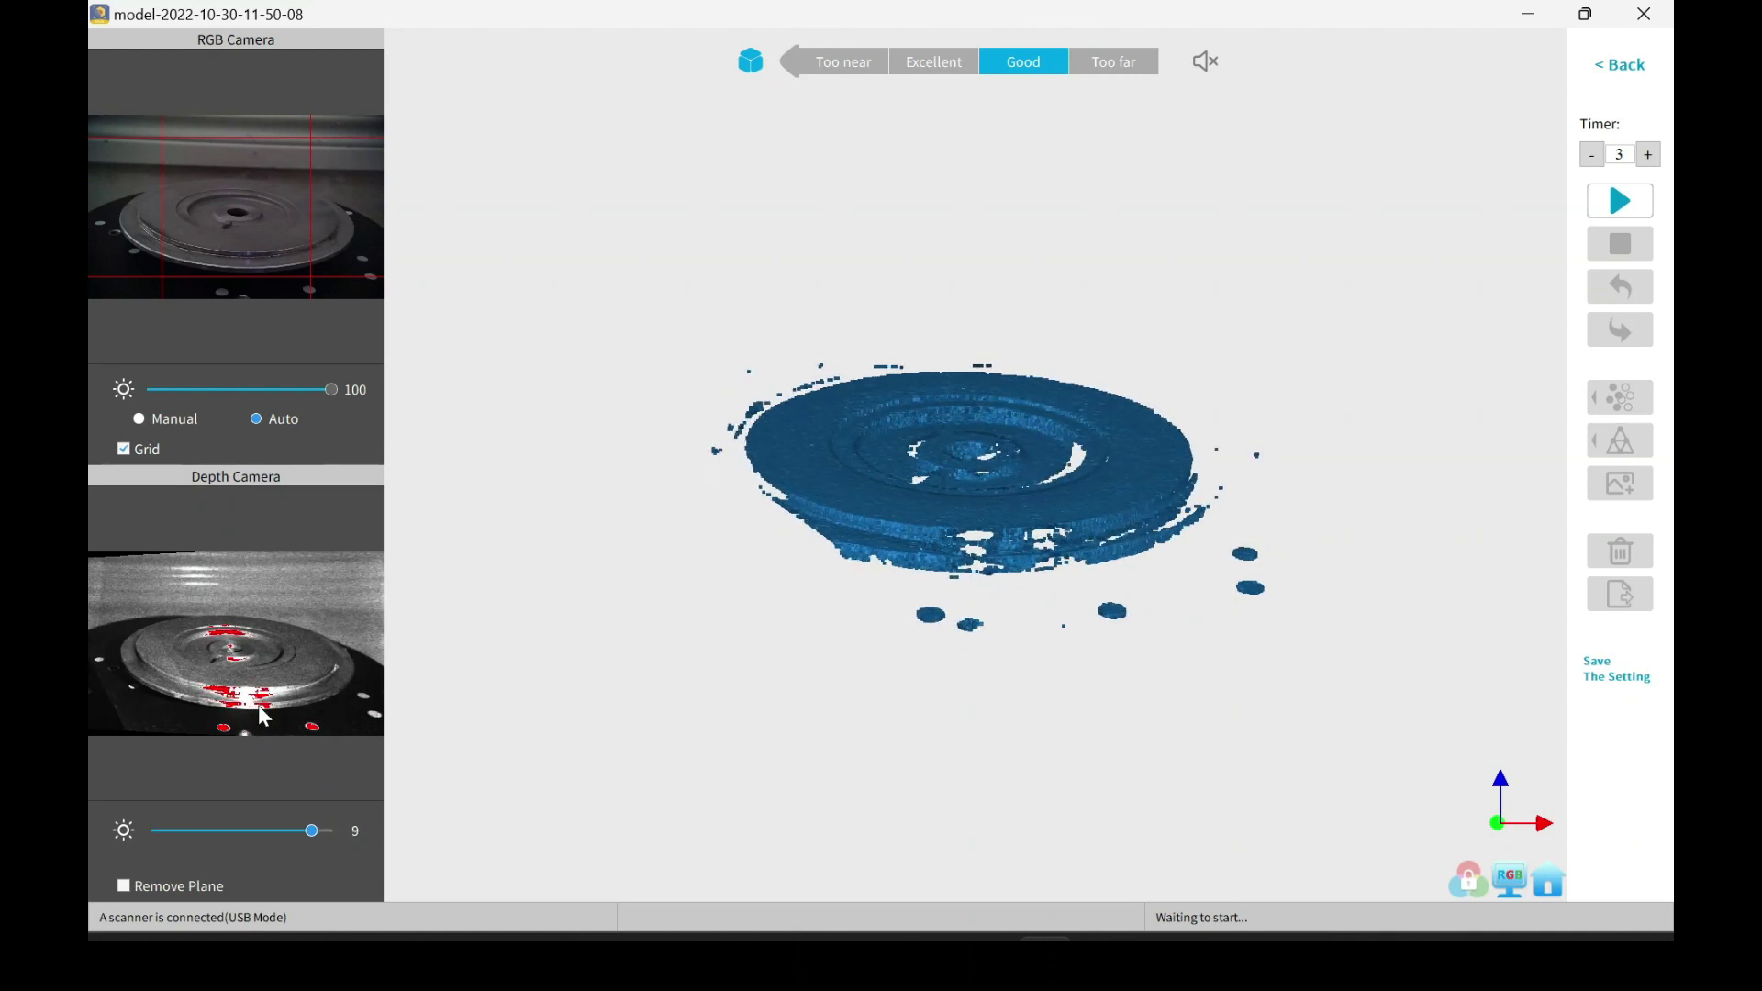
key(Left)
key(Left)
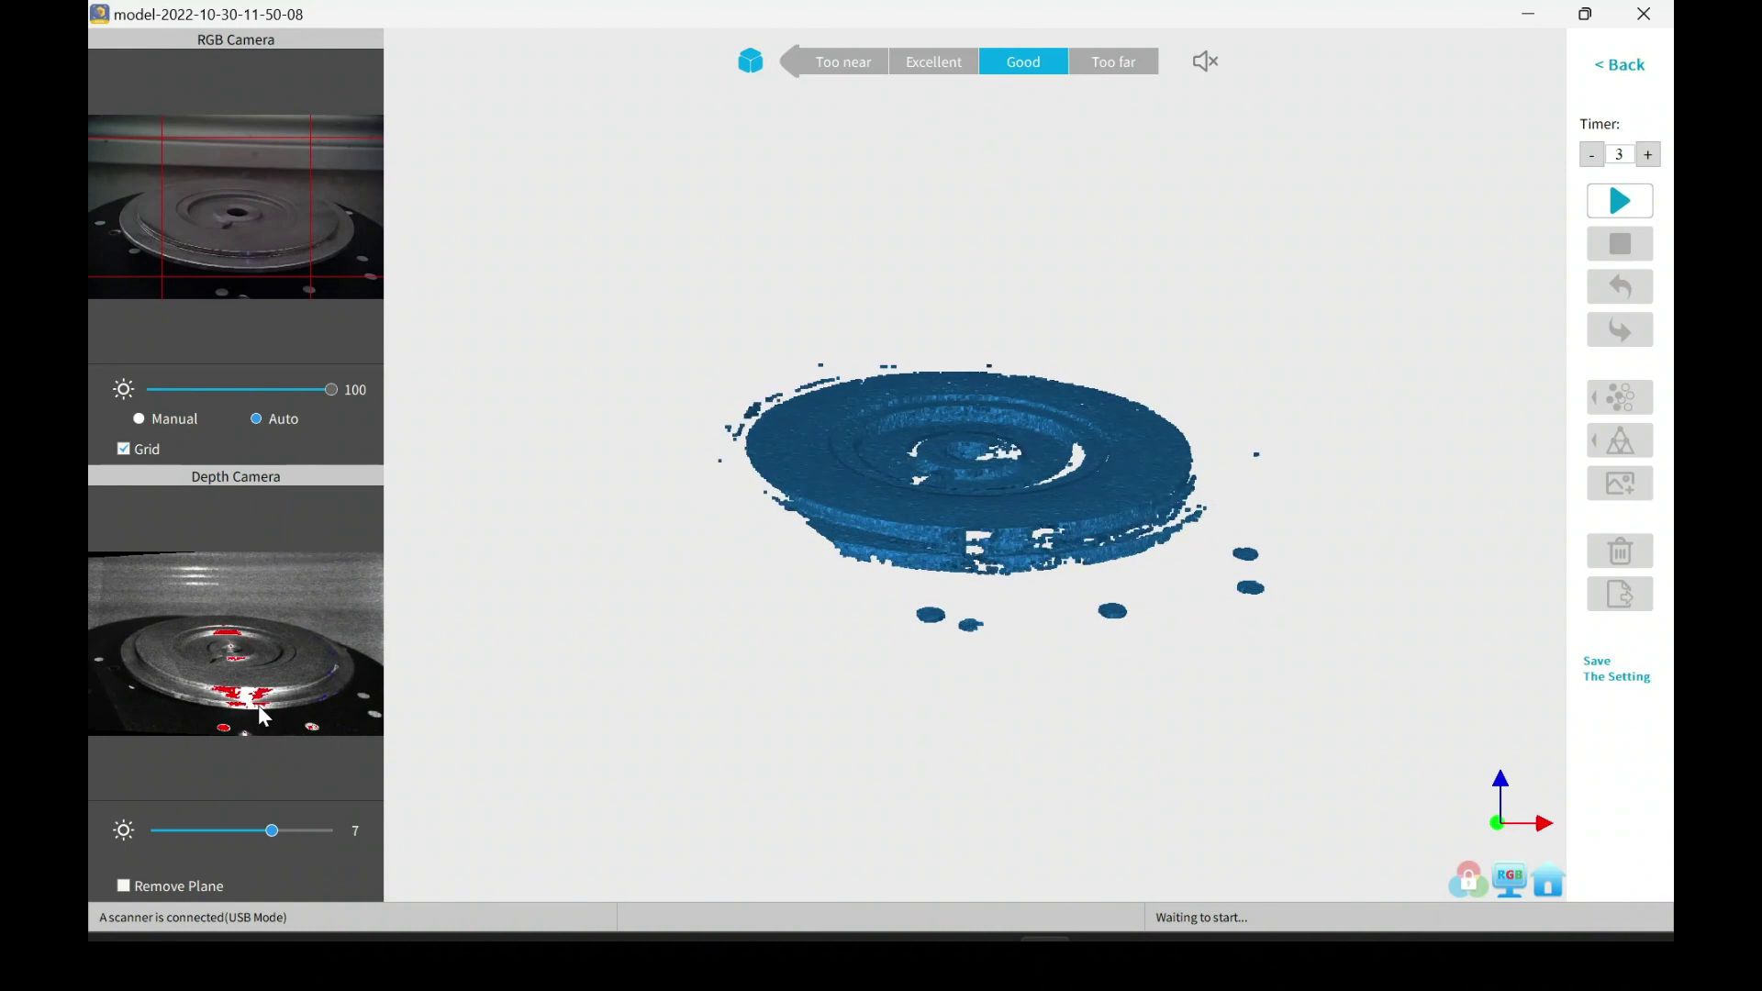
key(Left)
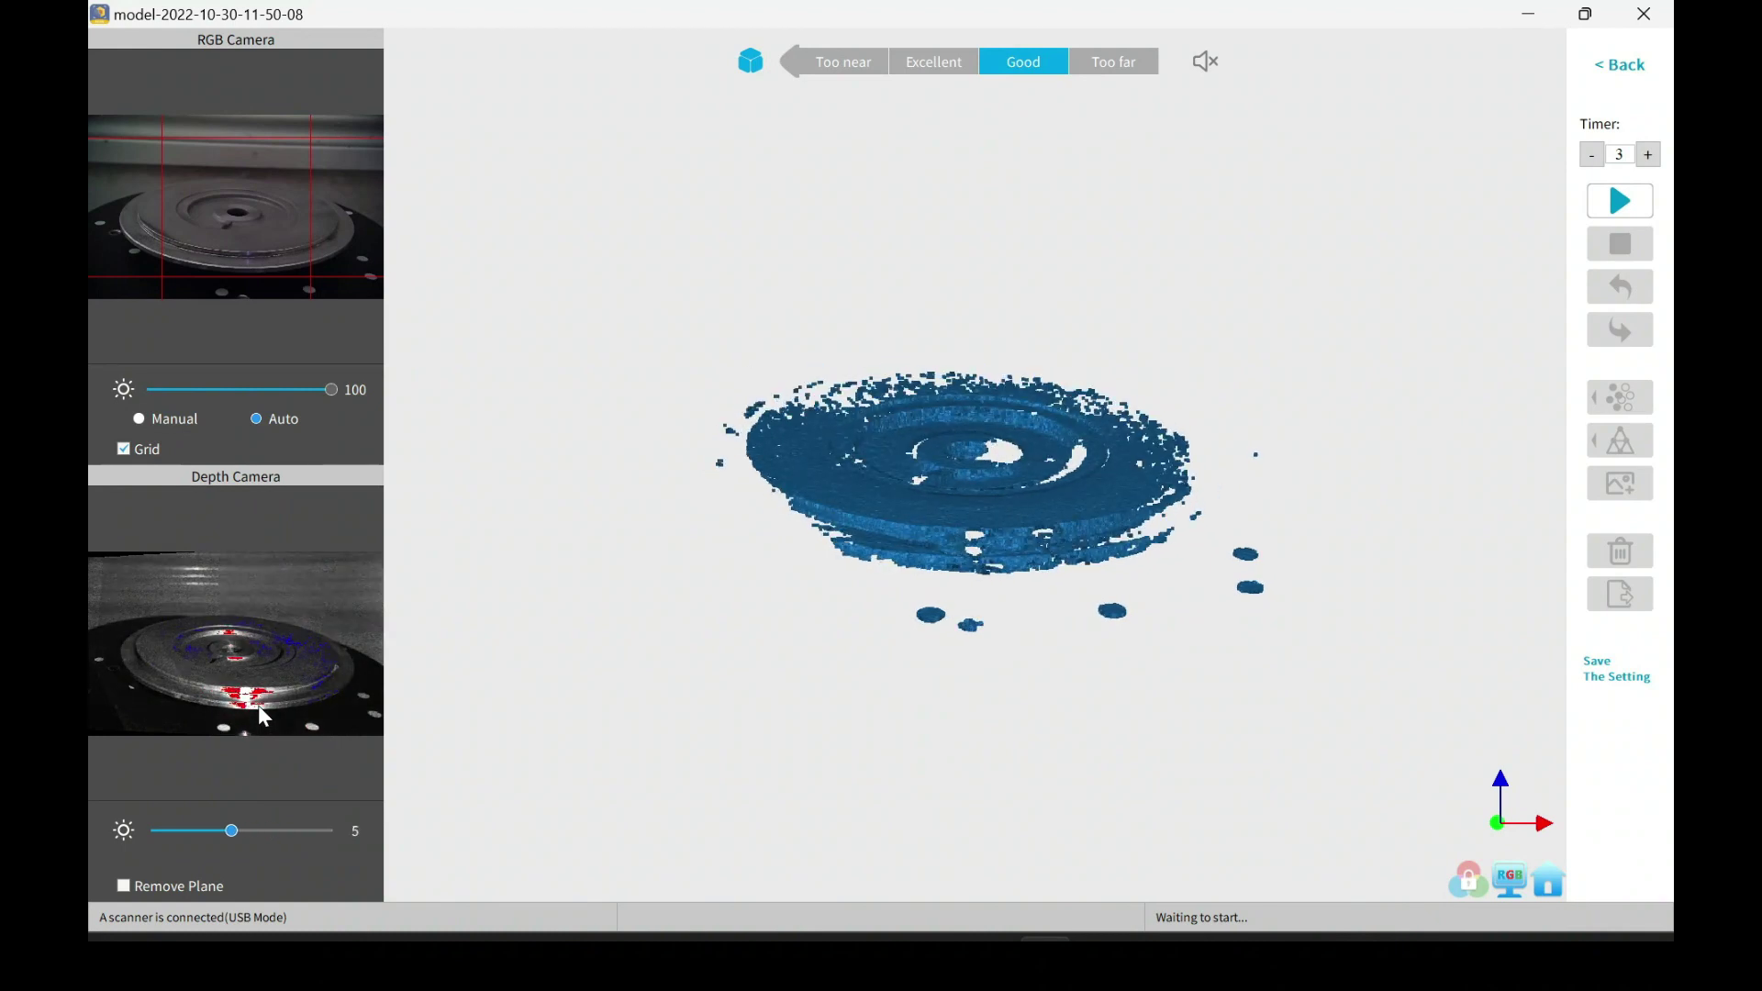
key(Left)
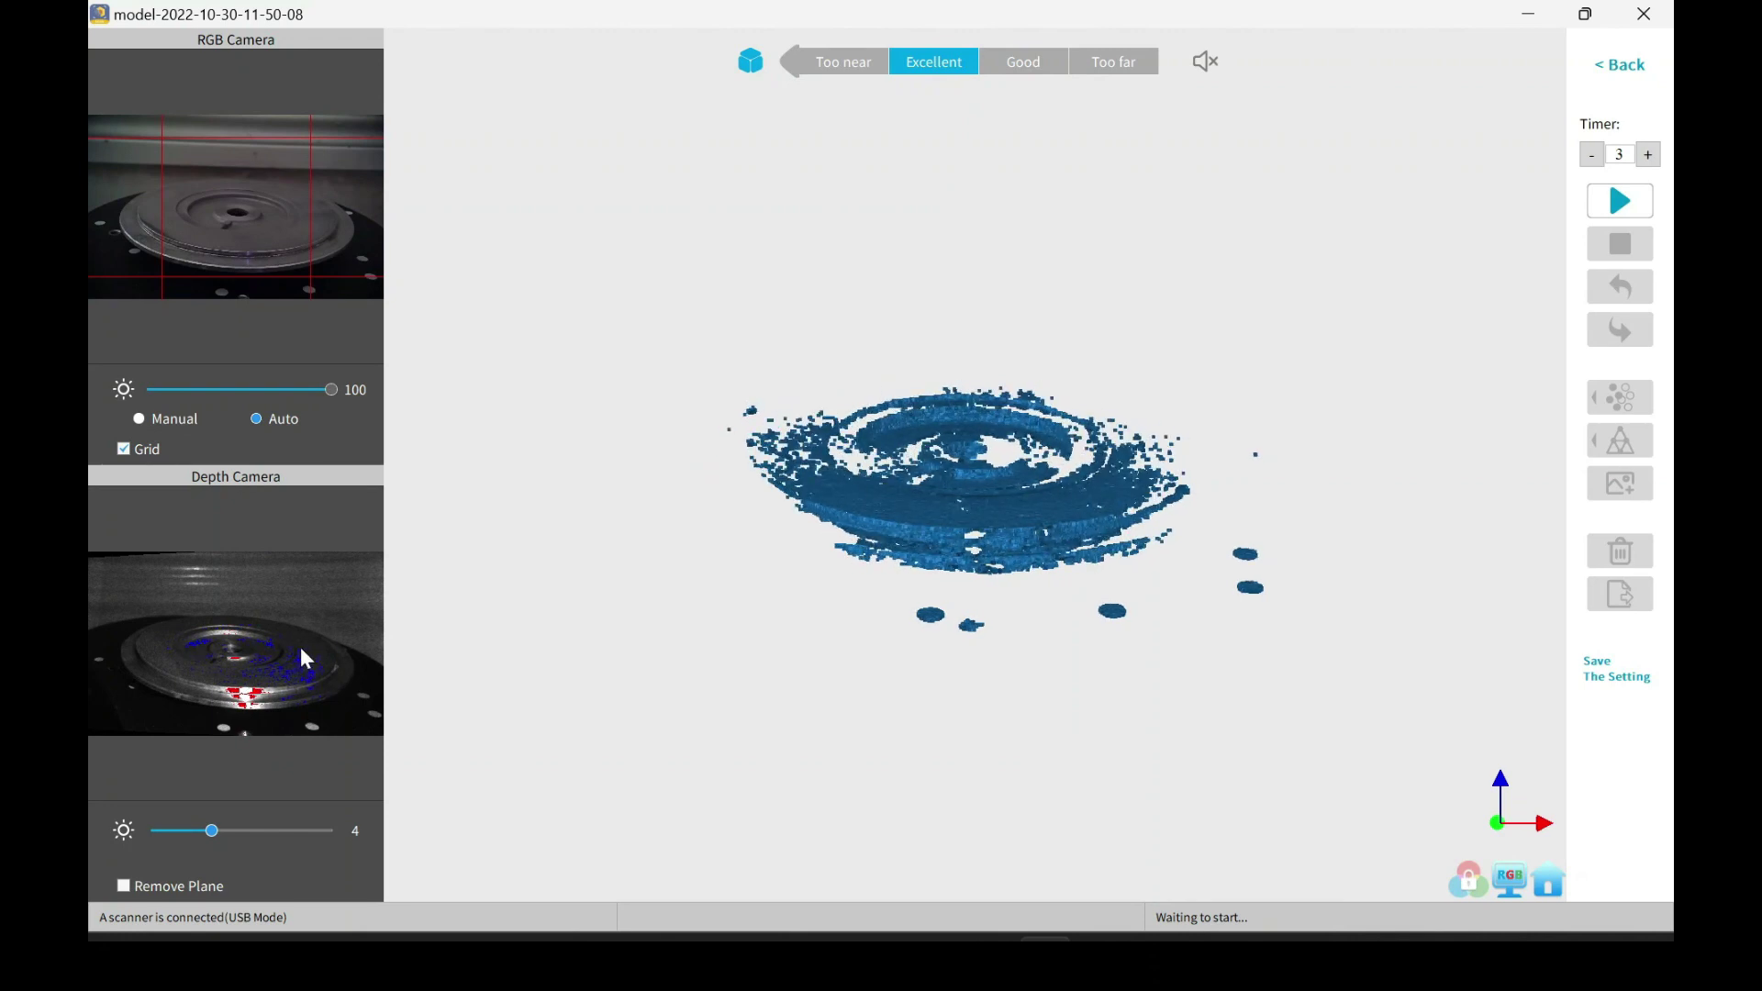
key(Right)
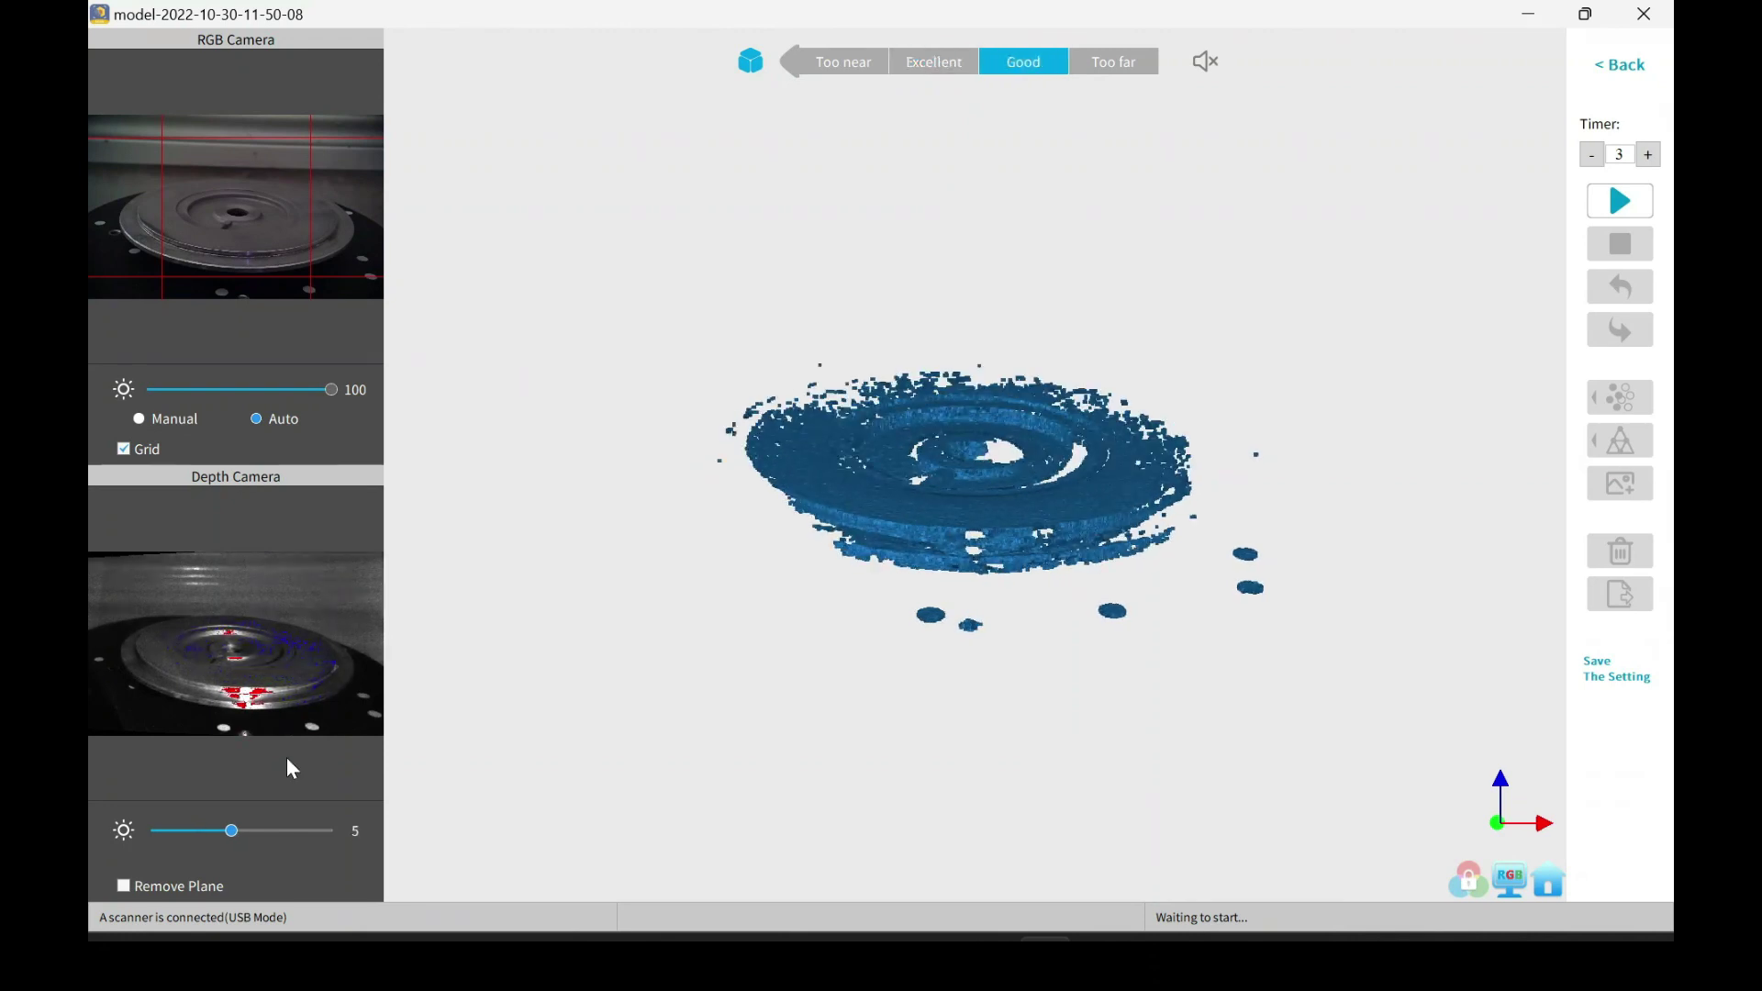
key(Right)
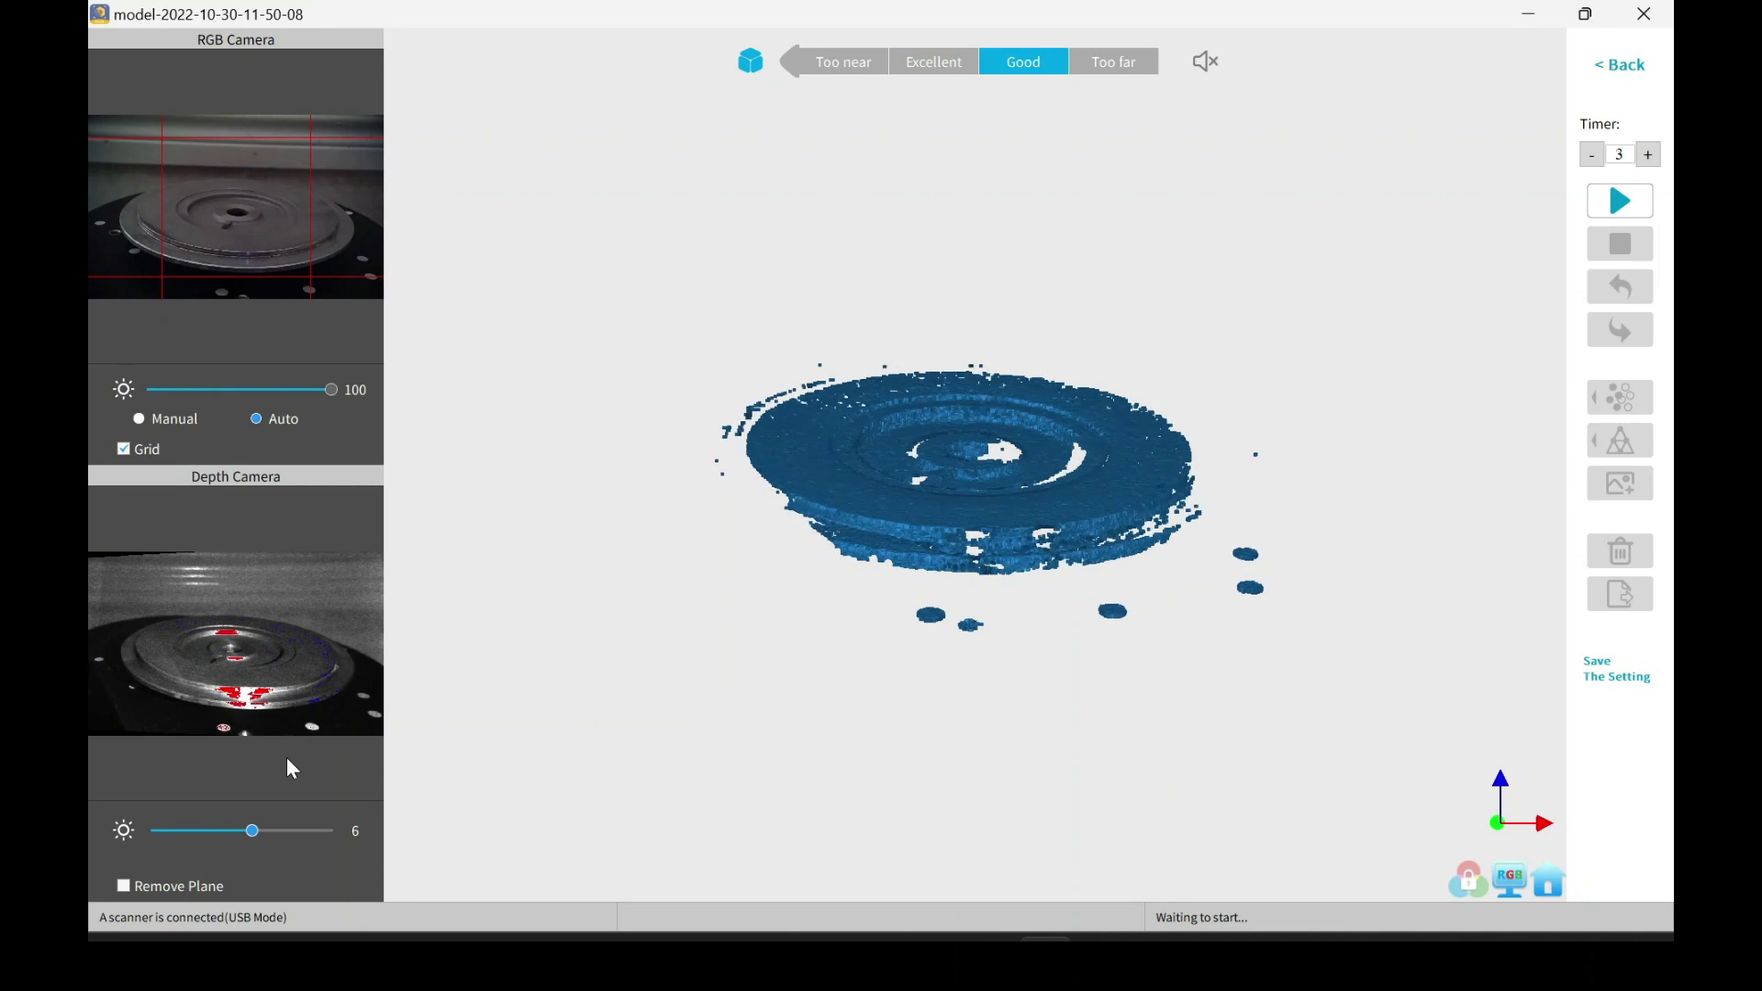
key(Left)
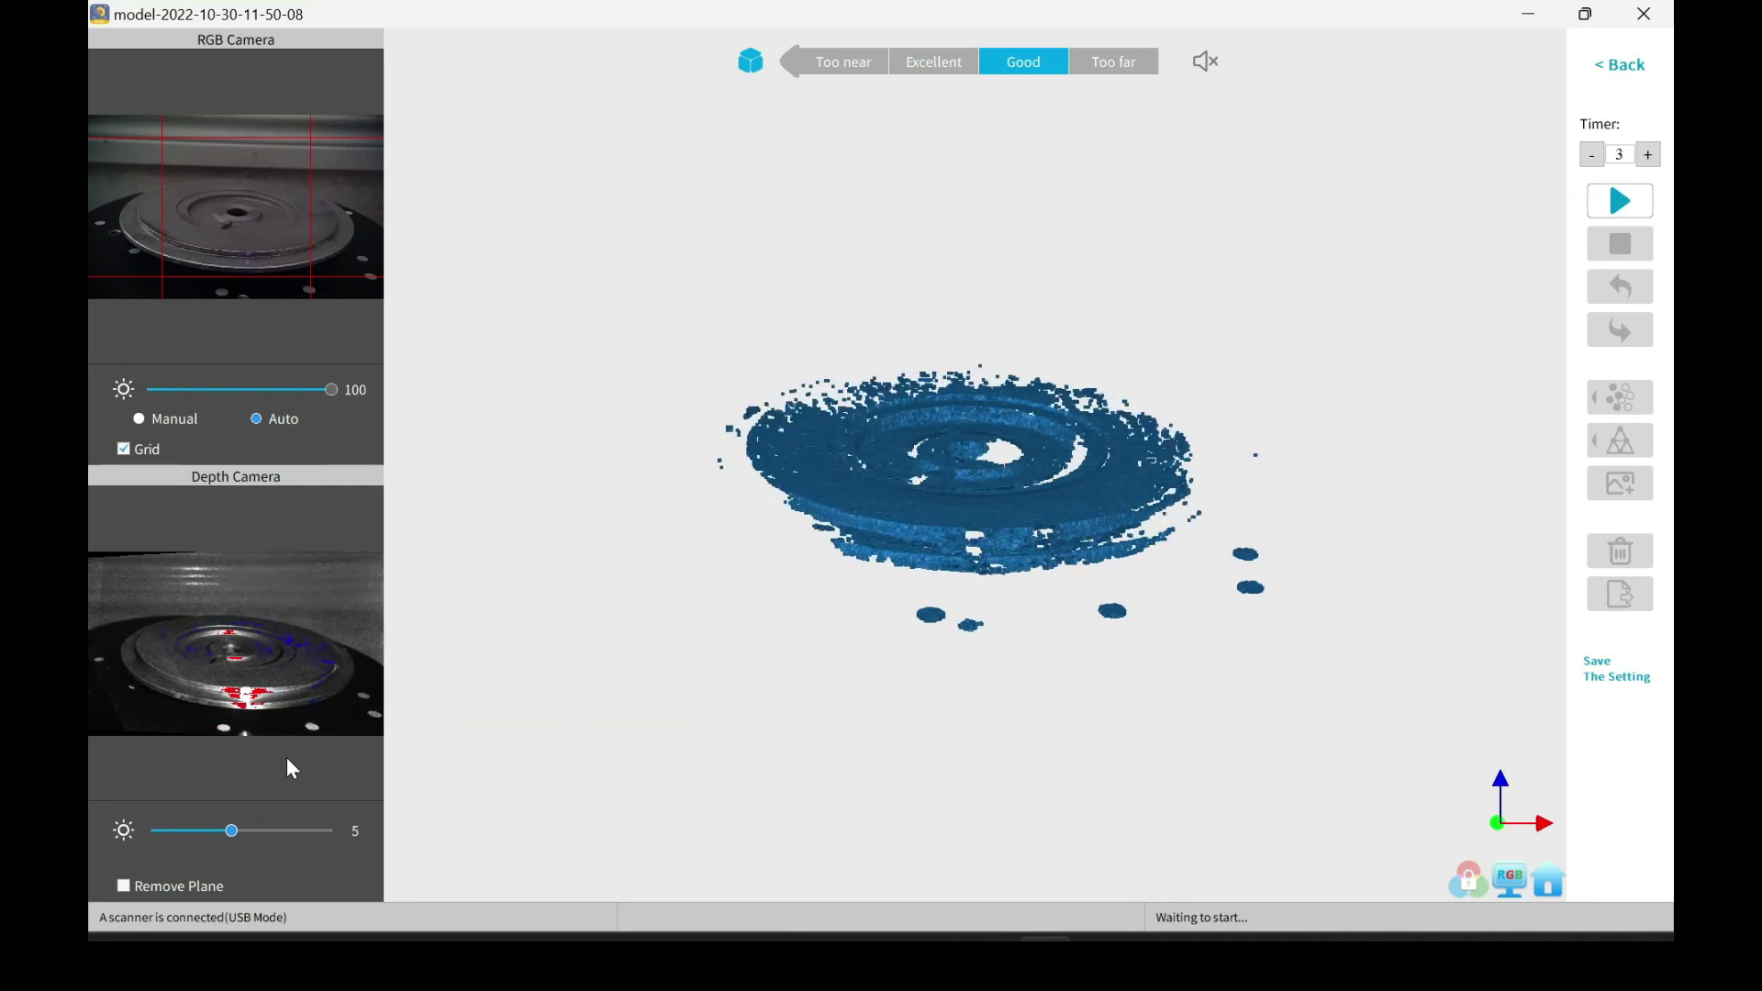
Step: Scan the round disc on its own, pause the capture, complete the scan and fuse its point cloud
click(1615, 215)
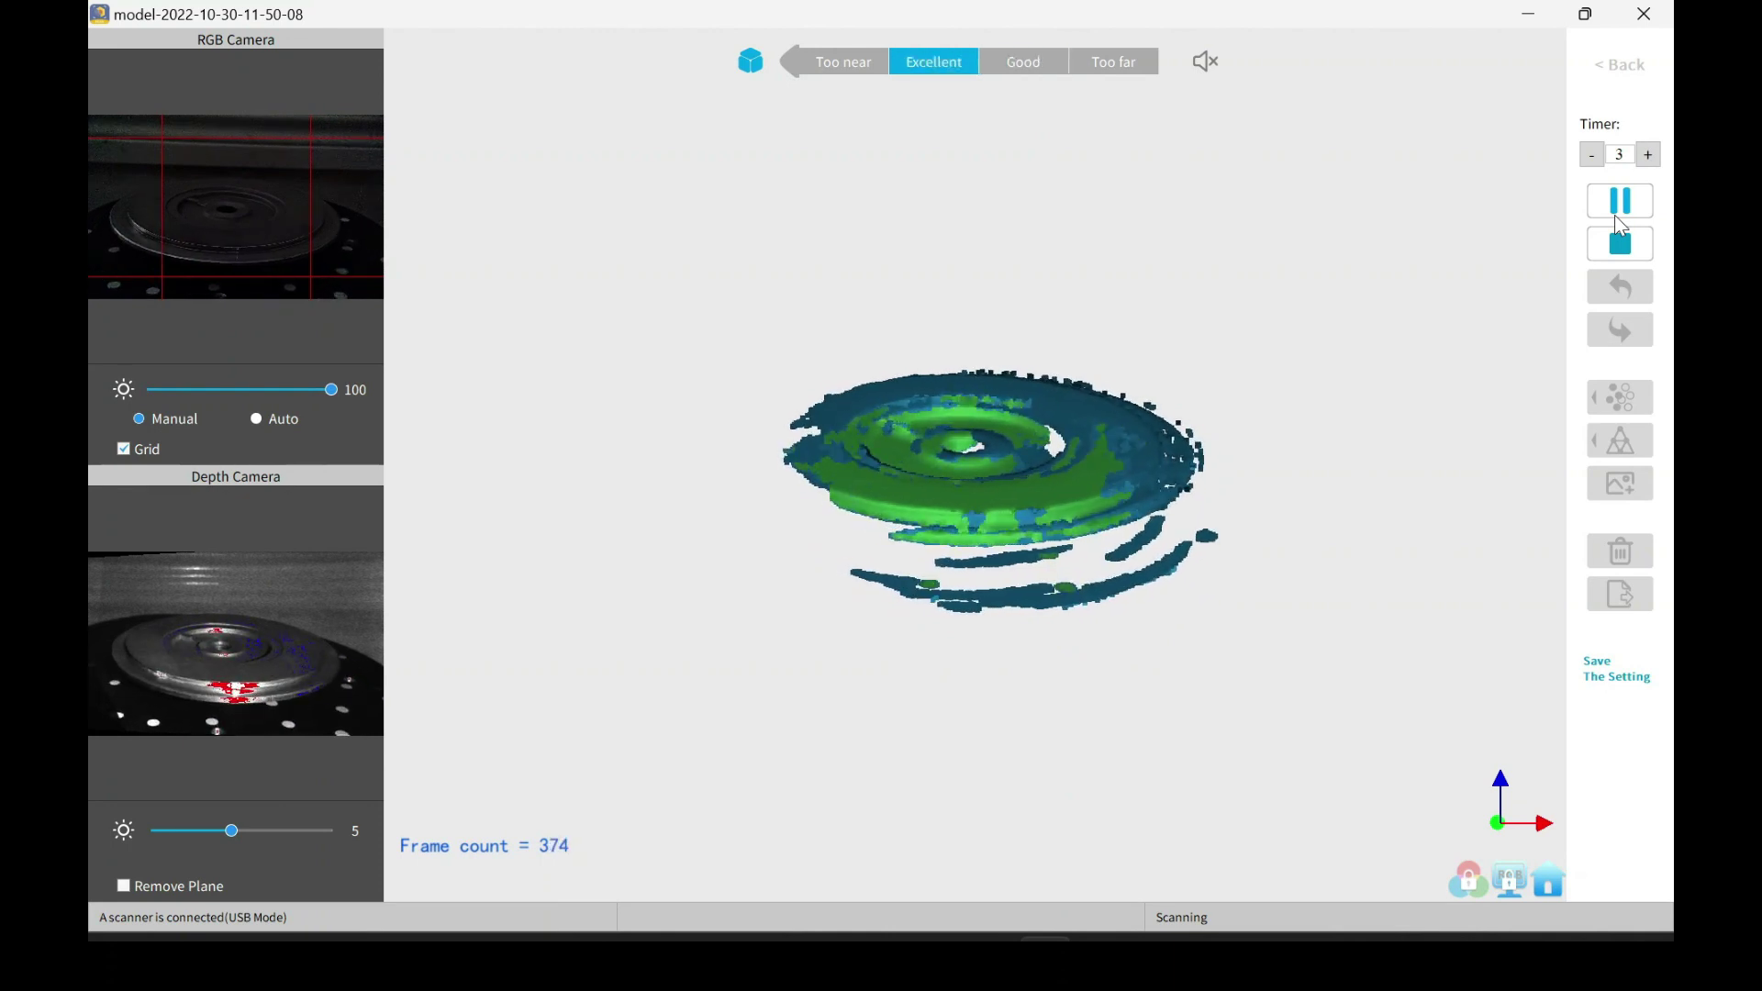
click(1615, 214)
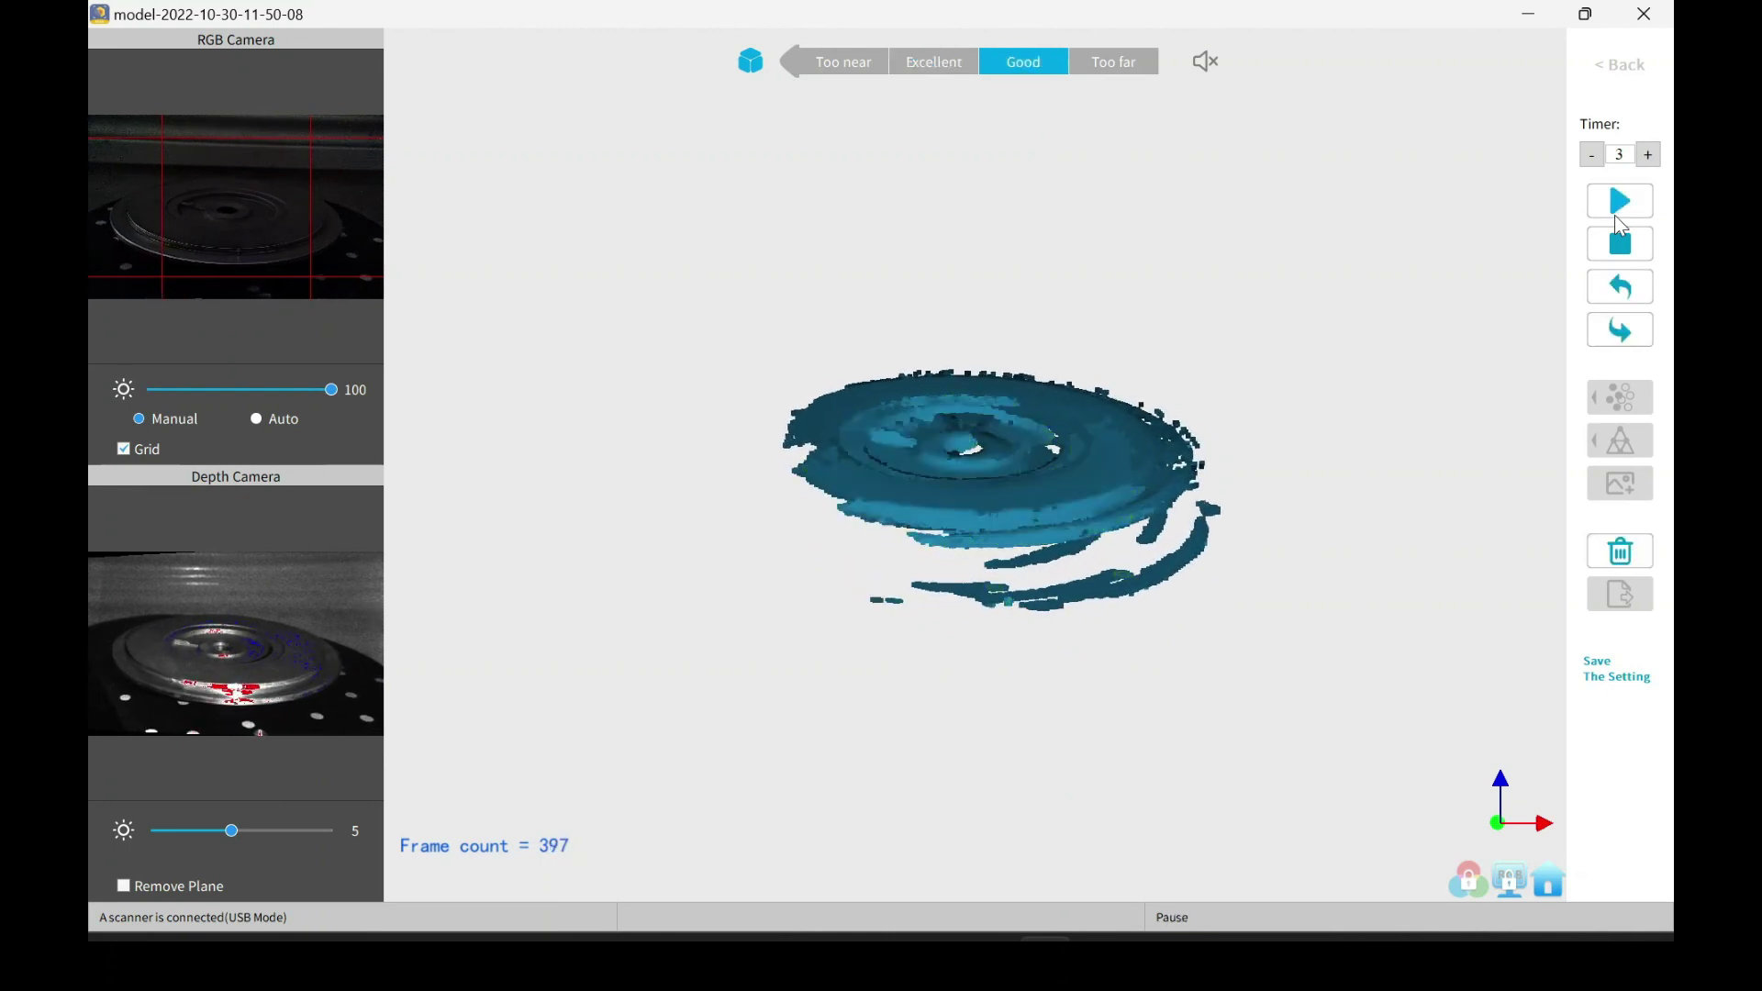
drag(1018, 403, 1063, 711)
mouse_move(1192, 229)
mouse_down()
mouse_move(1170, 303)
mouse_move(1176, 244)
mouse_up()
click(1619, 244)
click(769, 479)
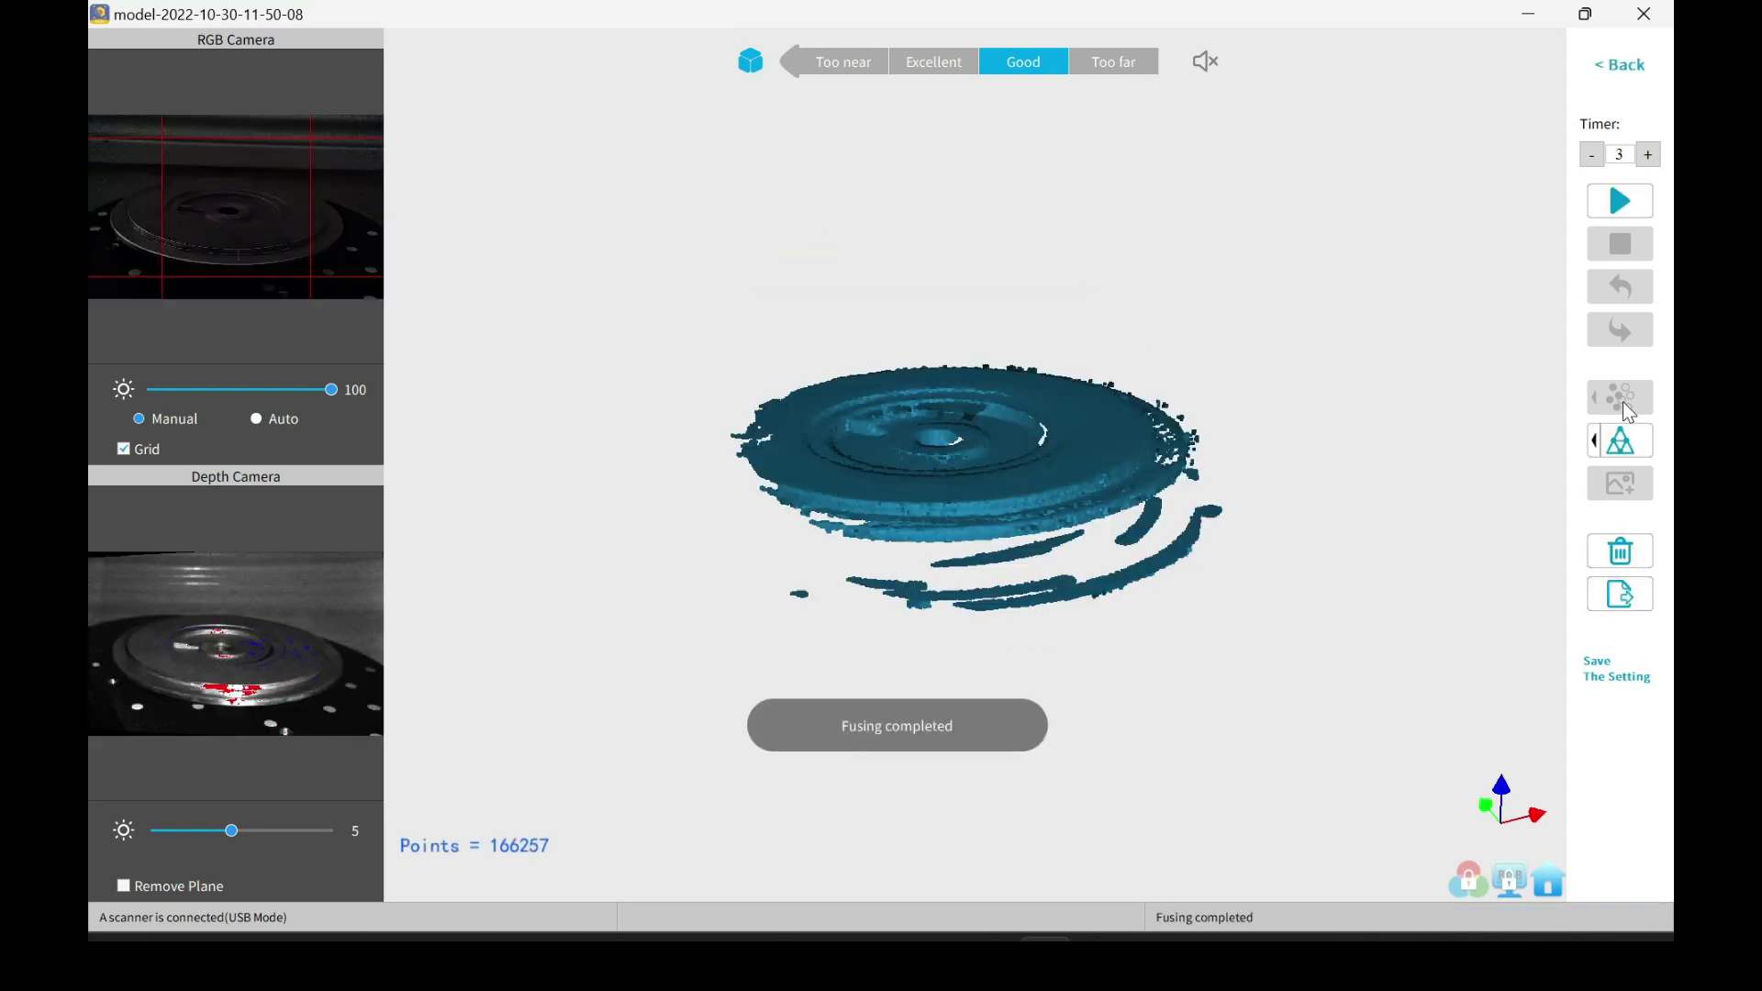
Step: Inspect the fused disc model from several angles and delete its scan data
drag(977, 431, 964, 748)
scroll(853, 450, up, 5)
scroll(853, 450, down, 5)
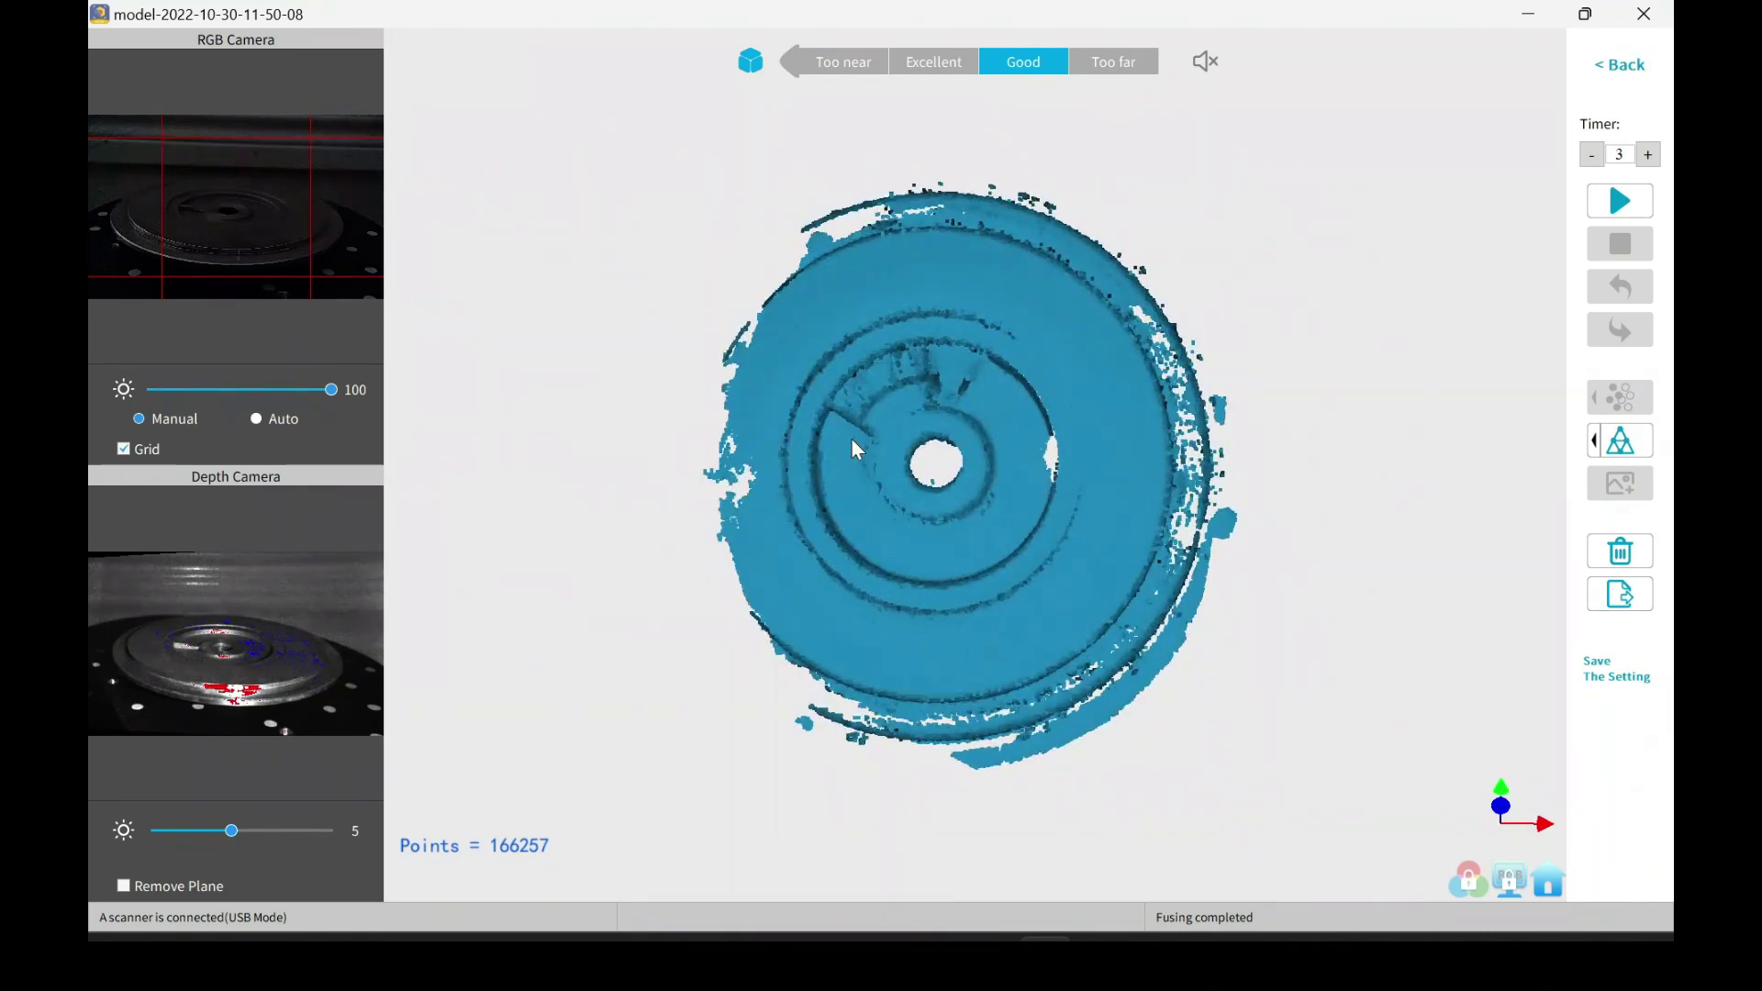
drag(876, 433, 1000, 688)
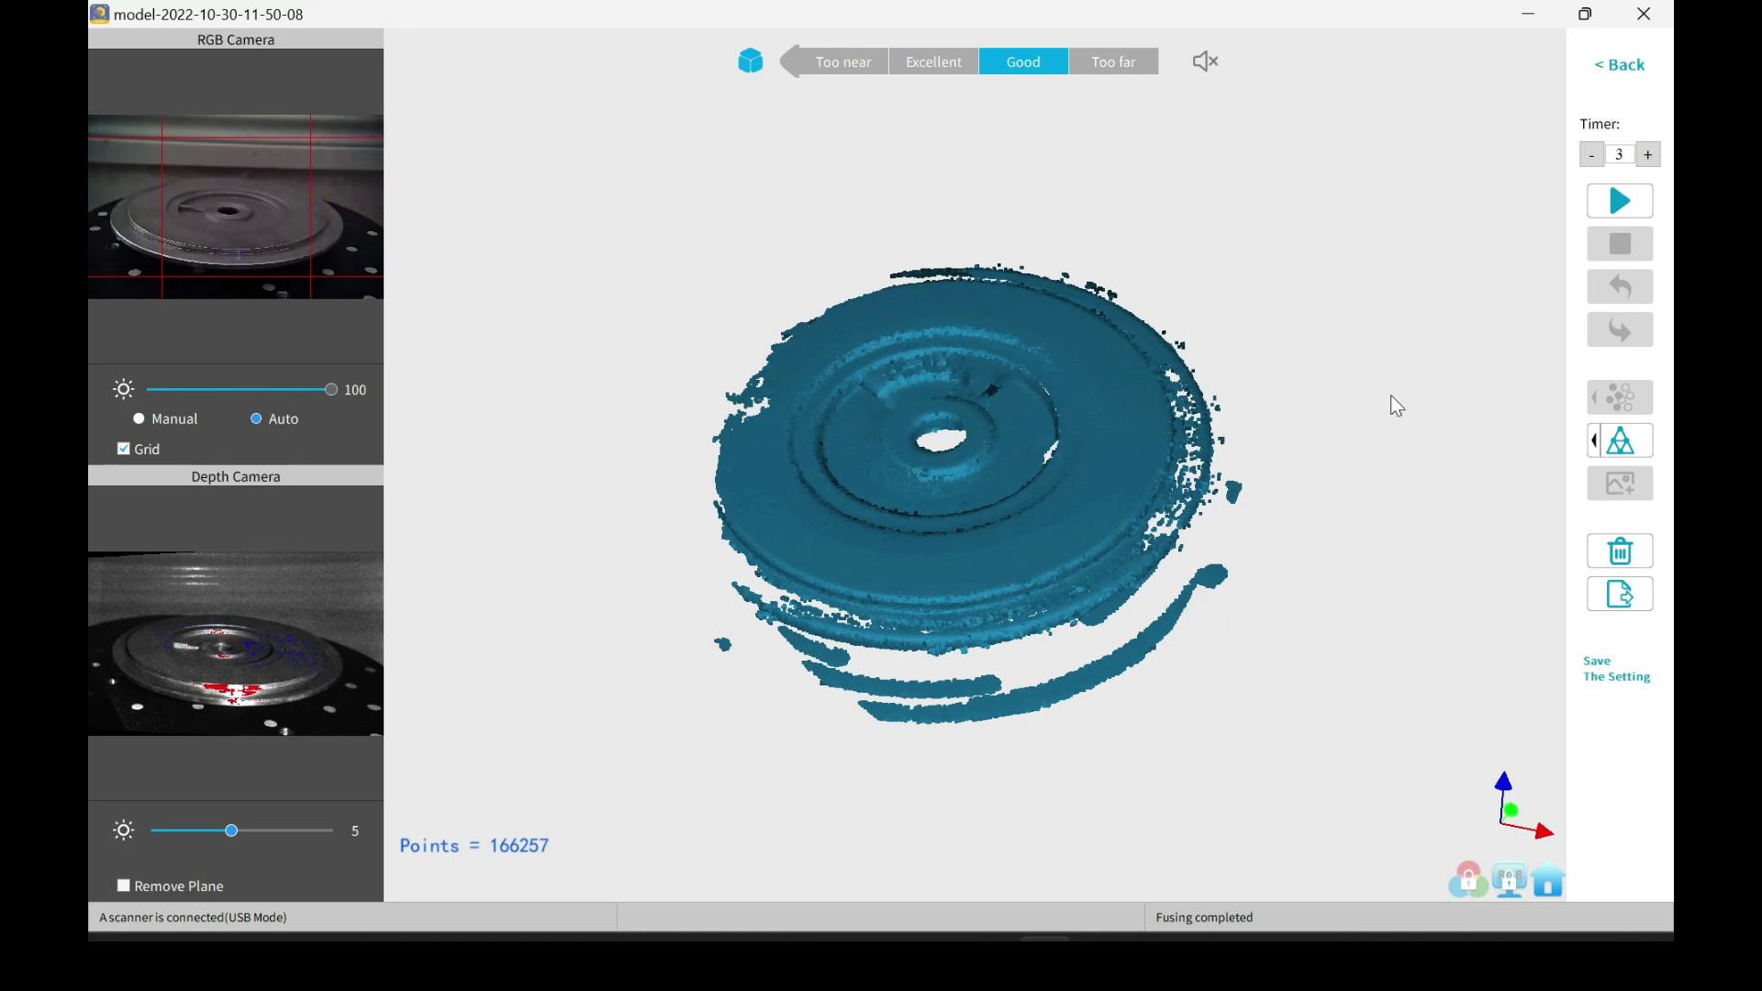
drag(1388, 401, 1509, 394)
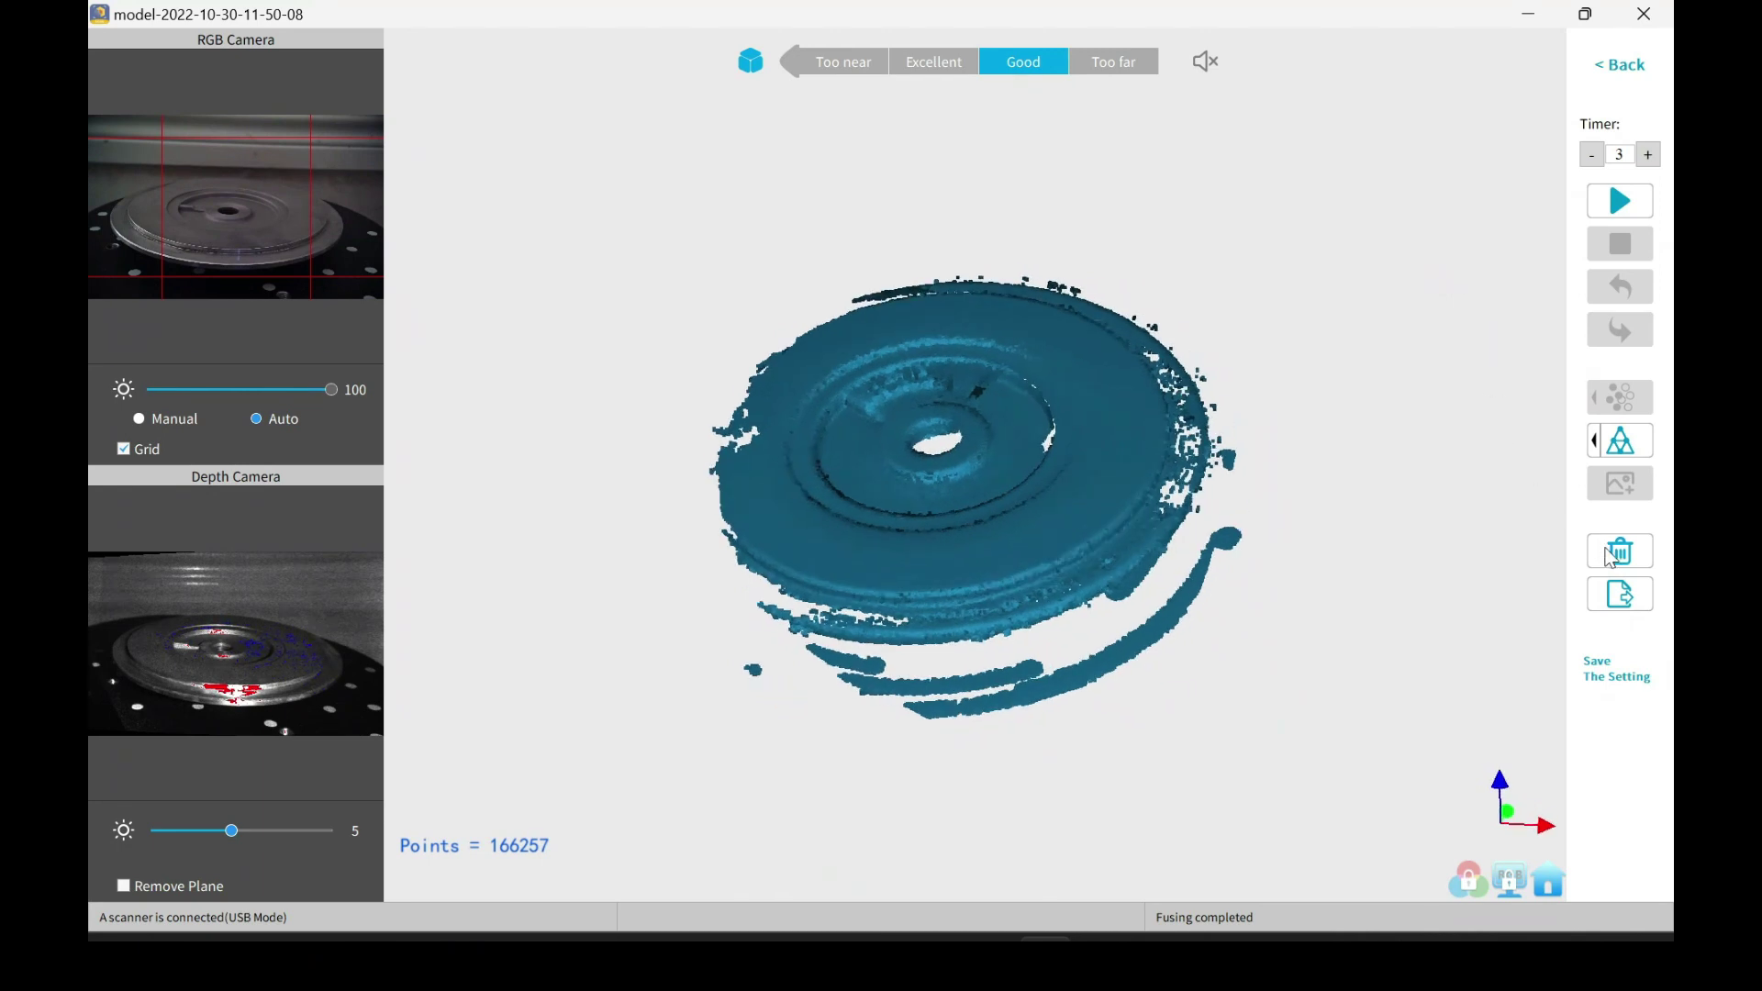
click(1617, 554)
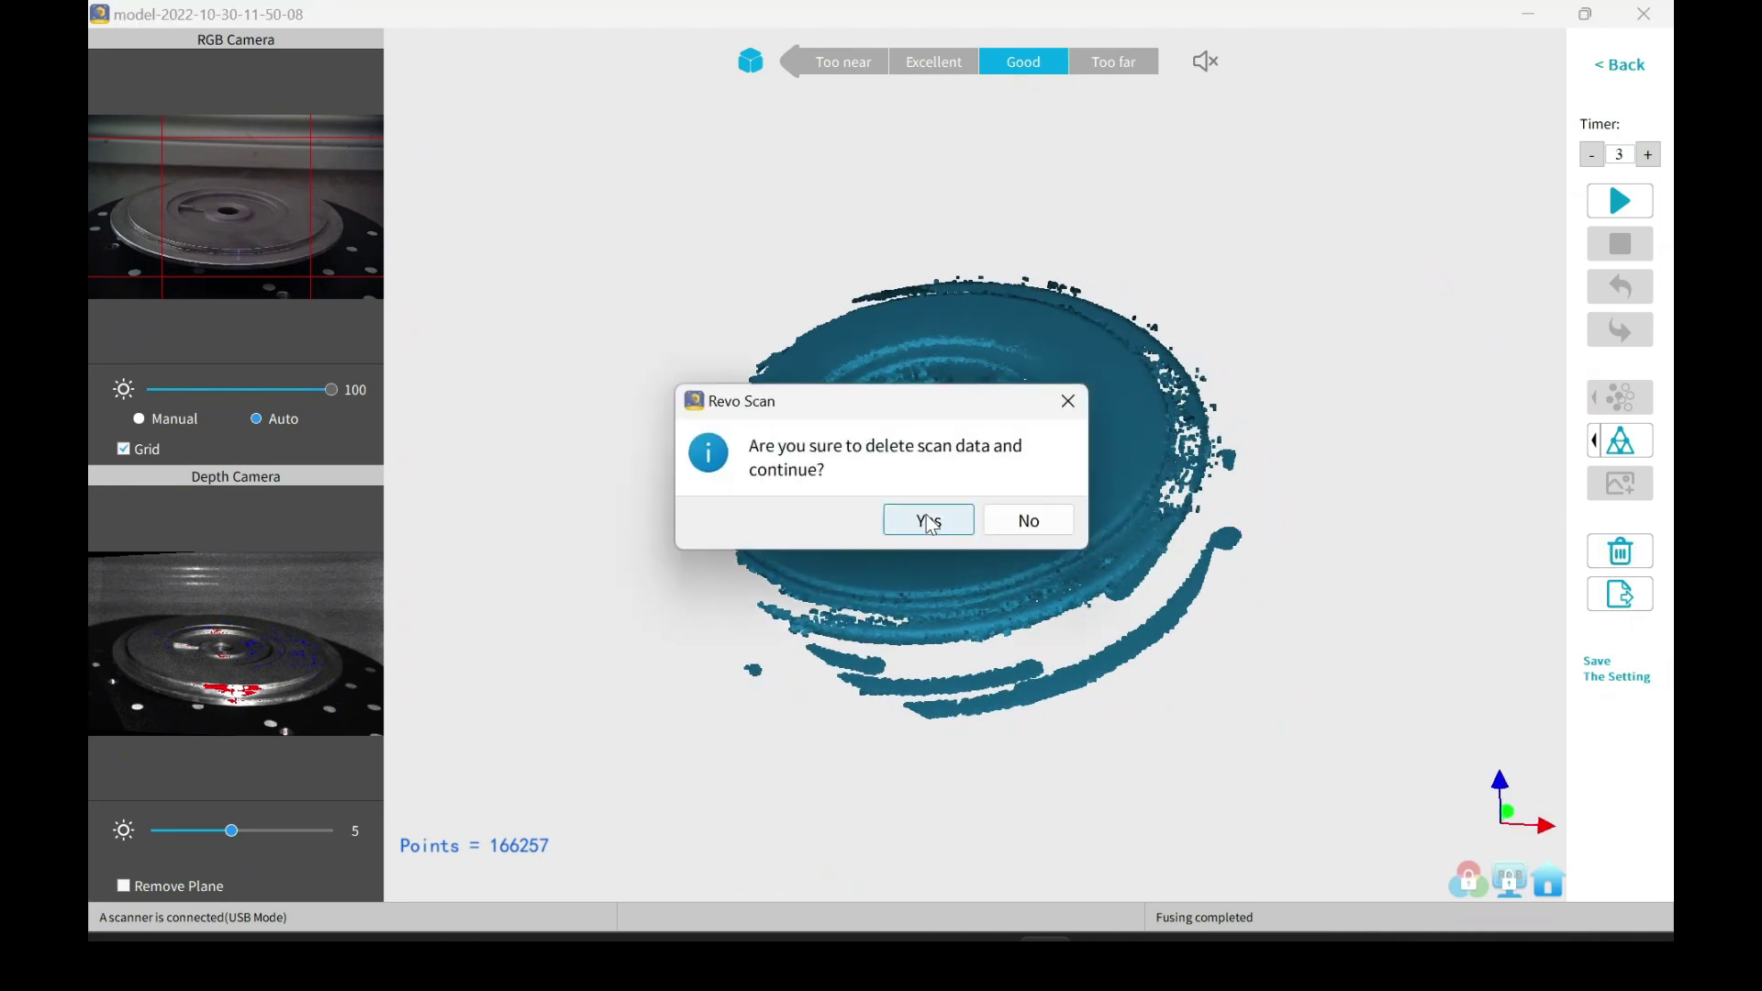
click(929, 519)
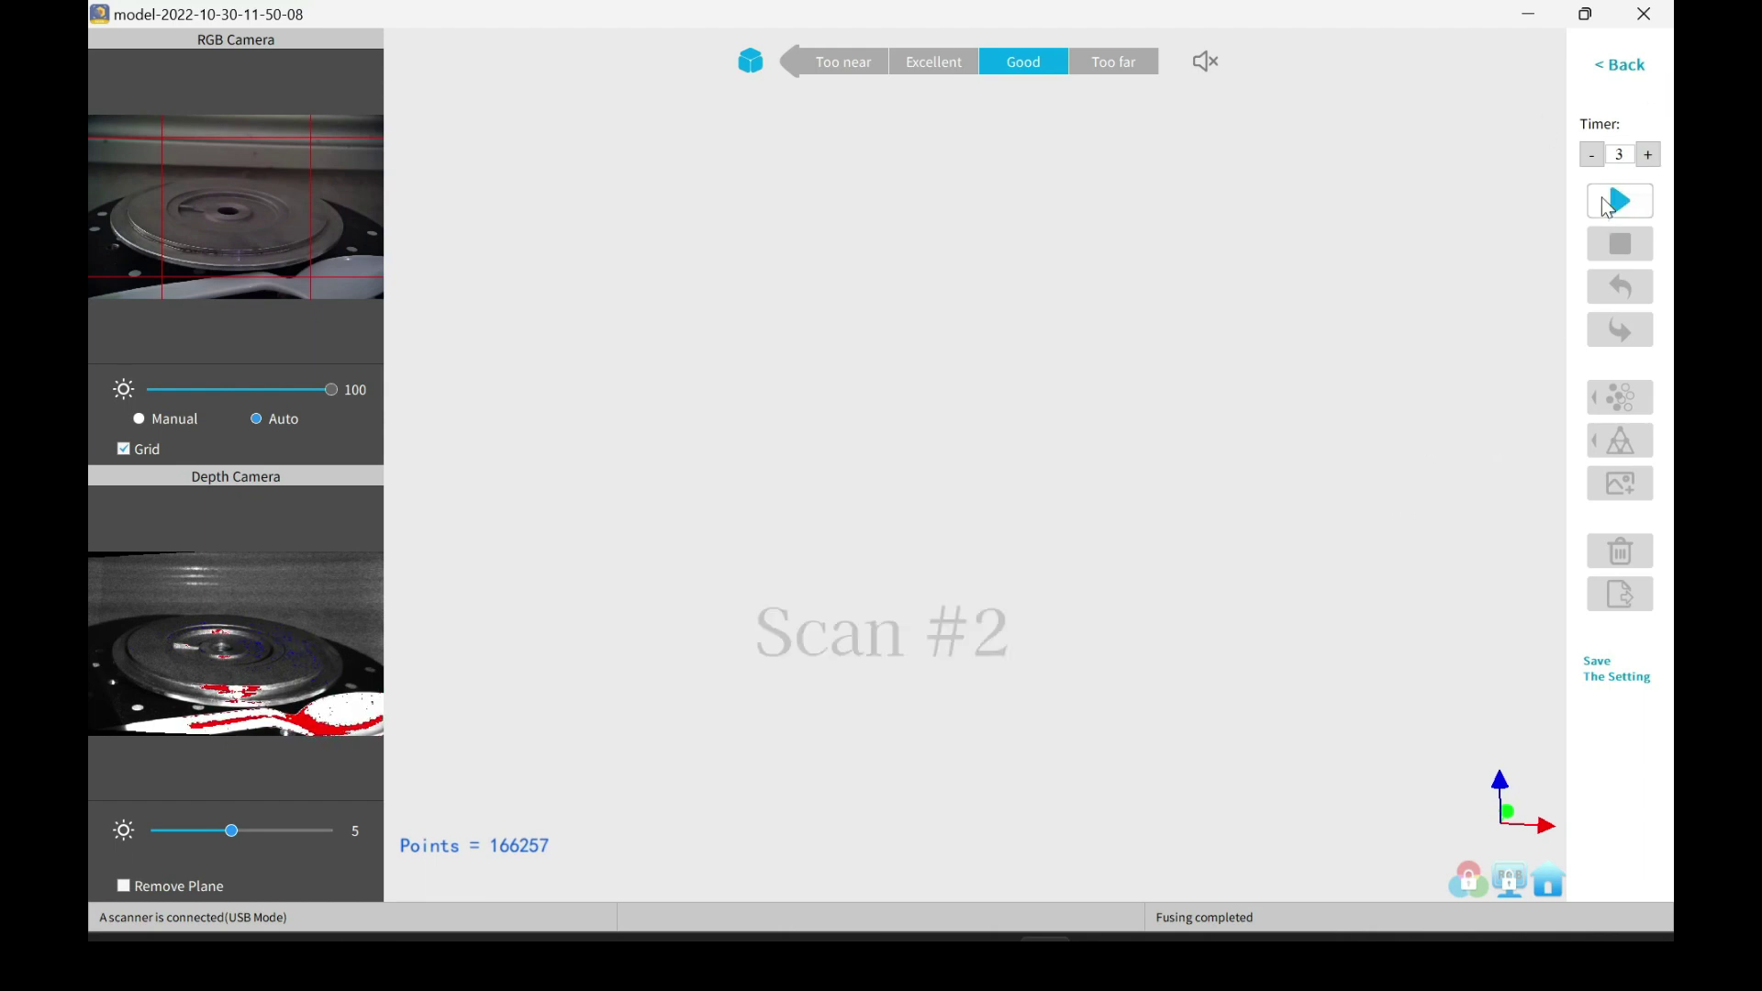
Step: Scan the disc again with a spoon beside it, pause the capture, complete the scan and fuse its point cloud
click(1619, 201)
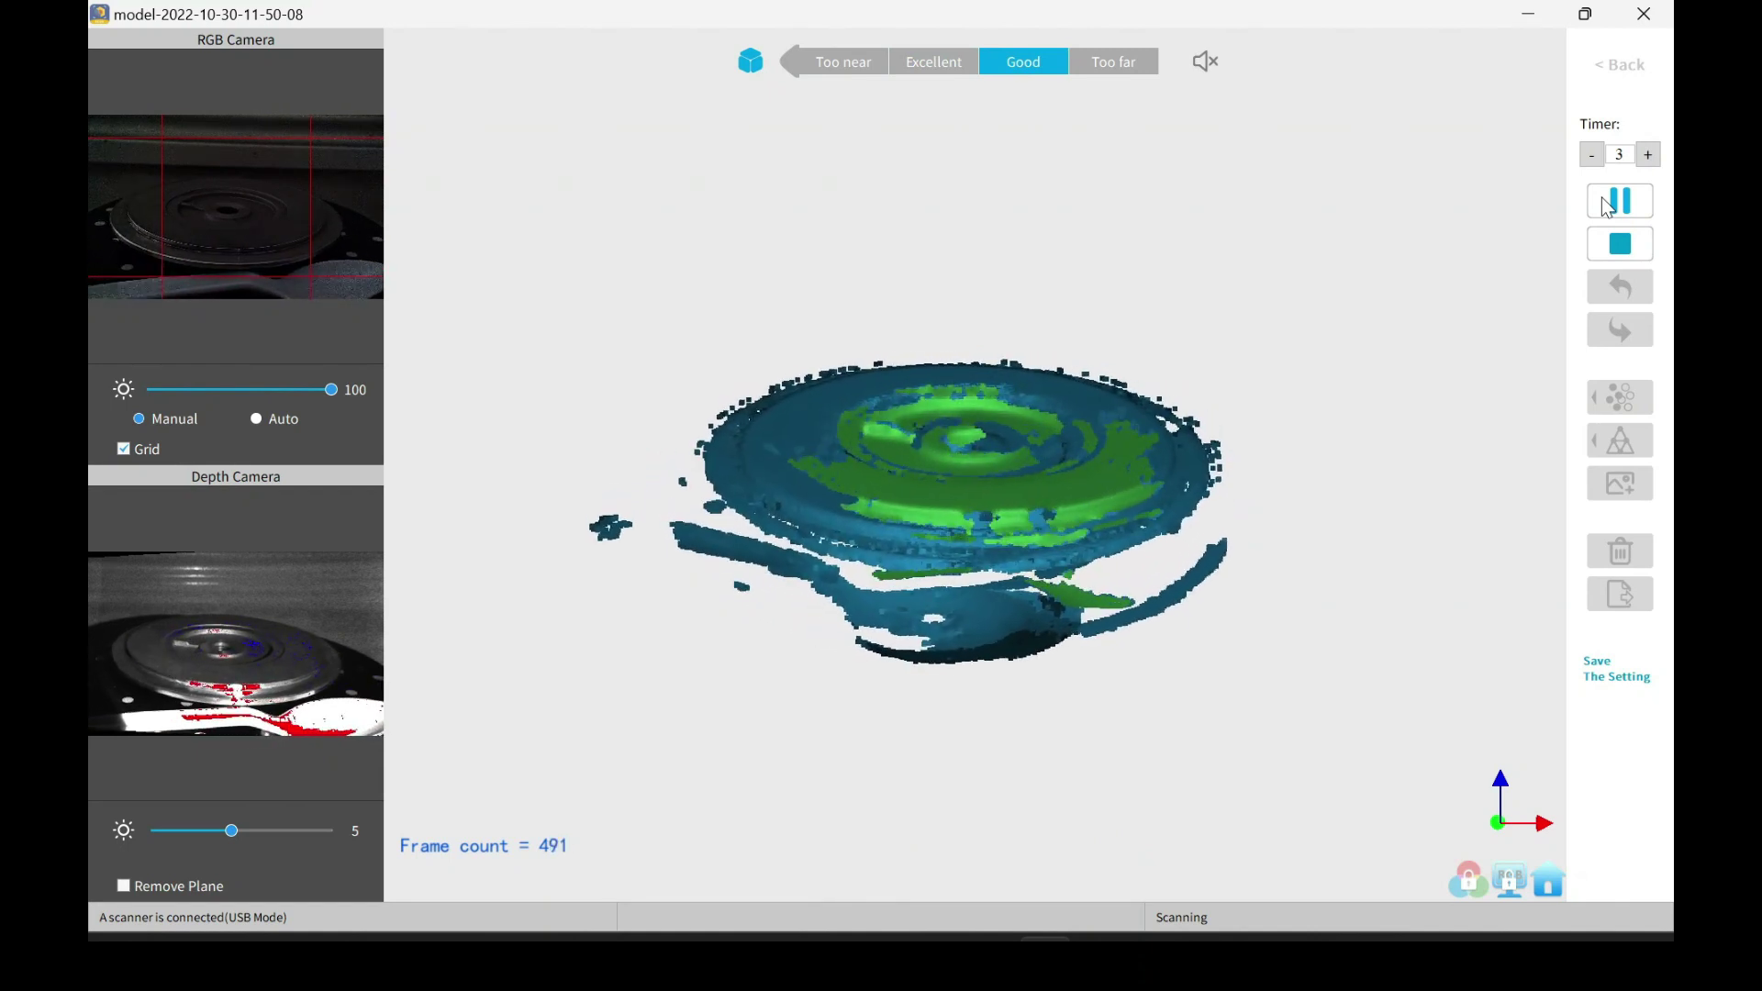
click(1618, 201)
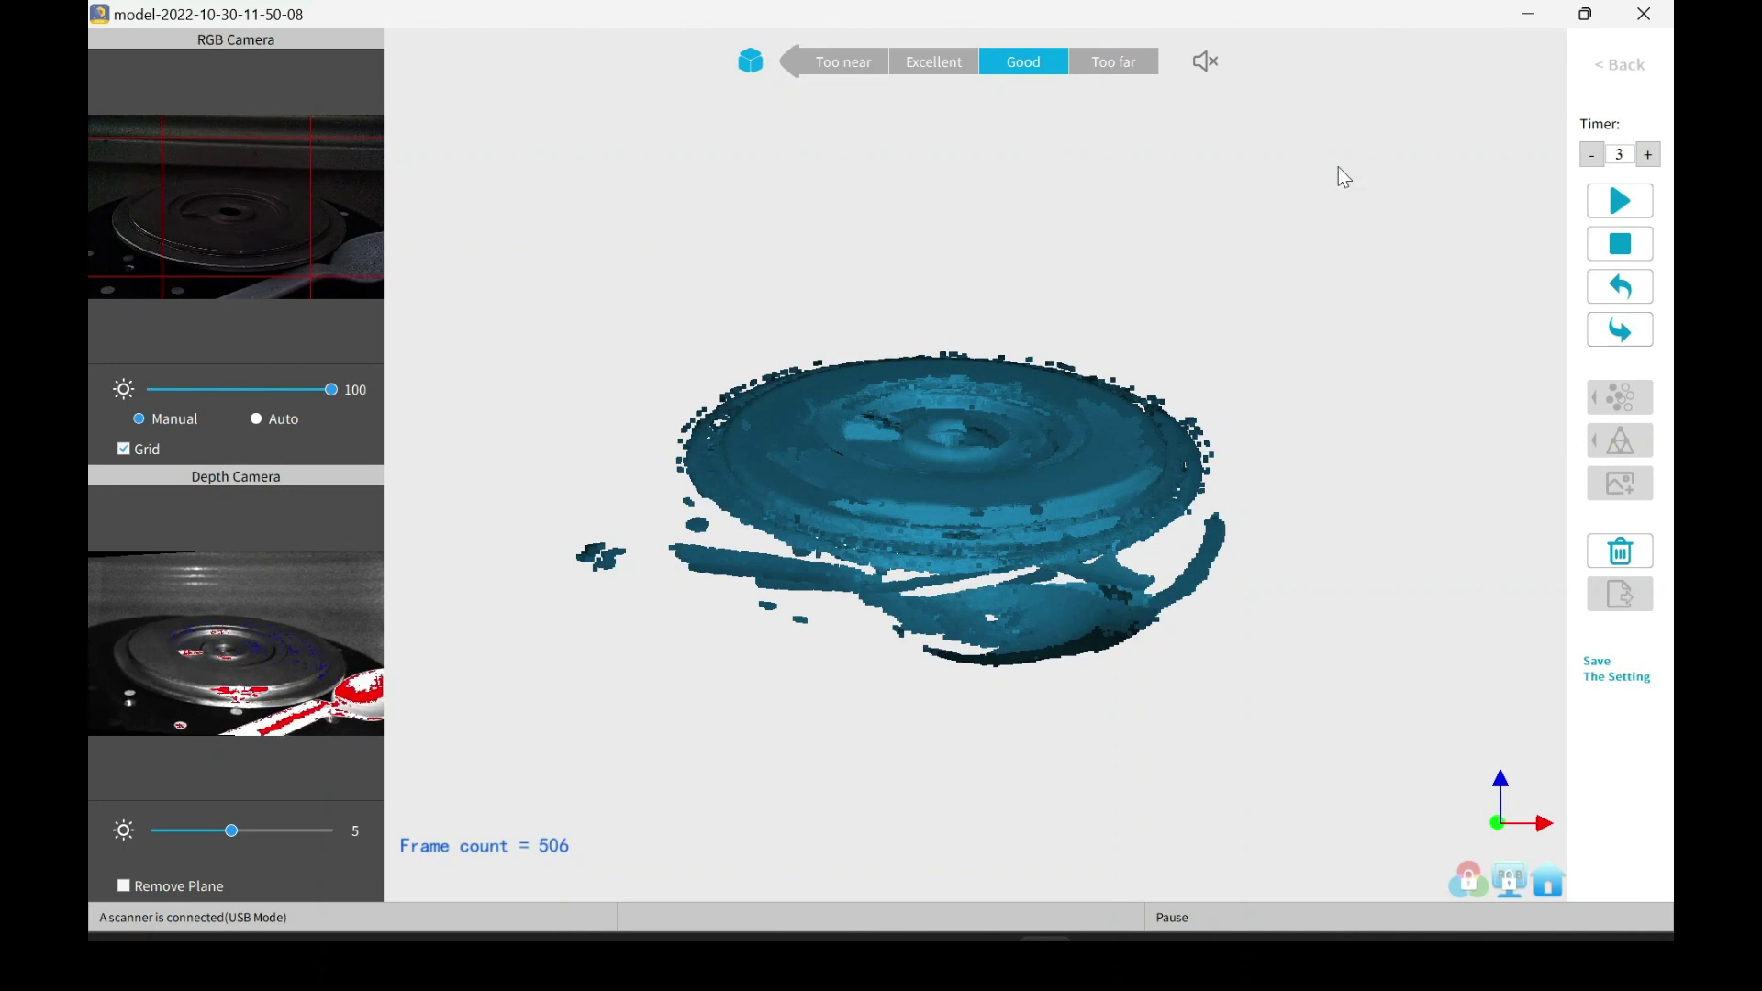
drag(1337, 173, 1134, 468)
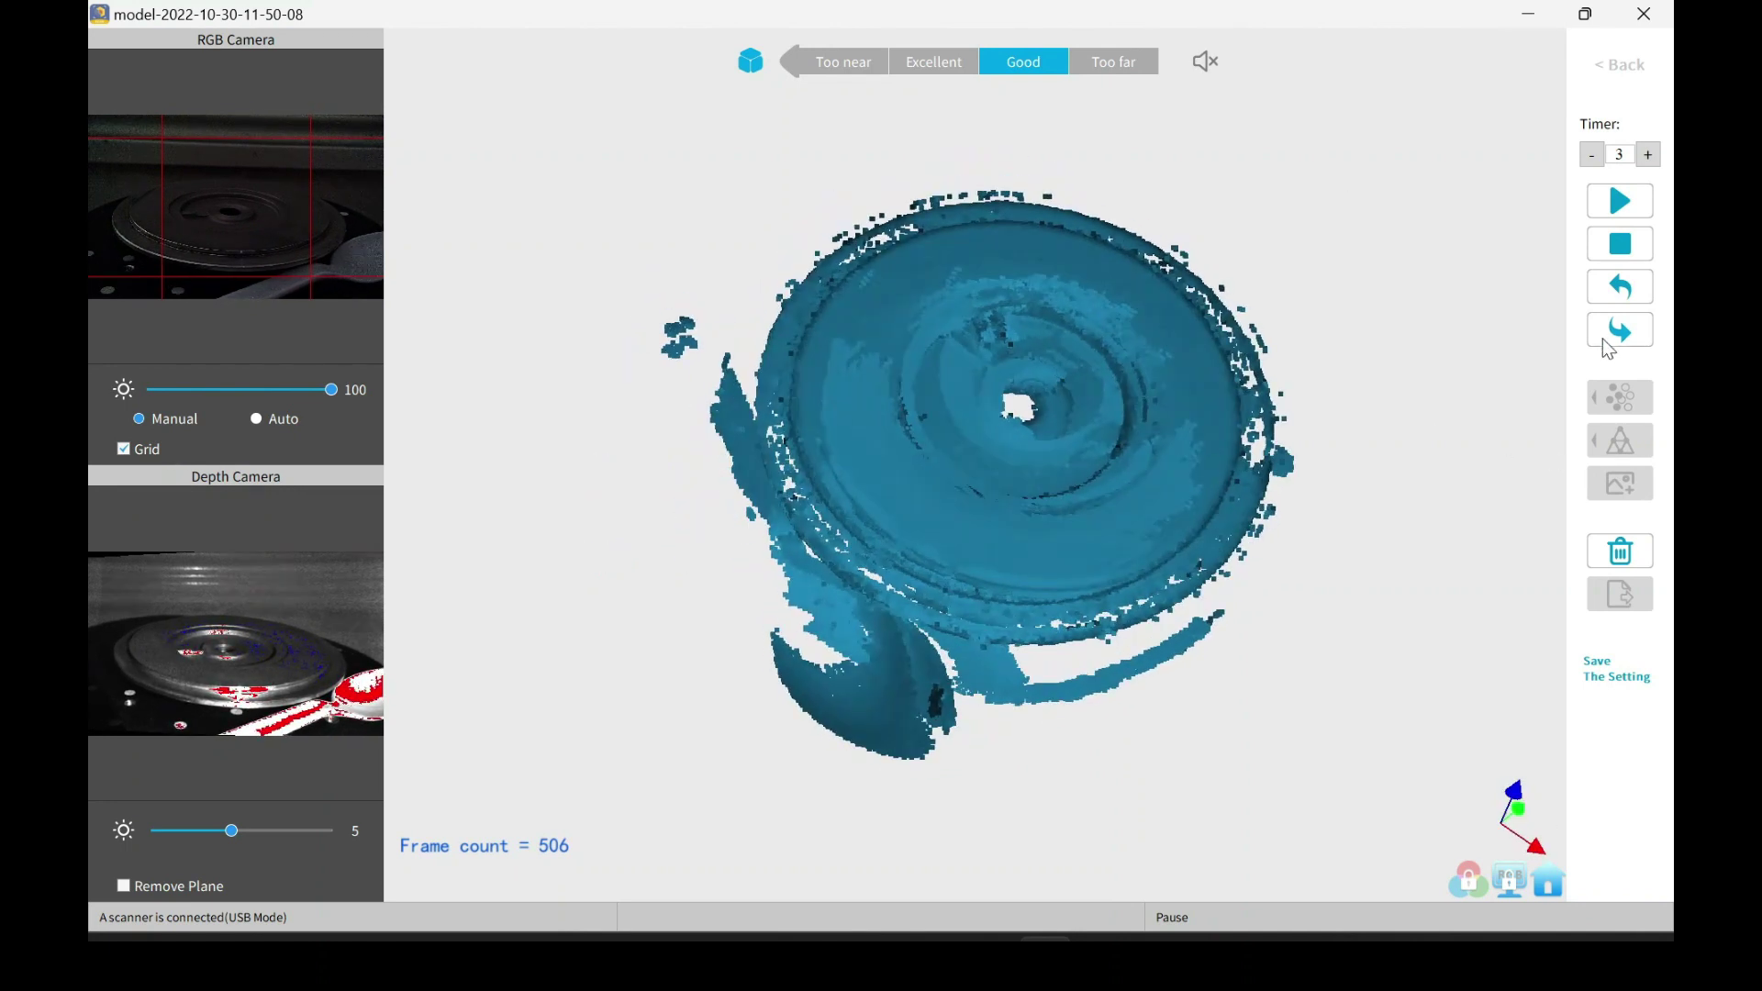
click(1600, 248)
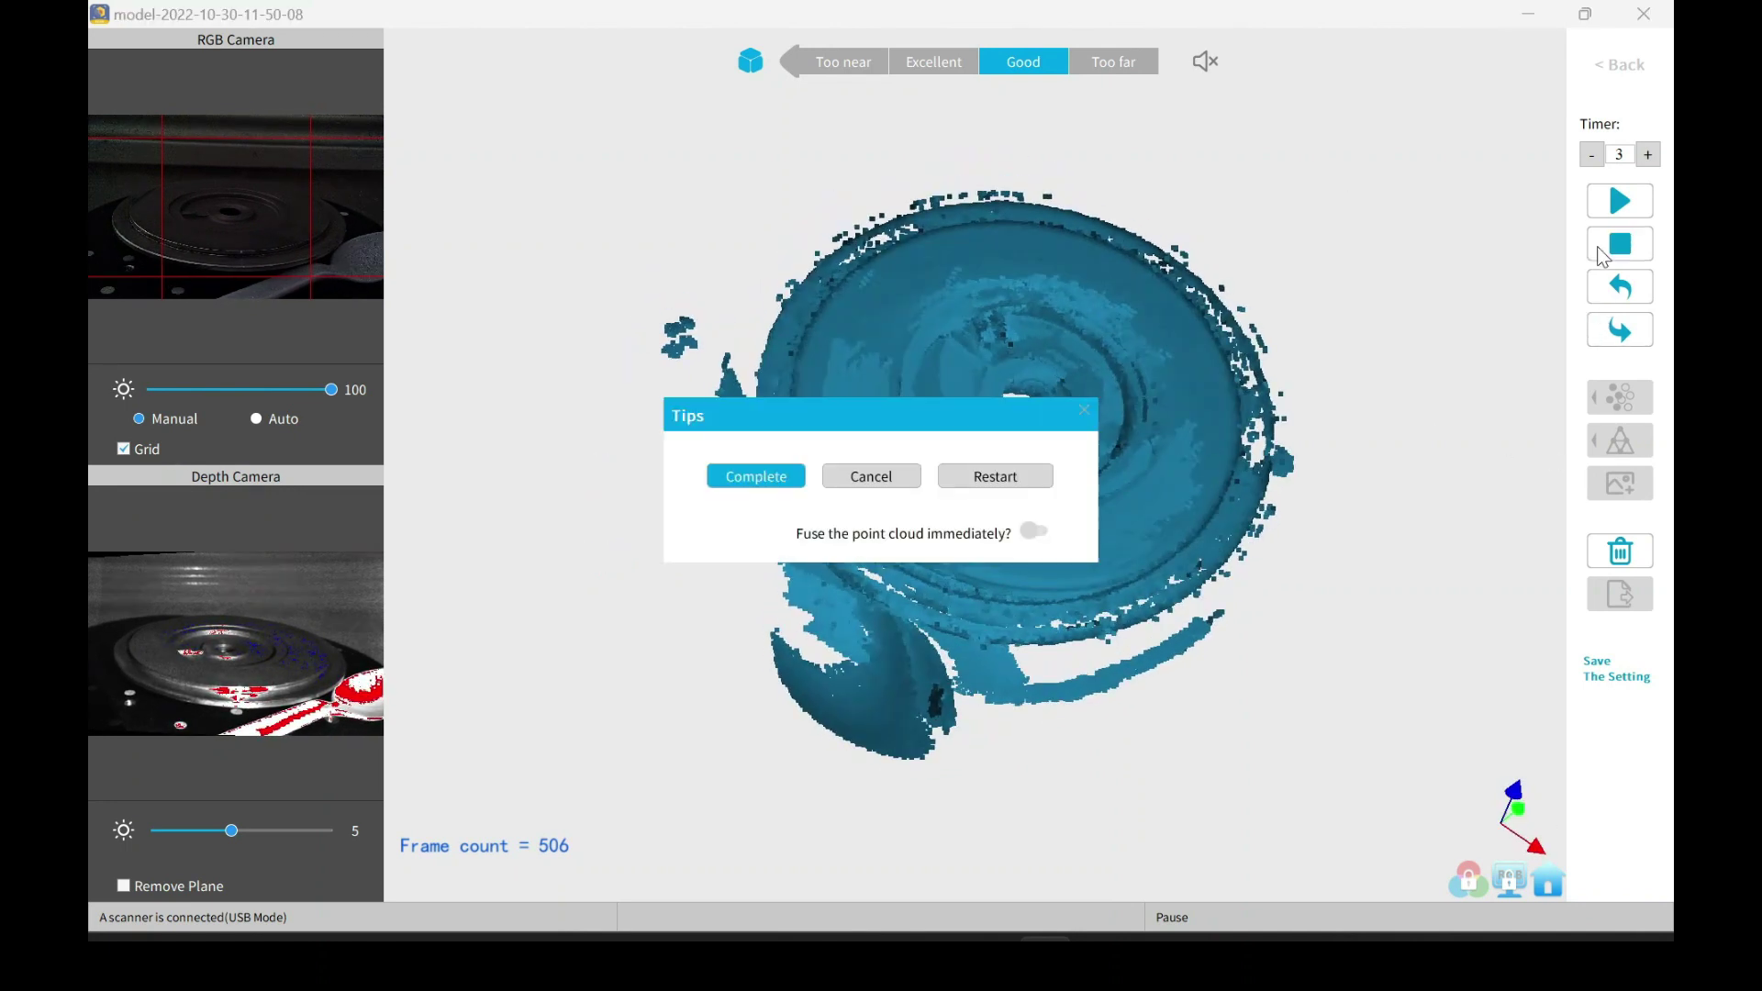
click(780, 476)
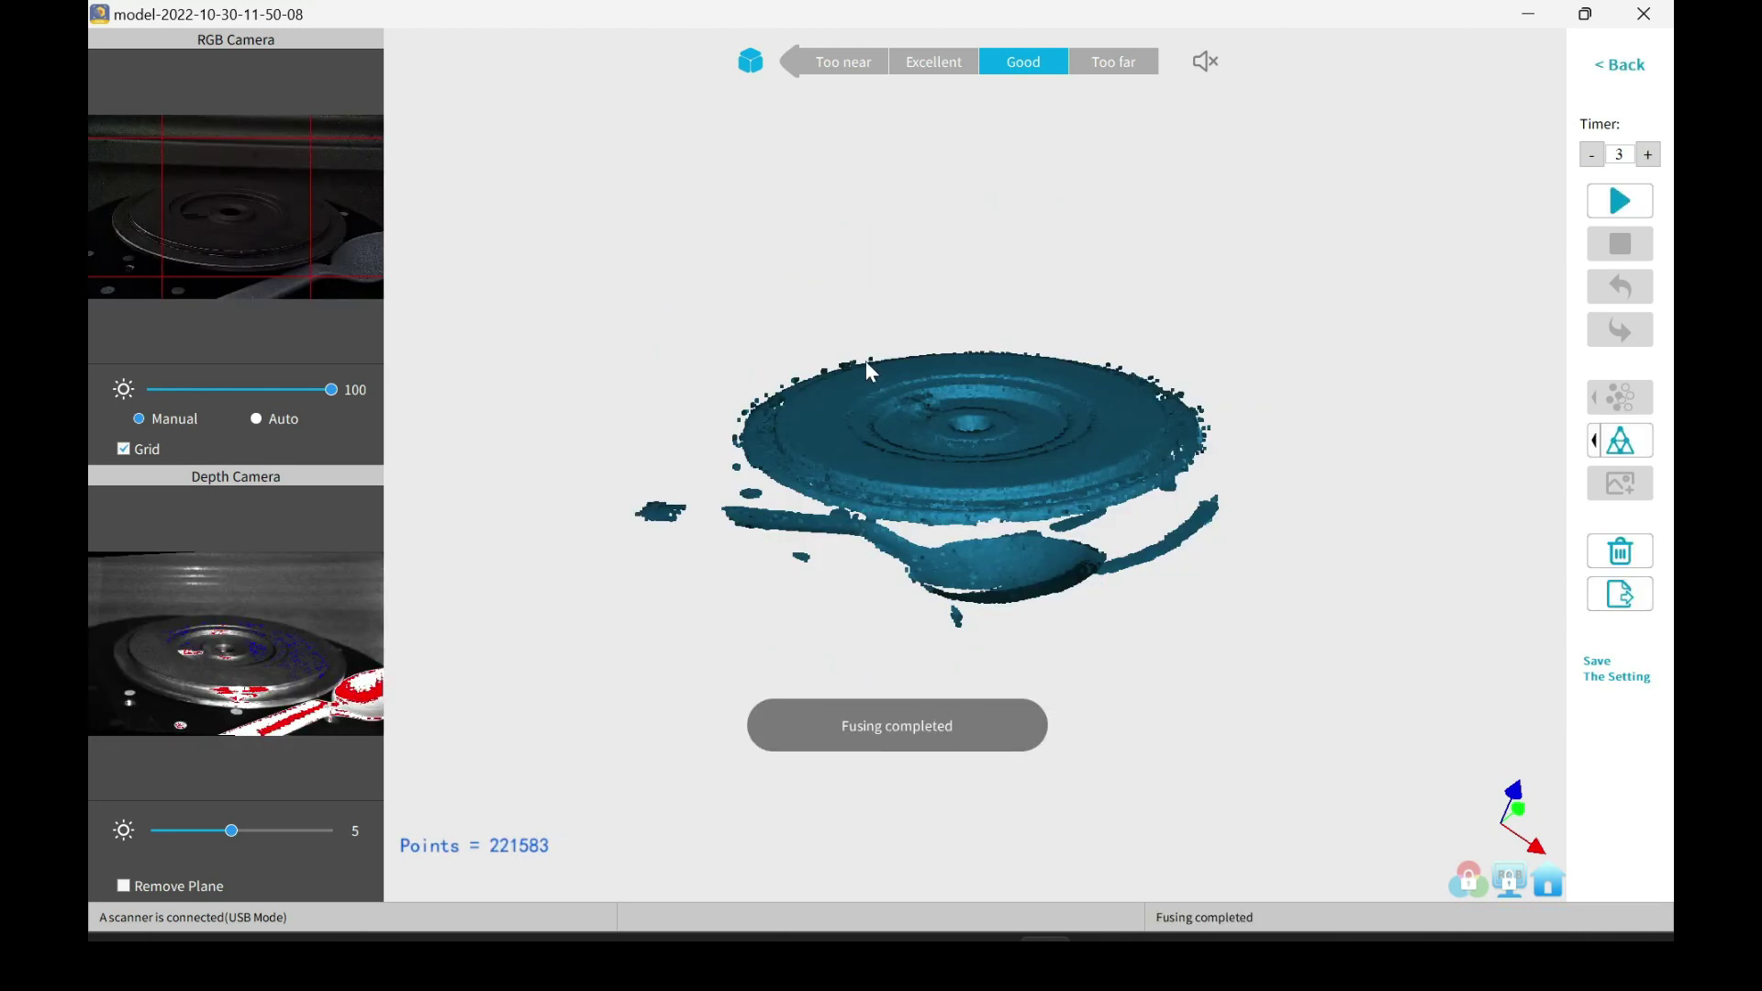
Step: Delete the fused scan data of the disc and spoon, and lower the depth camera brightness to 2
drag(870, 370, 843, 492)
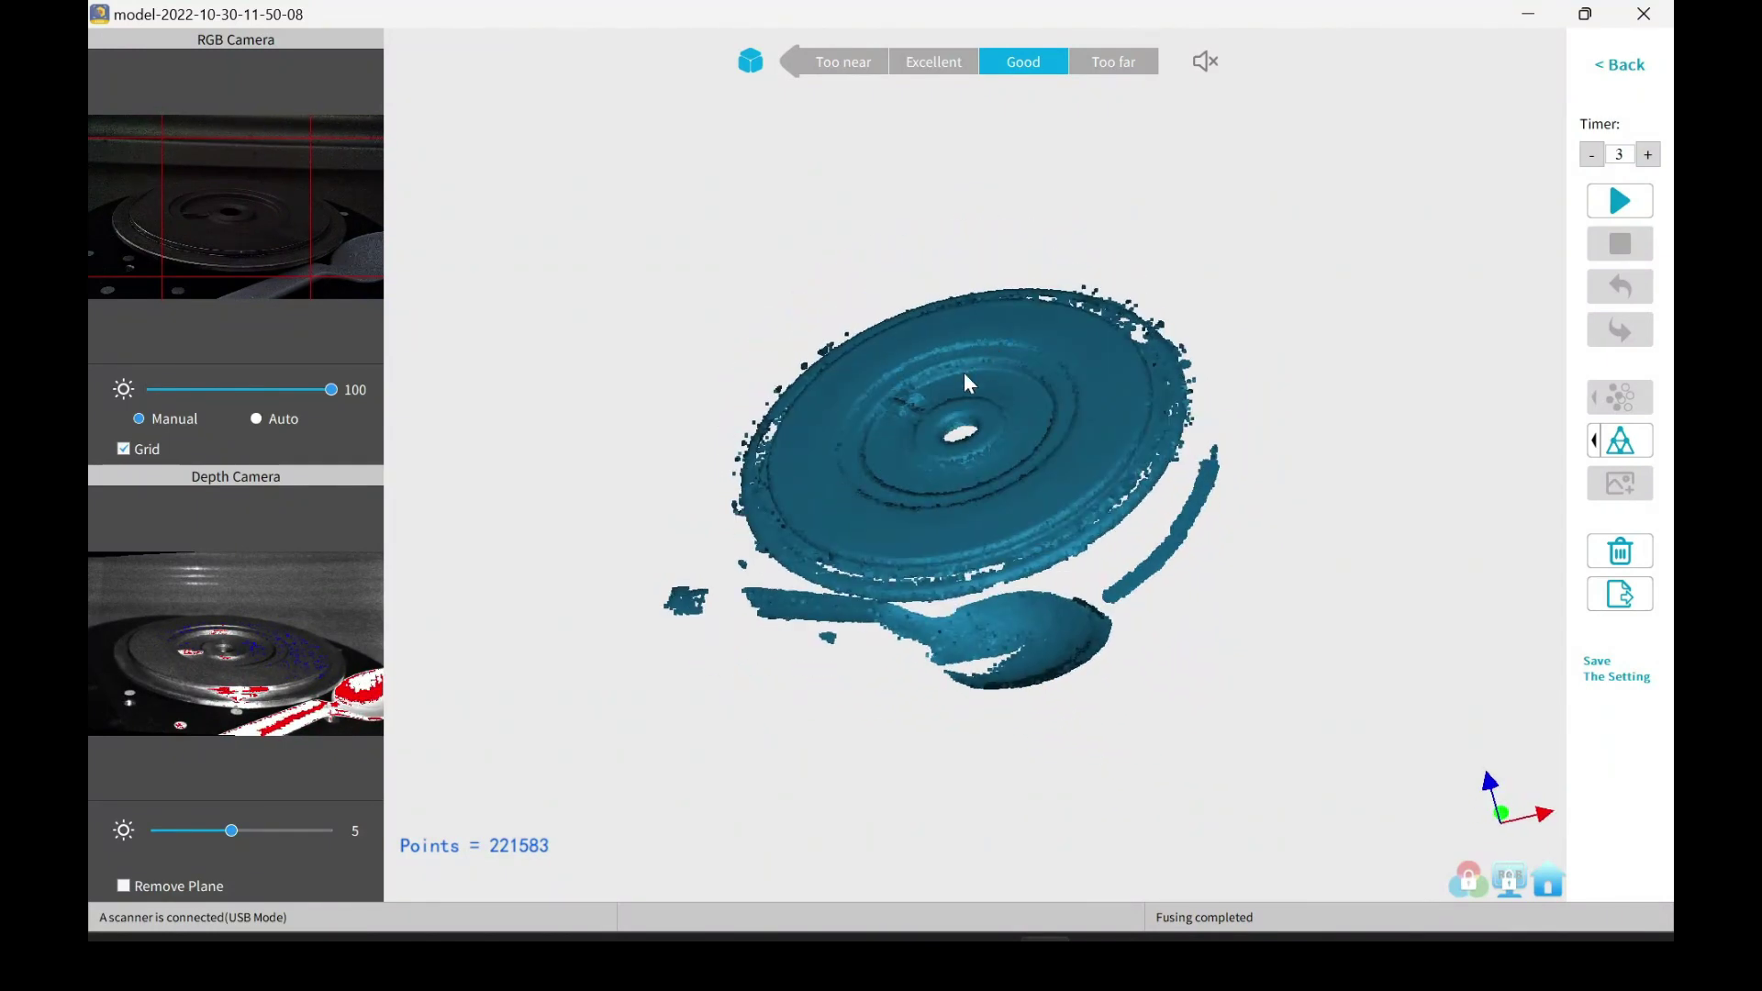
drag(966, 384, 798, 844)
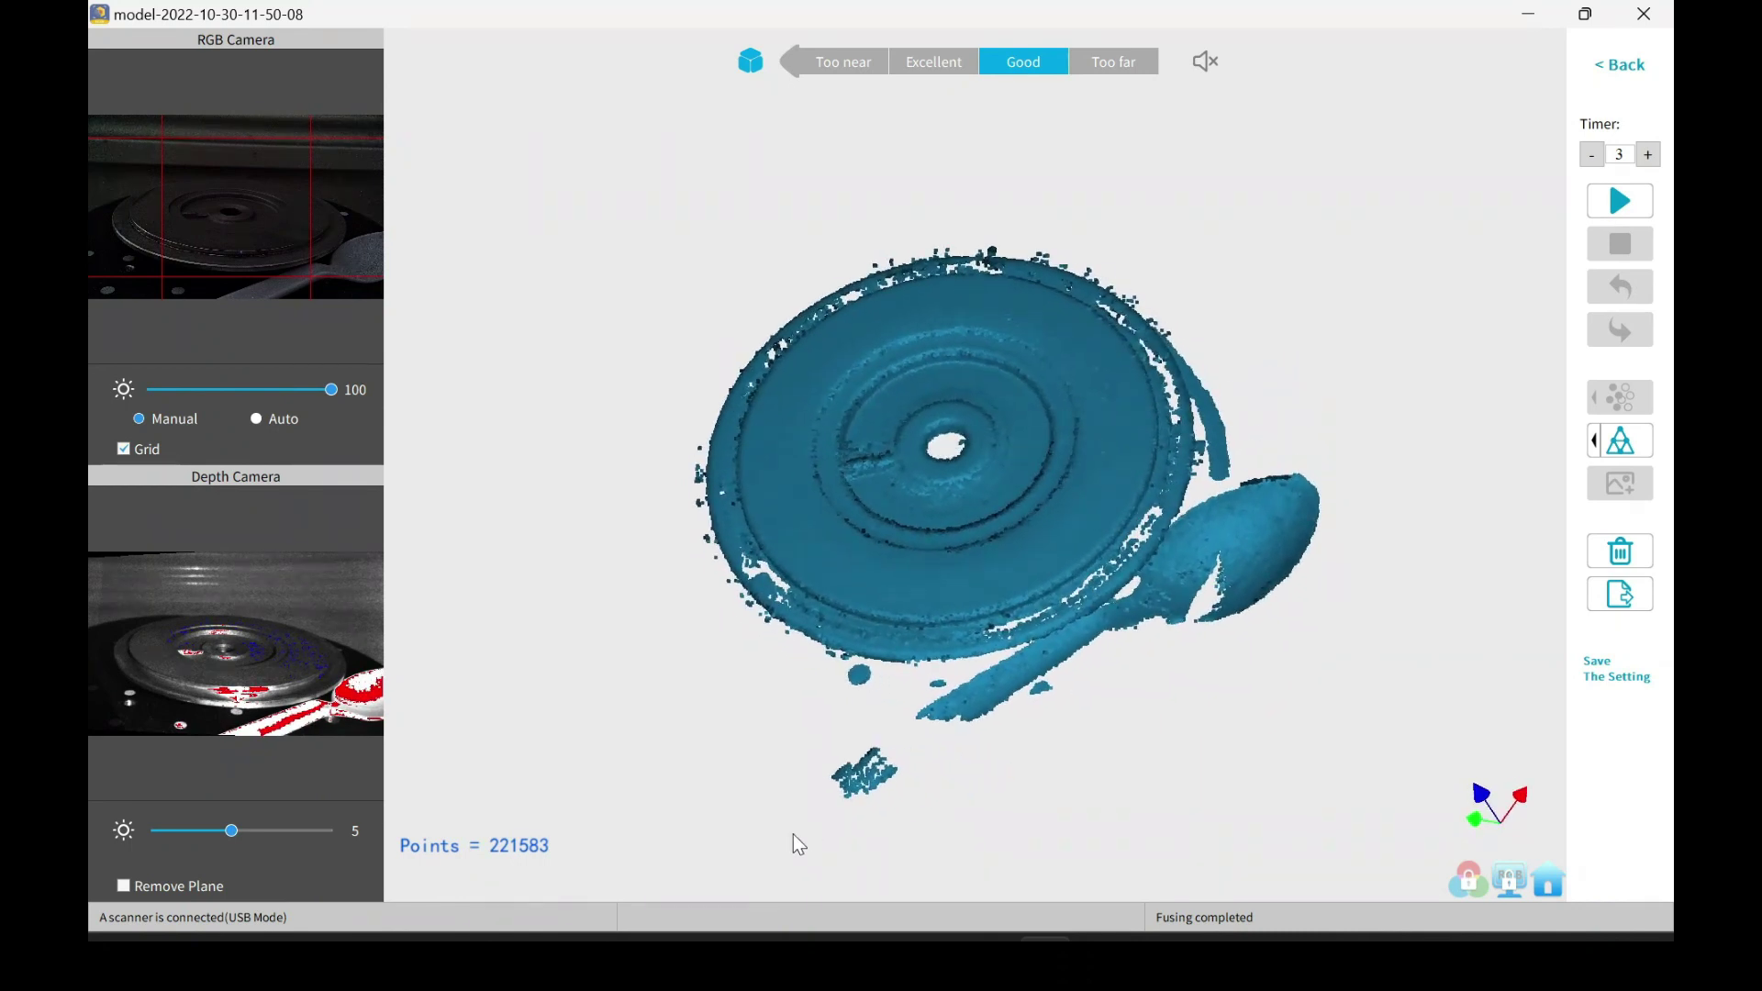
click(1617, 553)
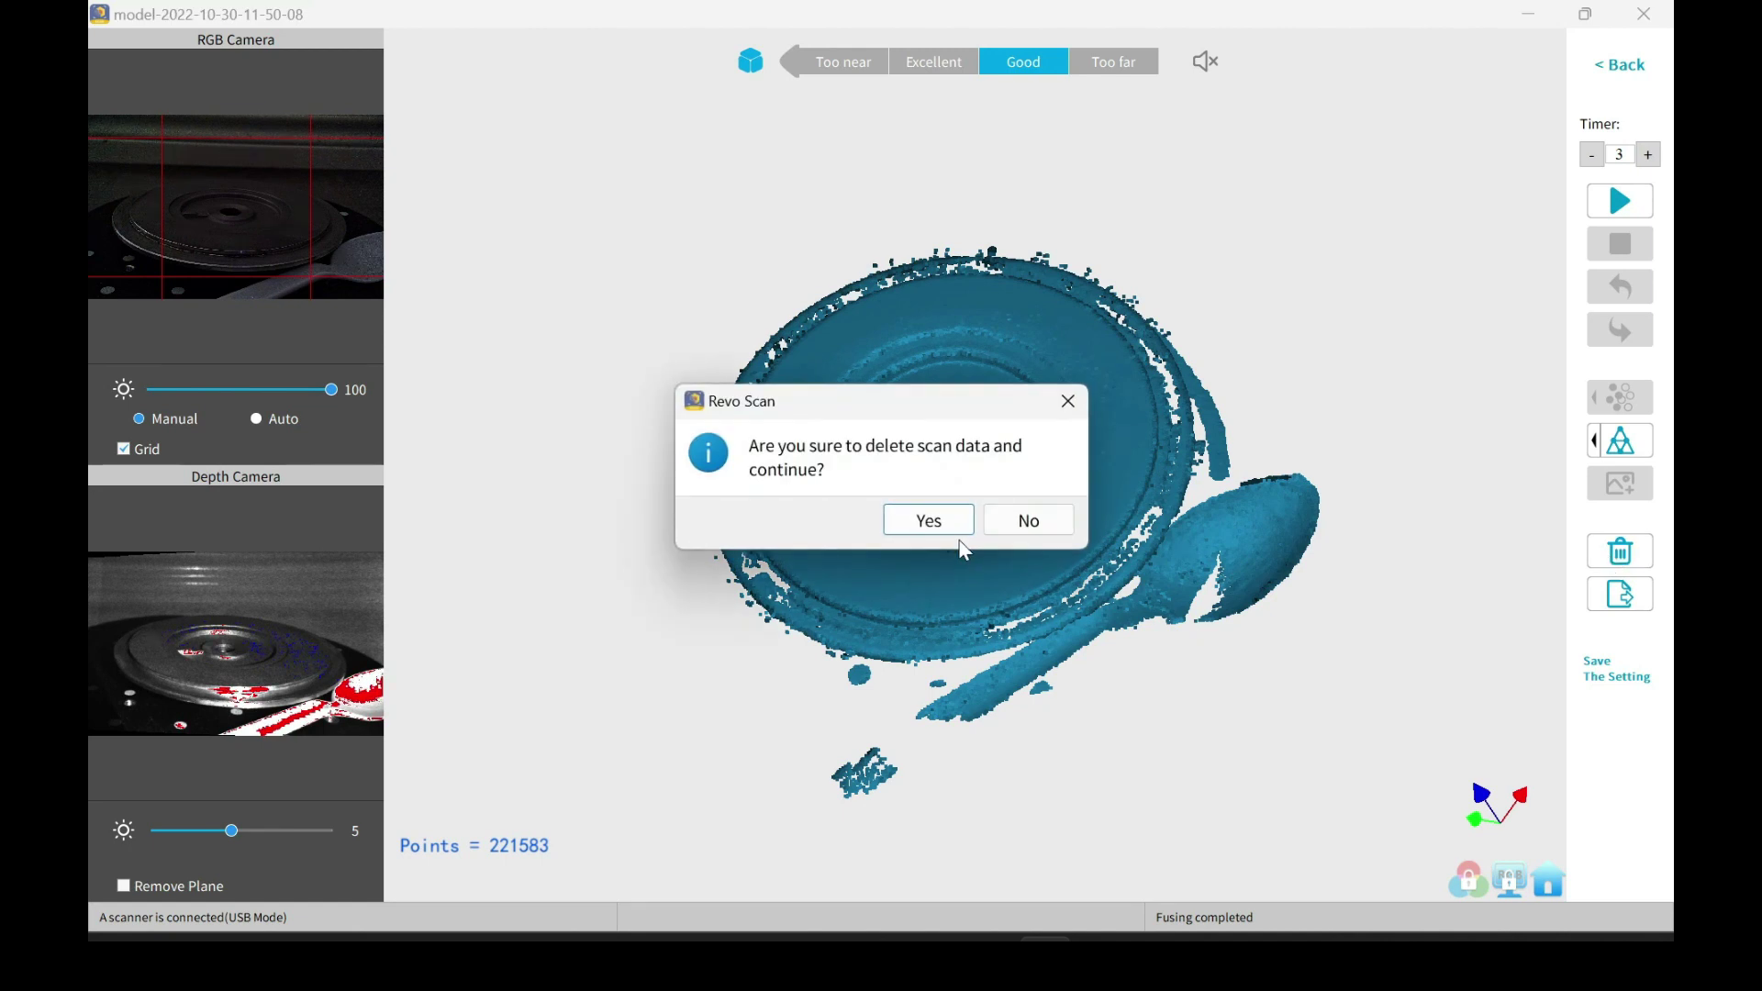
click(929, 520)
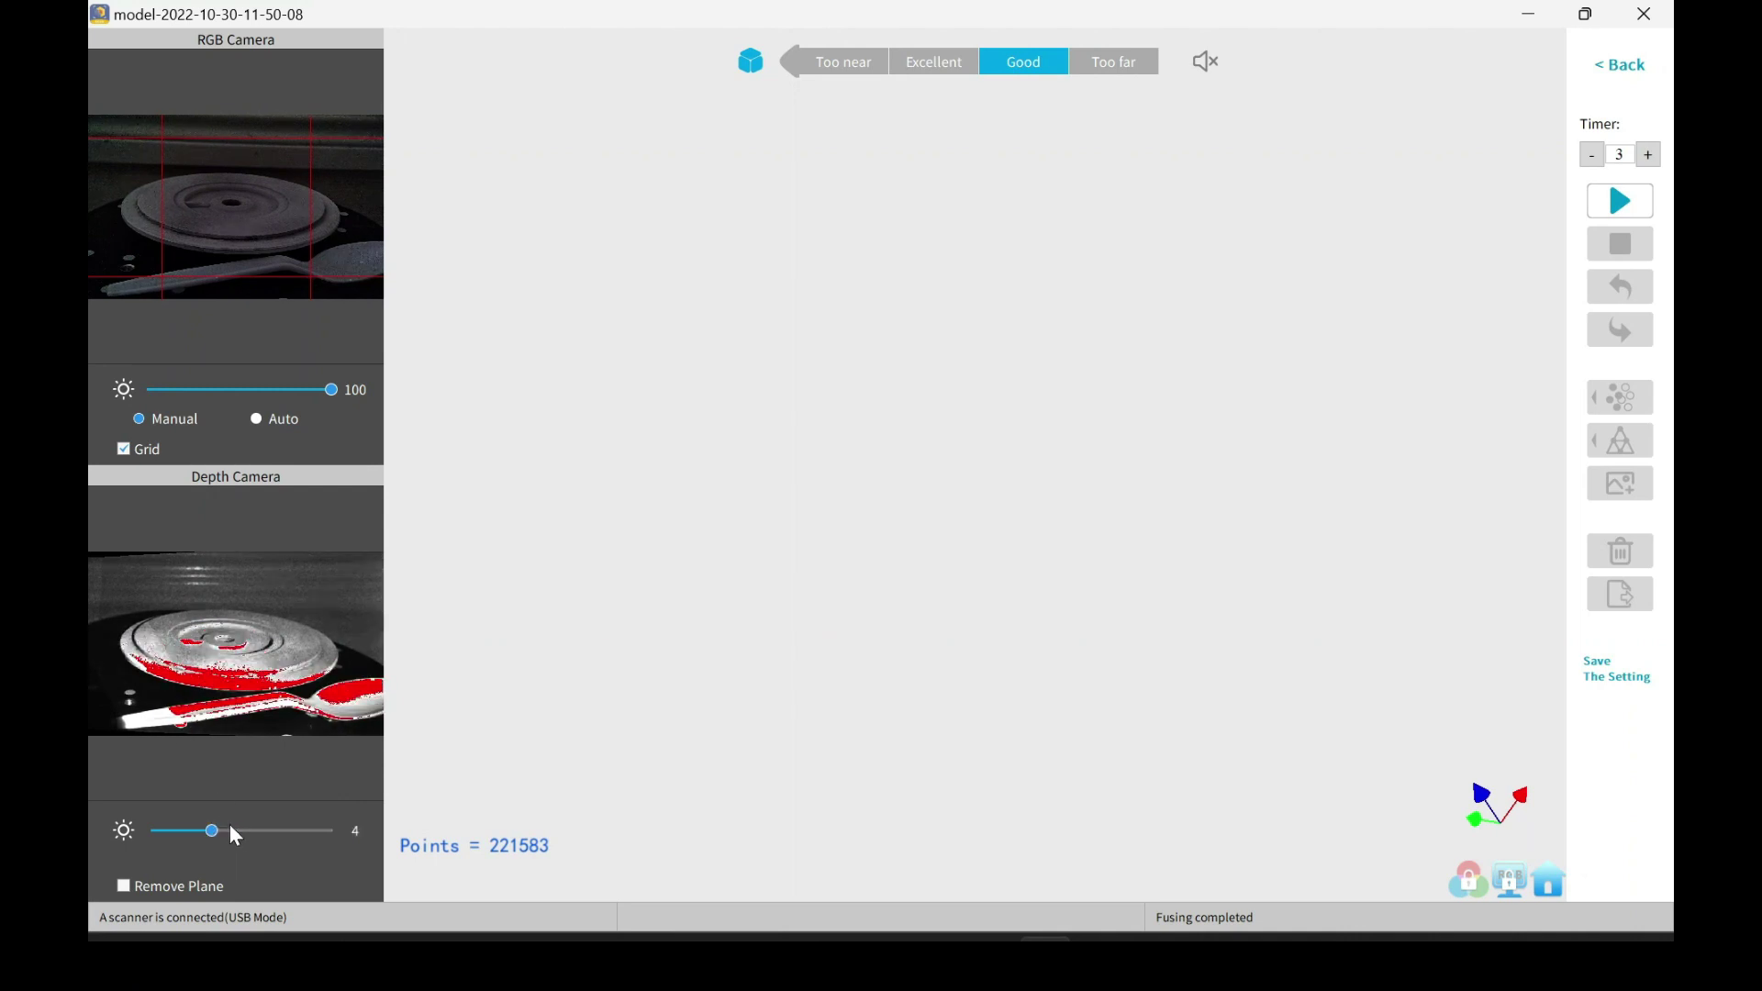
scroll(235, 835, down, 1)
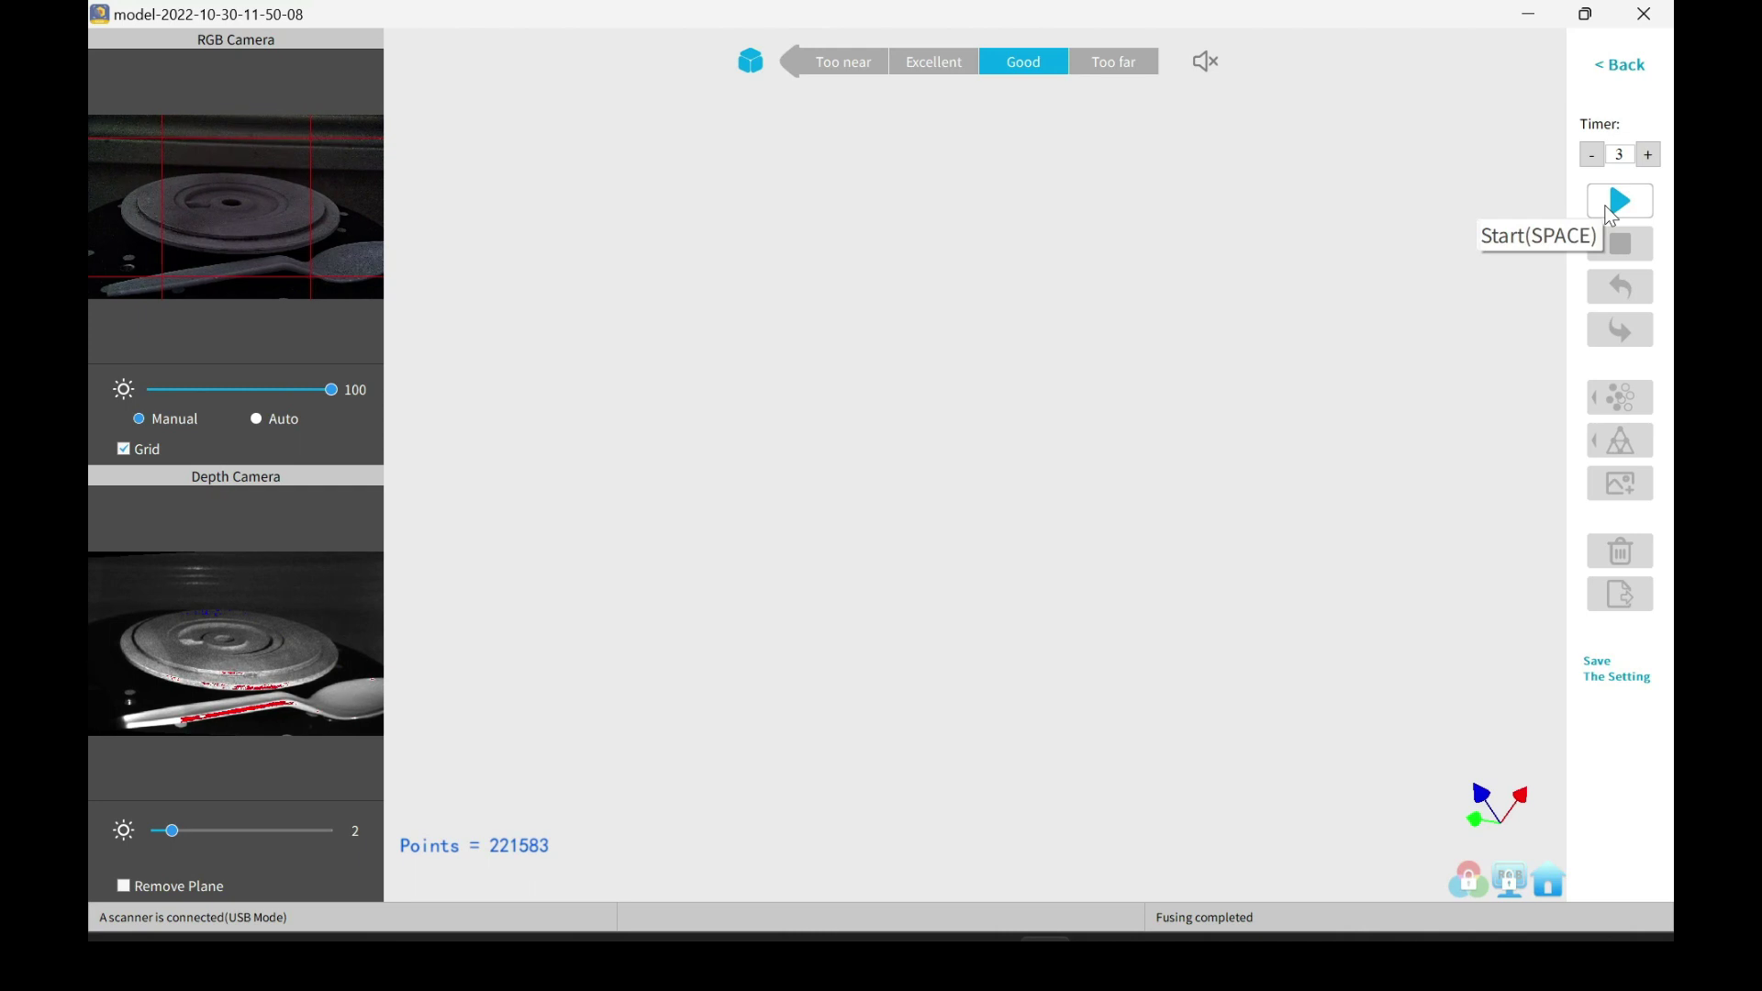
Step: Rescan the disc with the spoon beside it, pause and complete the capture, and fuse its point cloud
click(1611, 215)
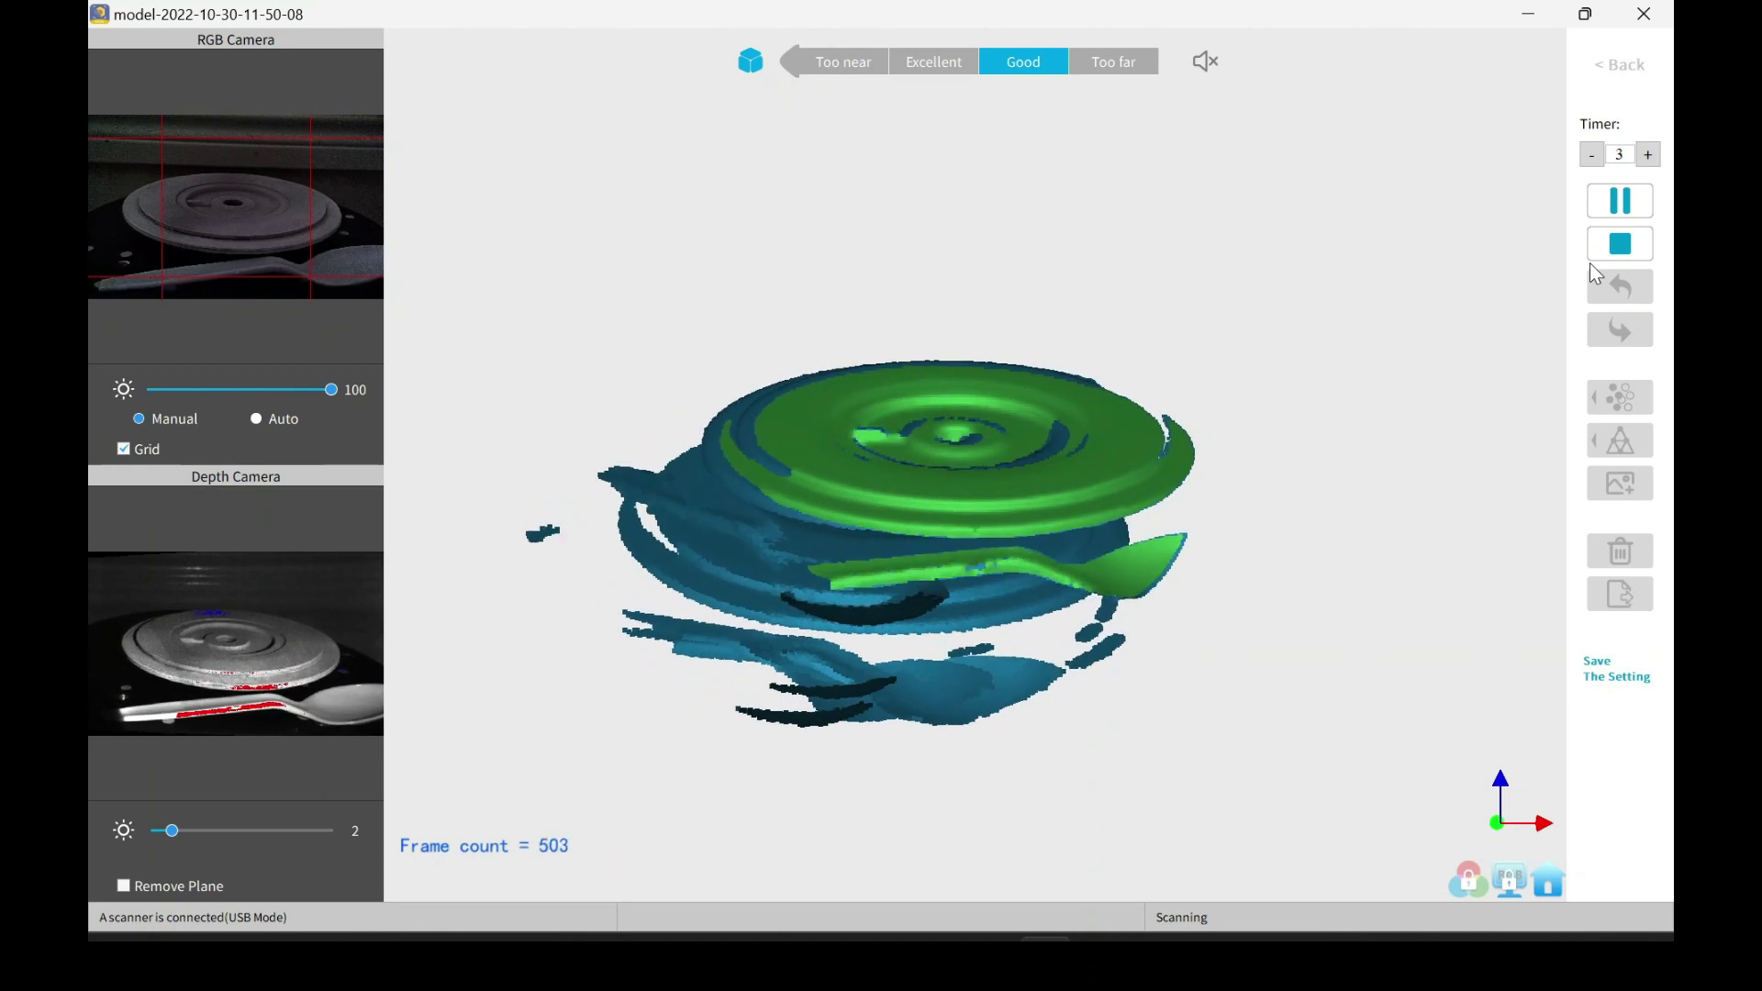
click(1616, 199)
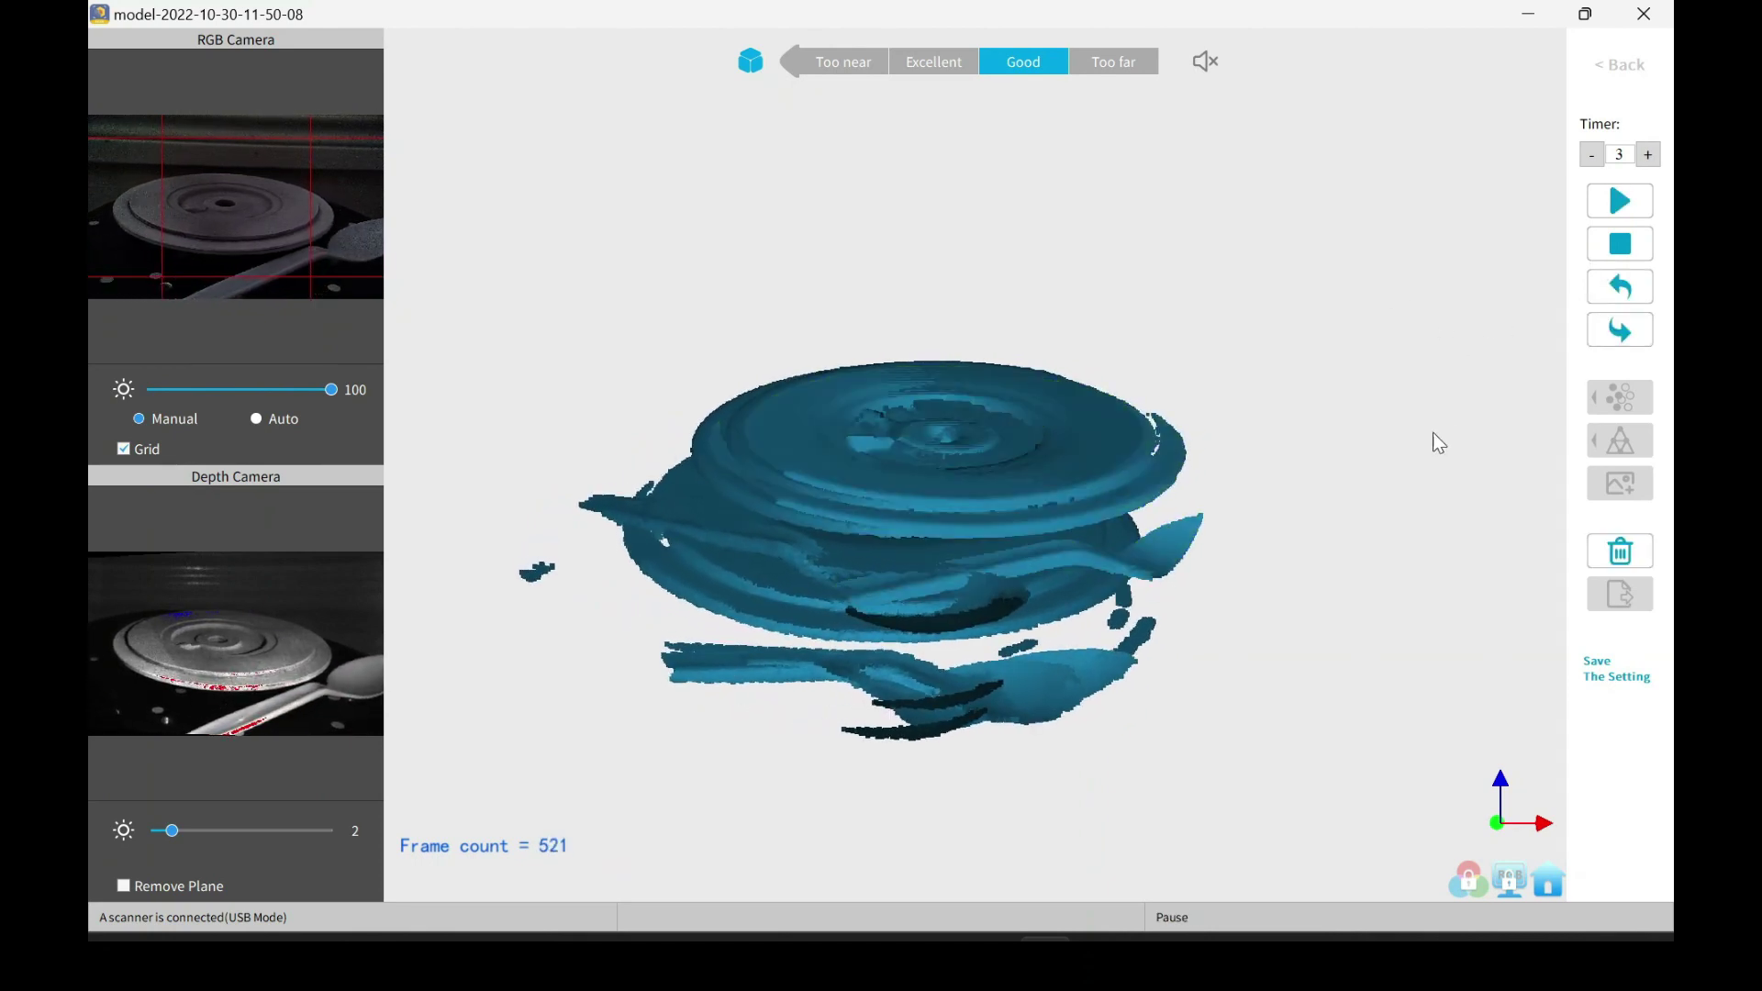
drag(1238, 326, 1330, 354)
click(1619, 243)
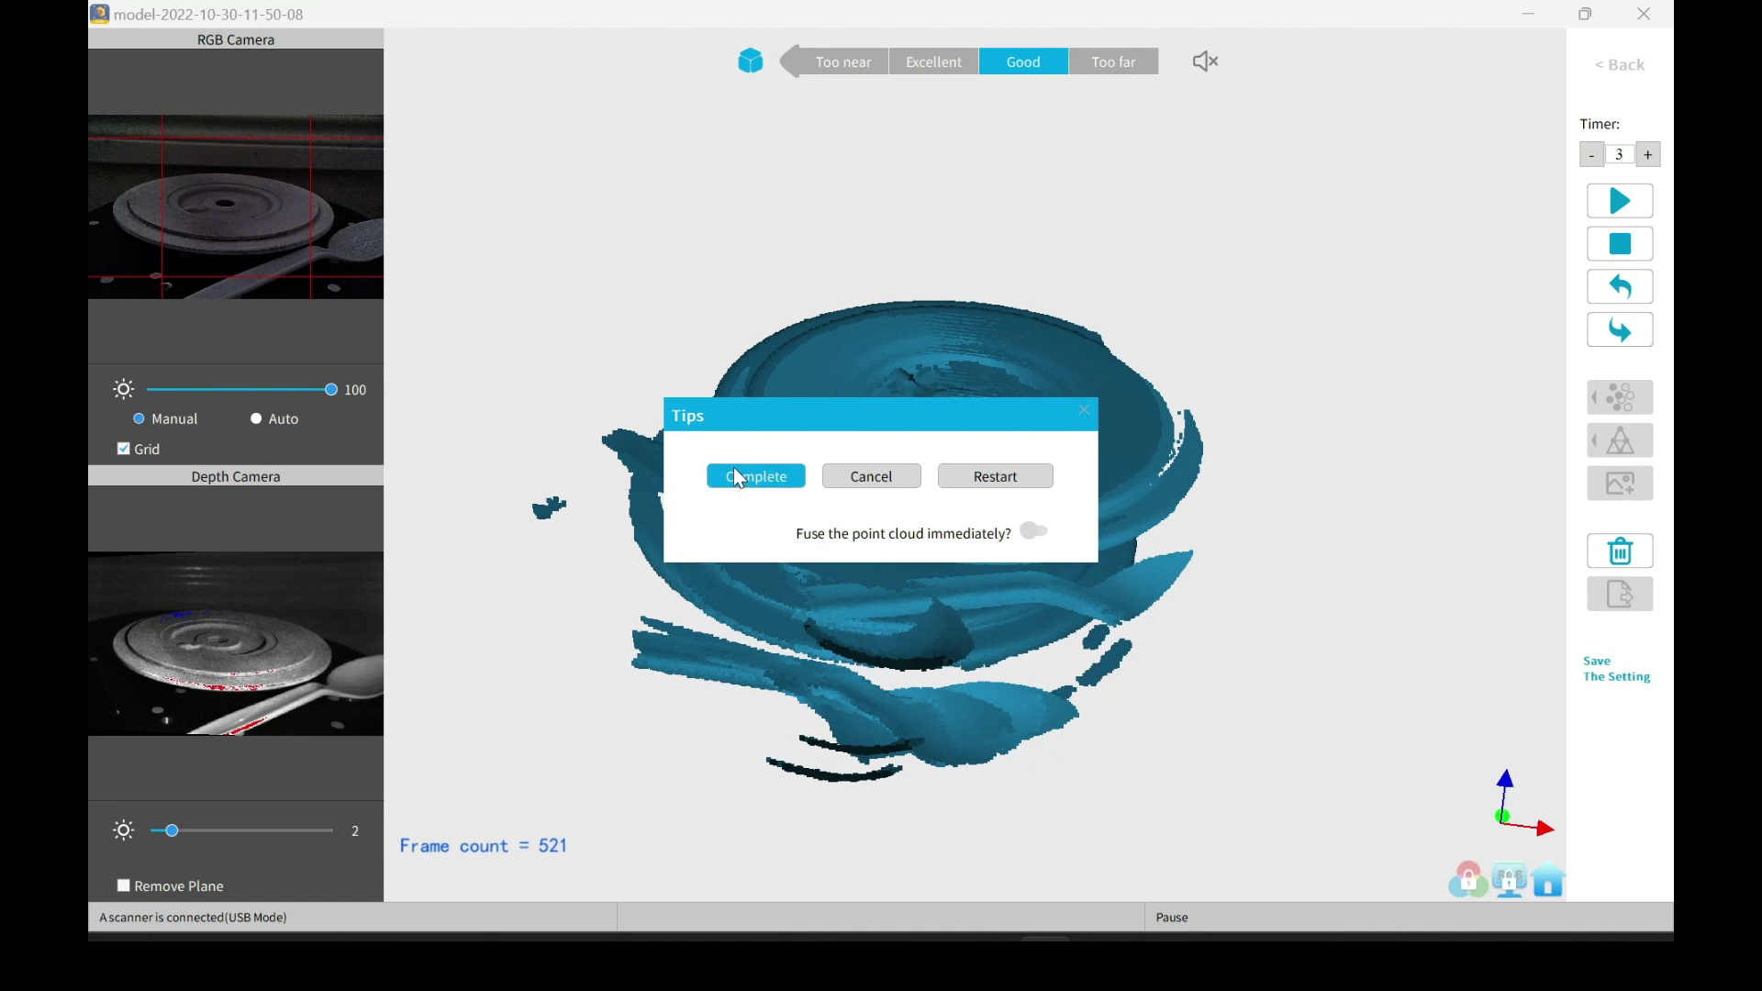
click(733, 474)
click(1627, 401)
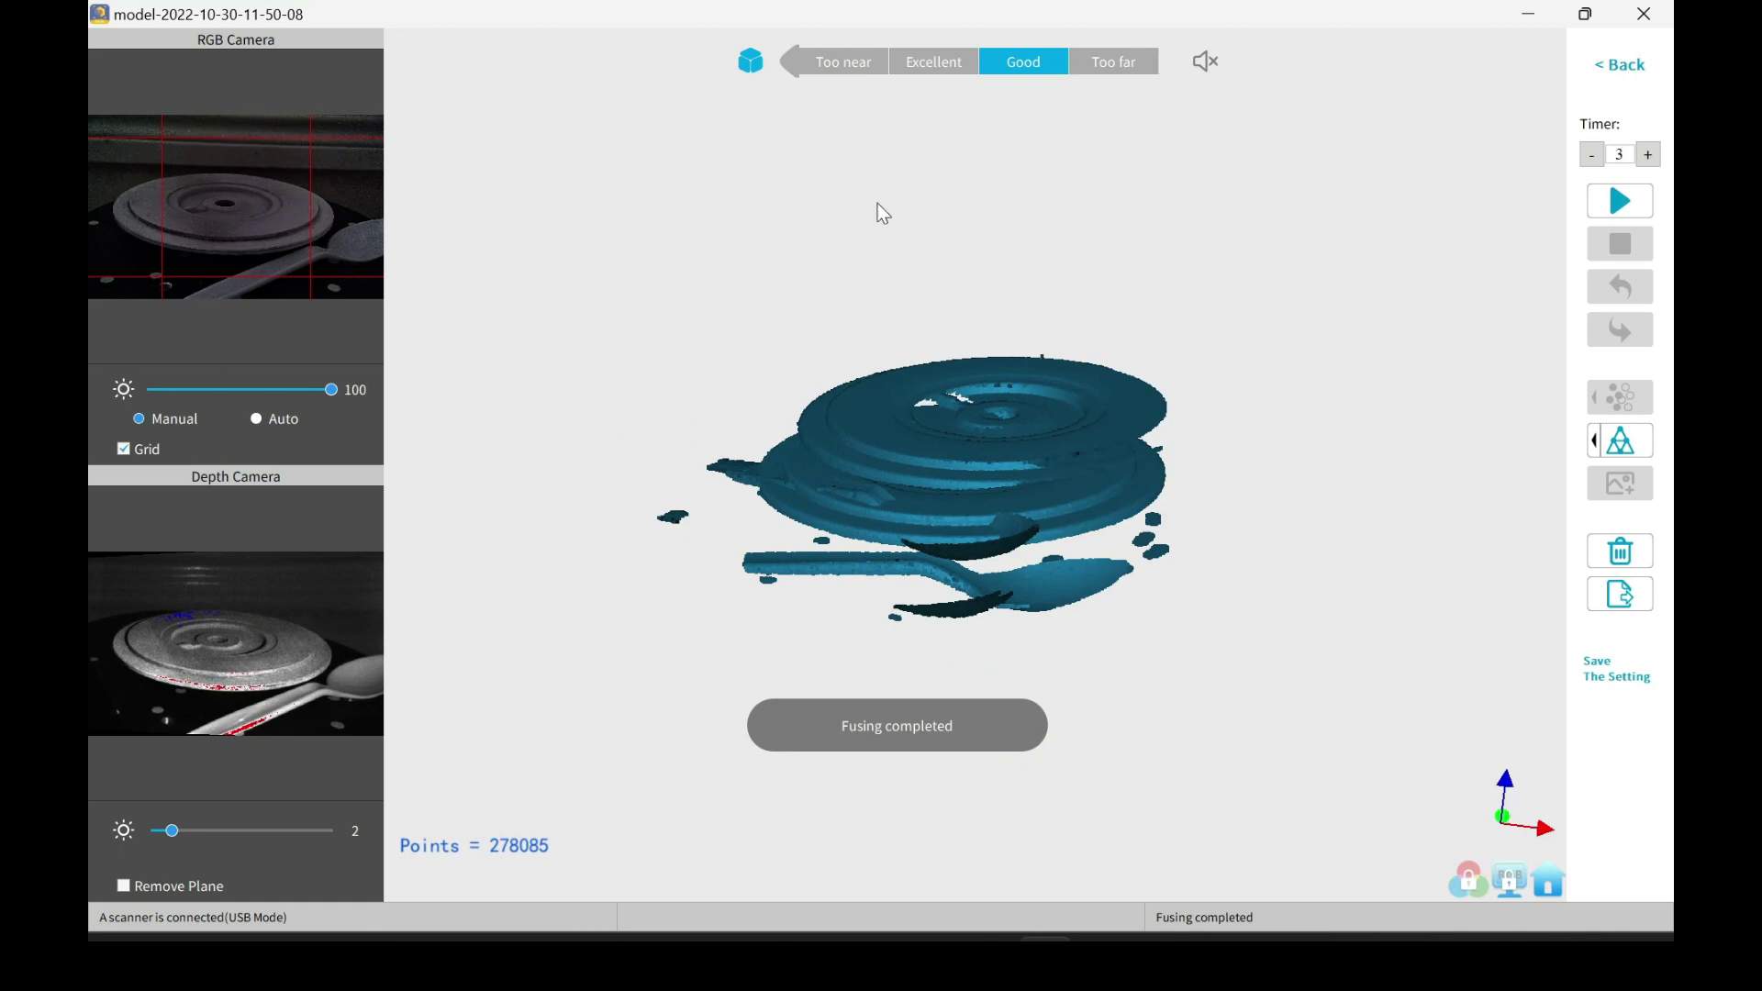
Step: Inspect the newly fused disc and spoon from other angles and discard this scan
drag(989, 266, 778, 618)
drag(1098, 670, 1226, 740)
click(1622, 556)
click(934, 521)
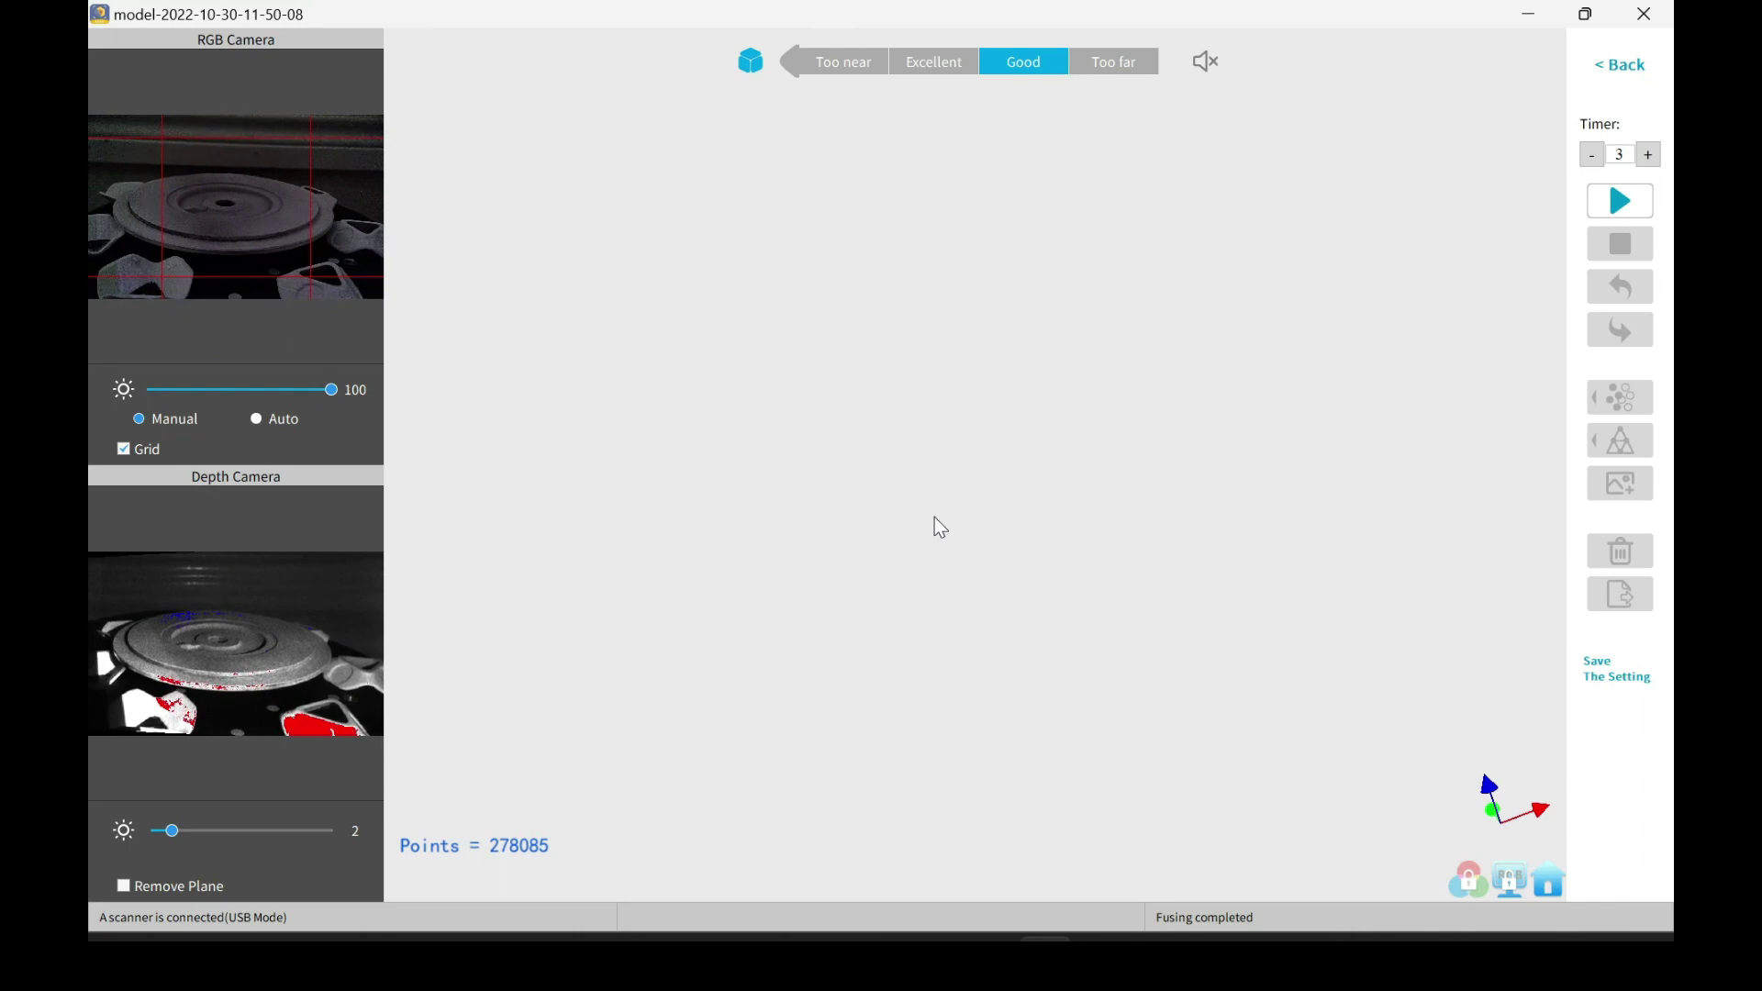
Step: Scan the disc with several bent pieces arranged around it, pause and complete the capture, and fuse its point cloud
click(1623, 187)
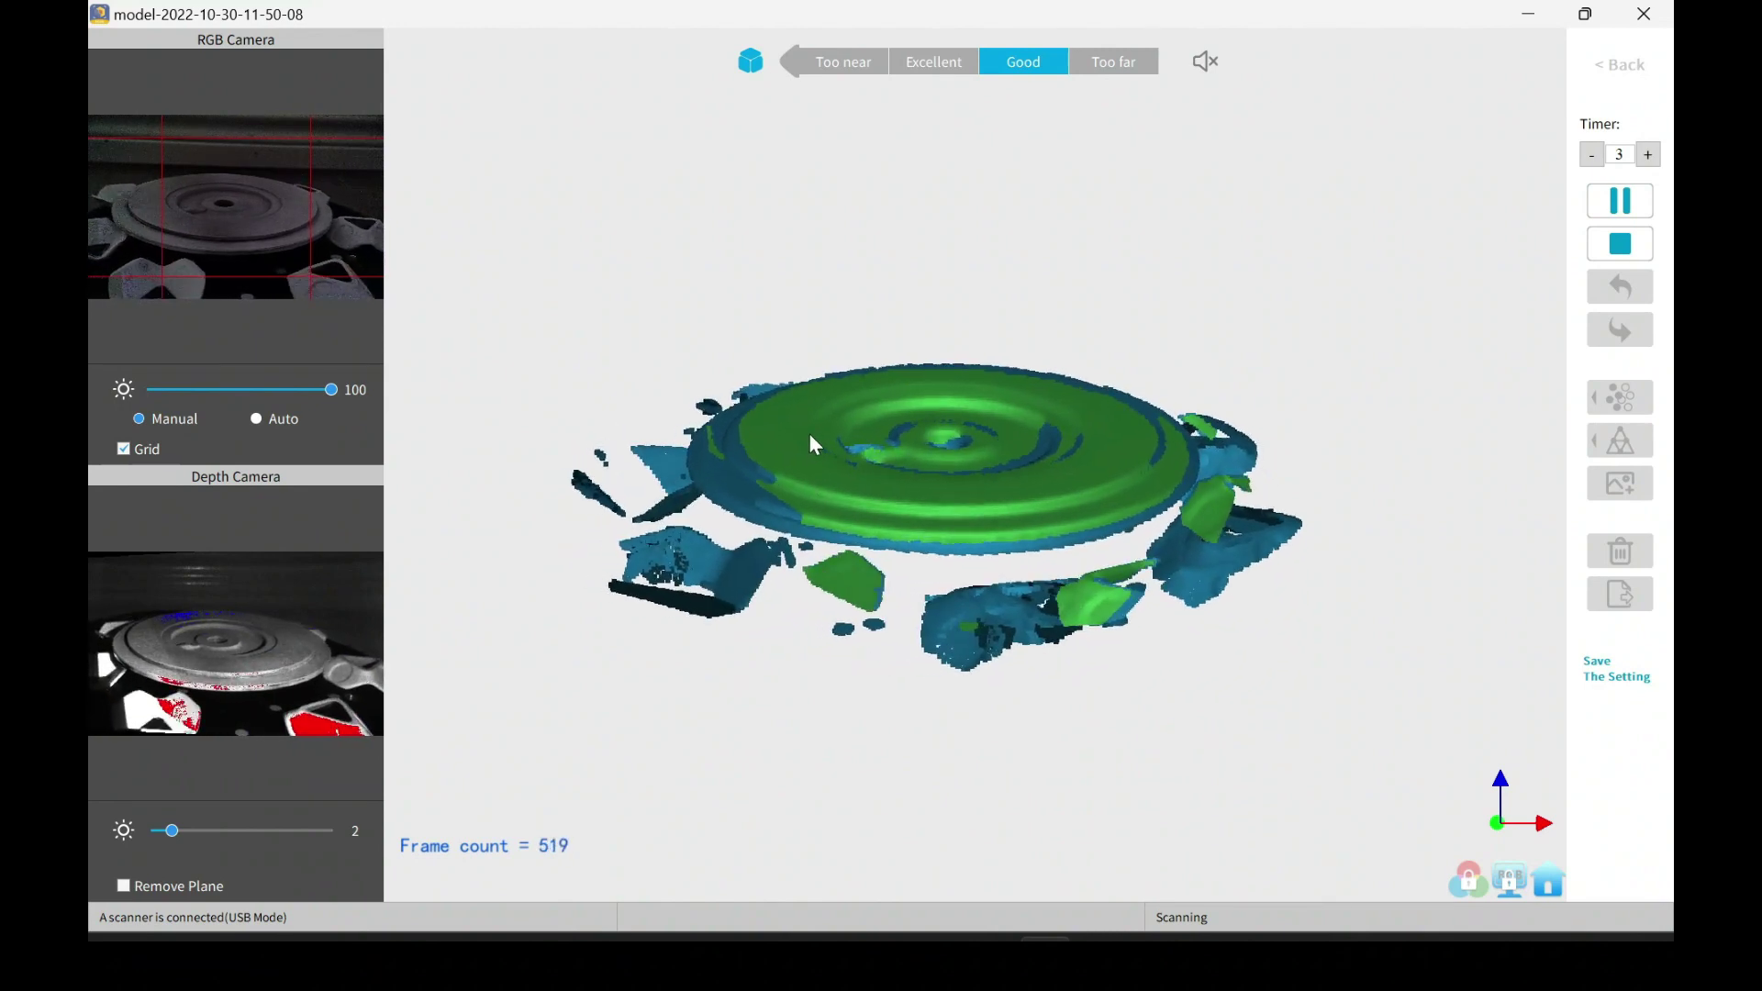
key(space)
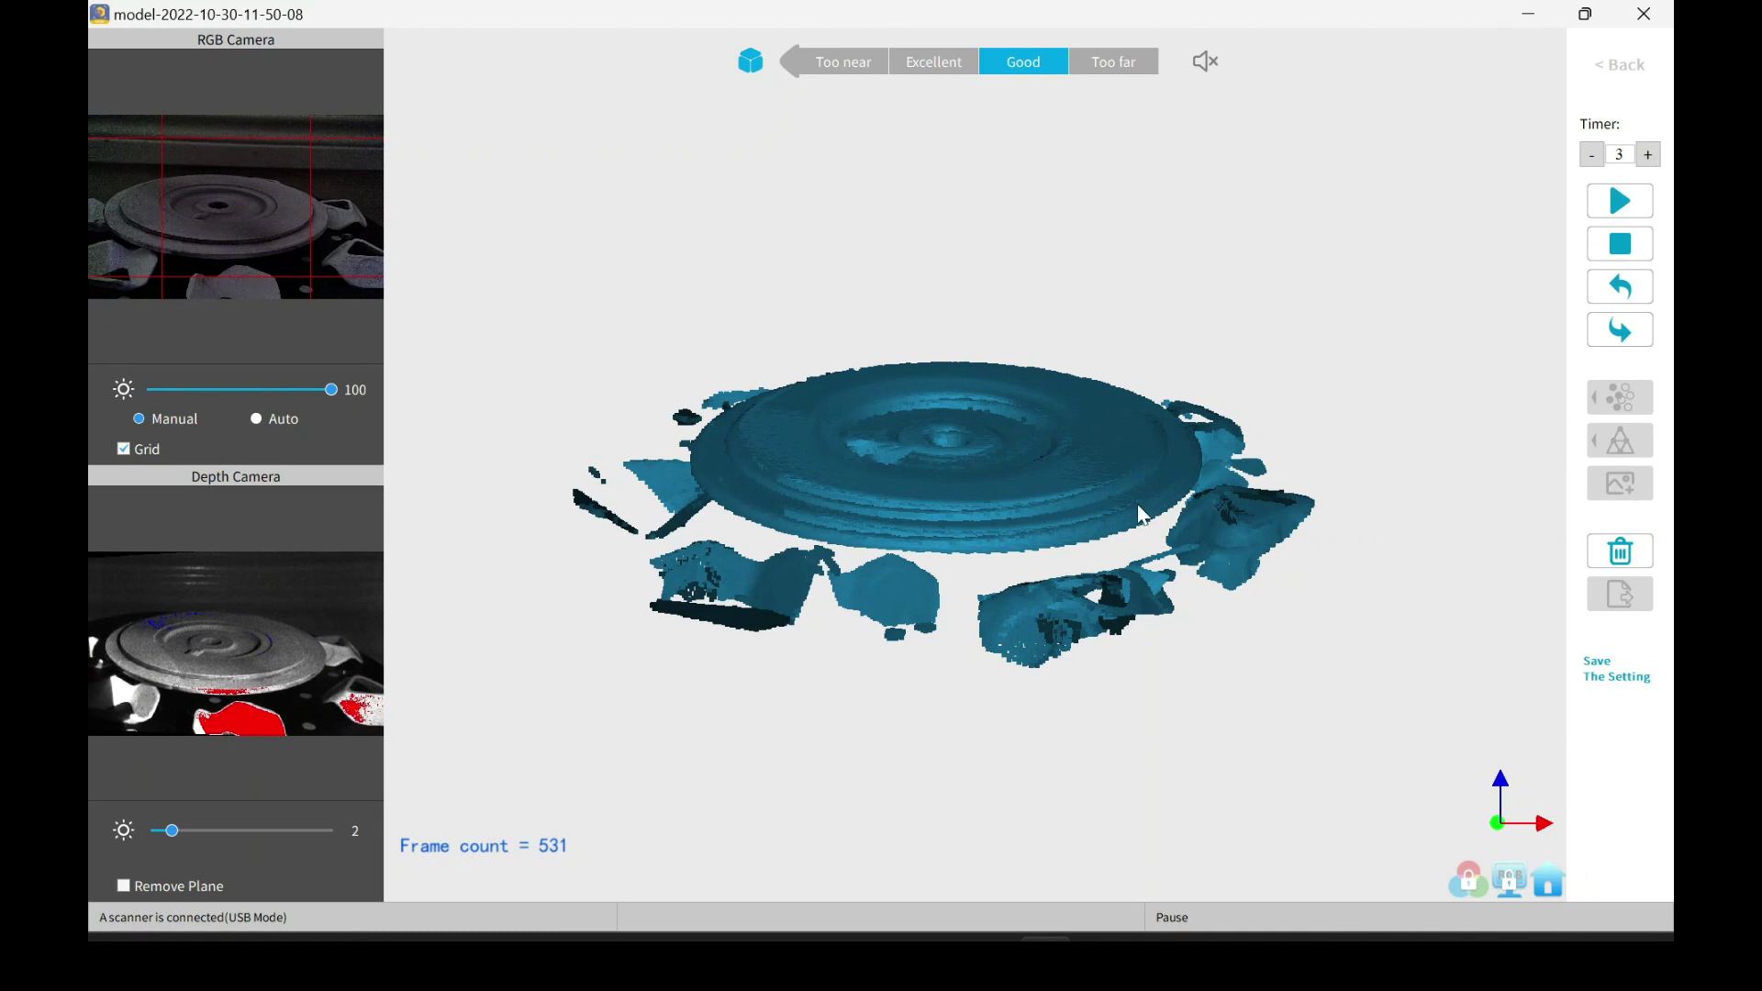
drag(1121, 446, 1330, 432)
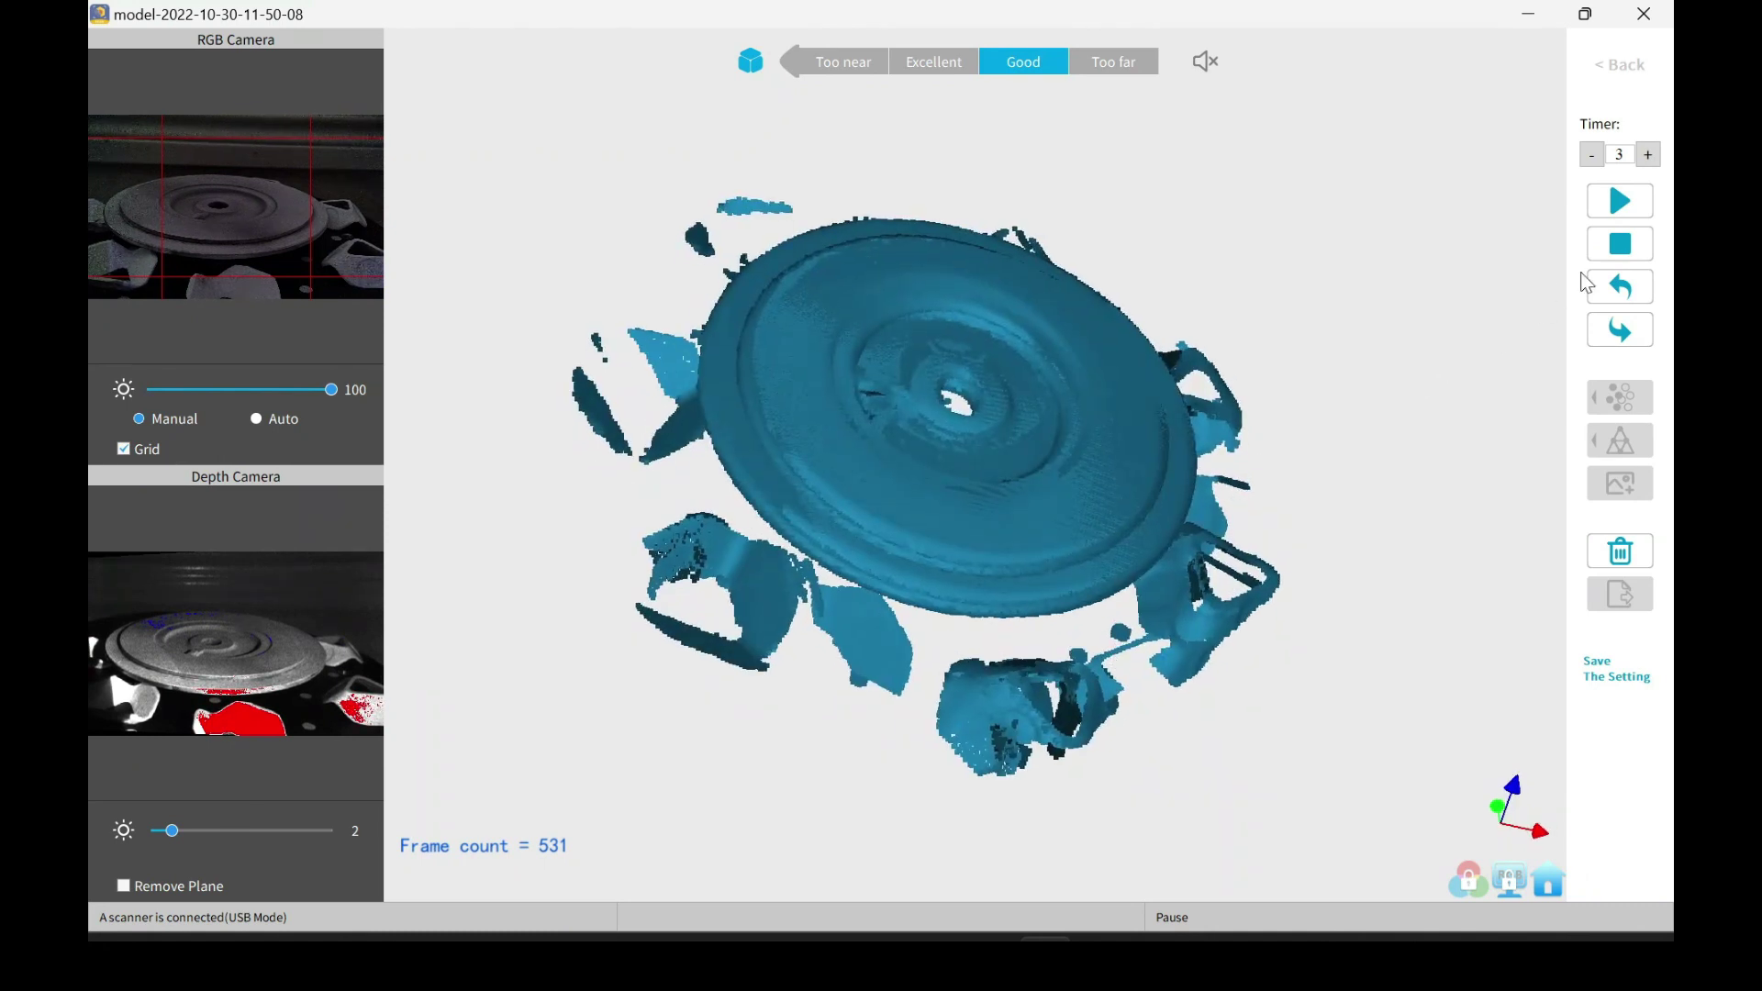
click(1619, 244)
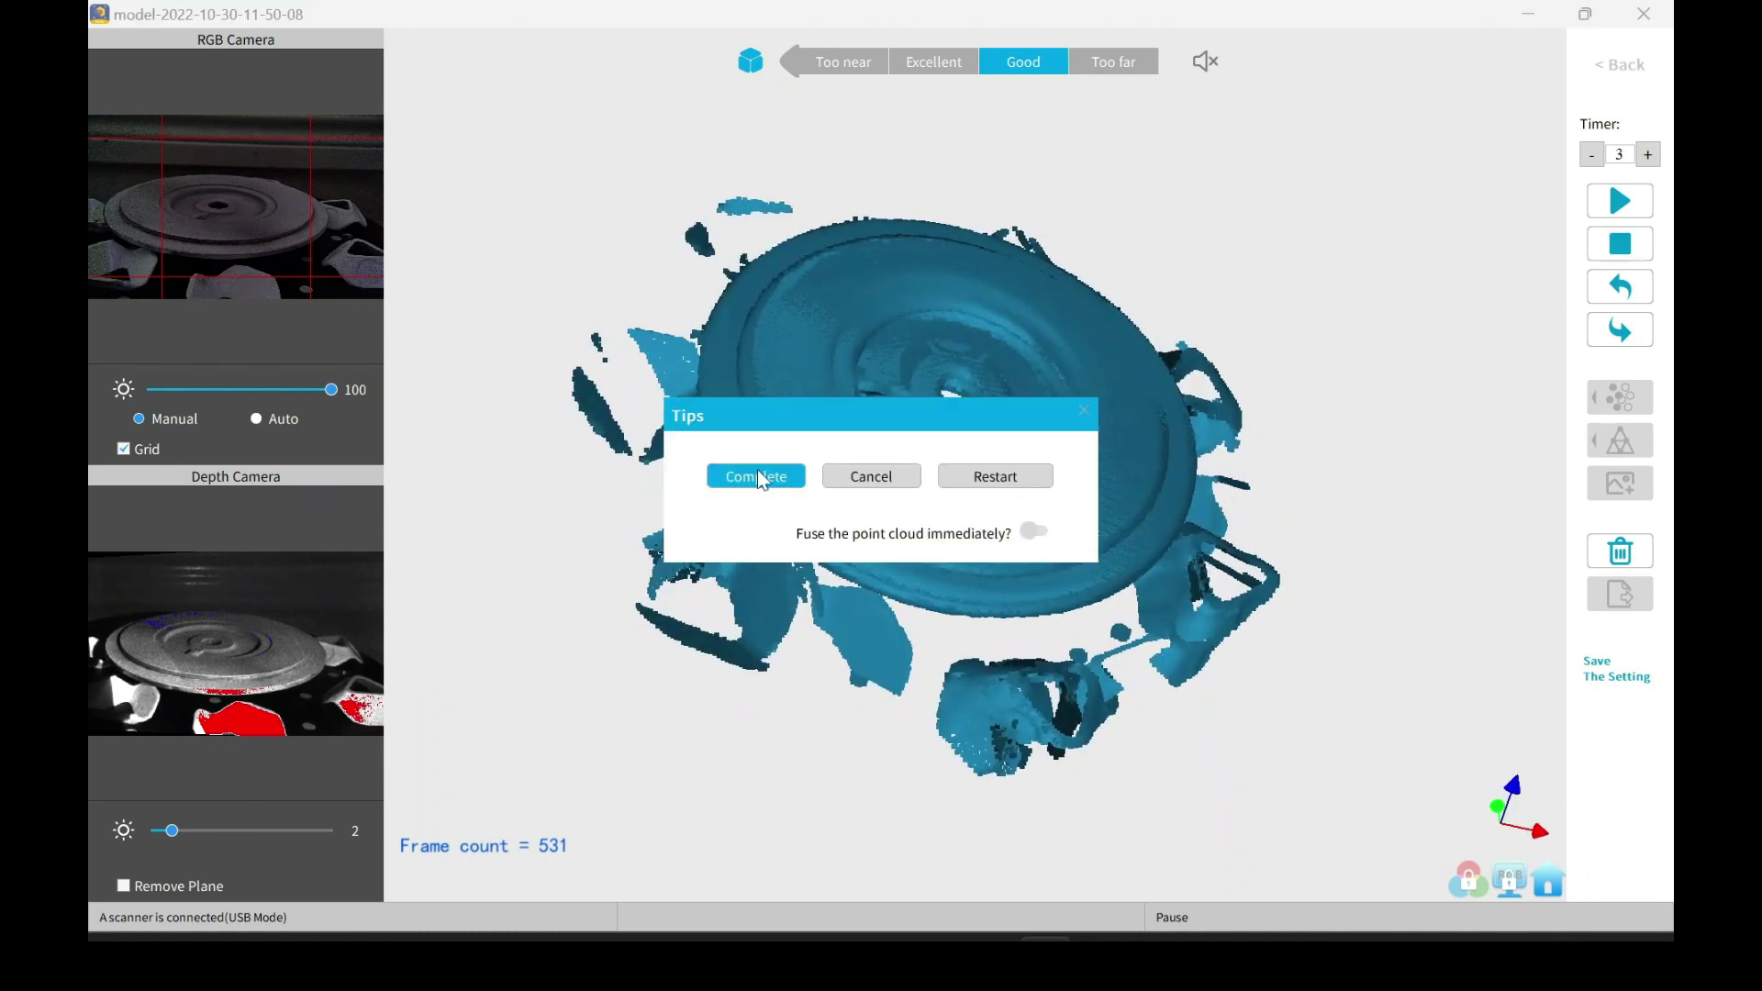
click(758, 476)
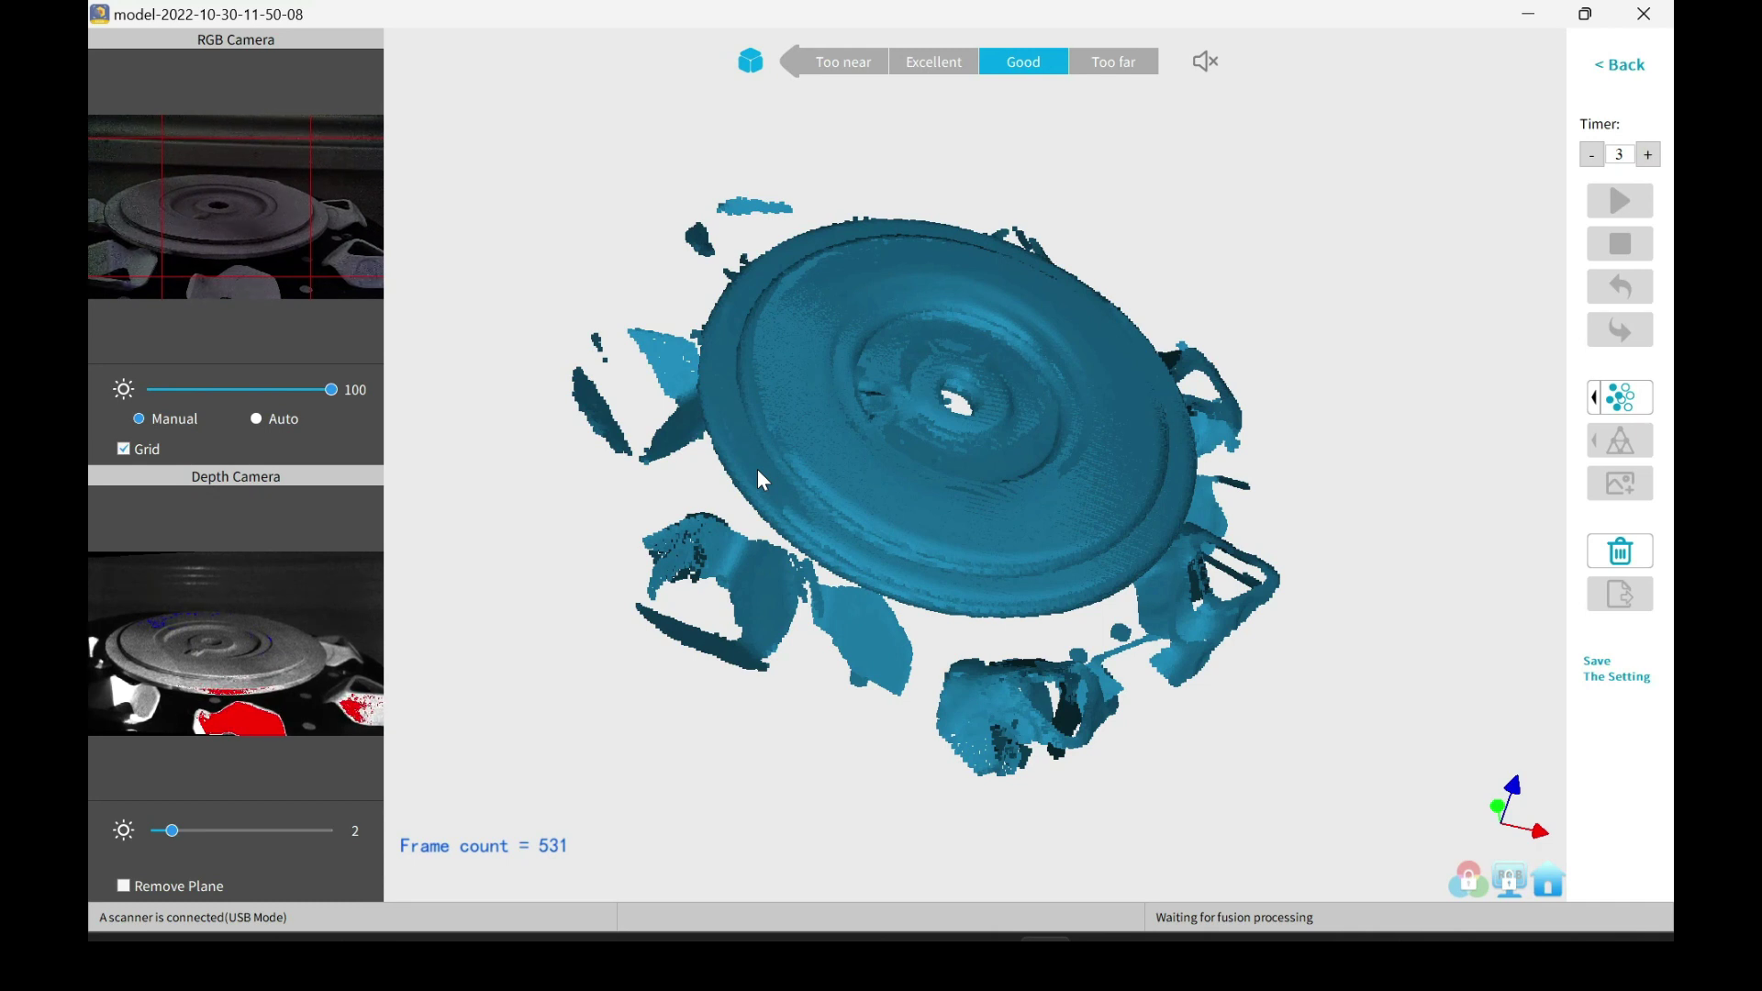
click(1622, 397)
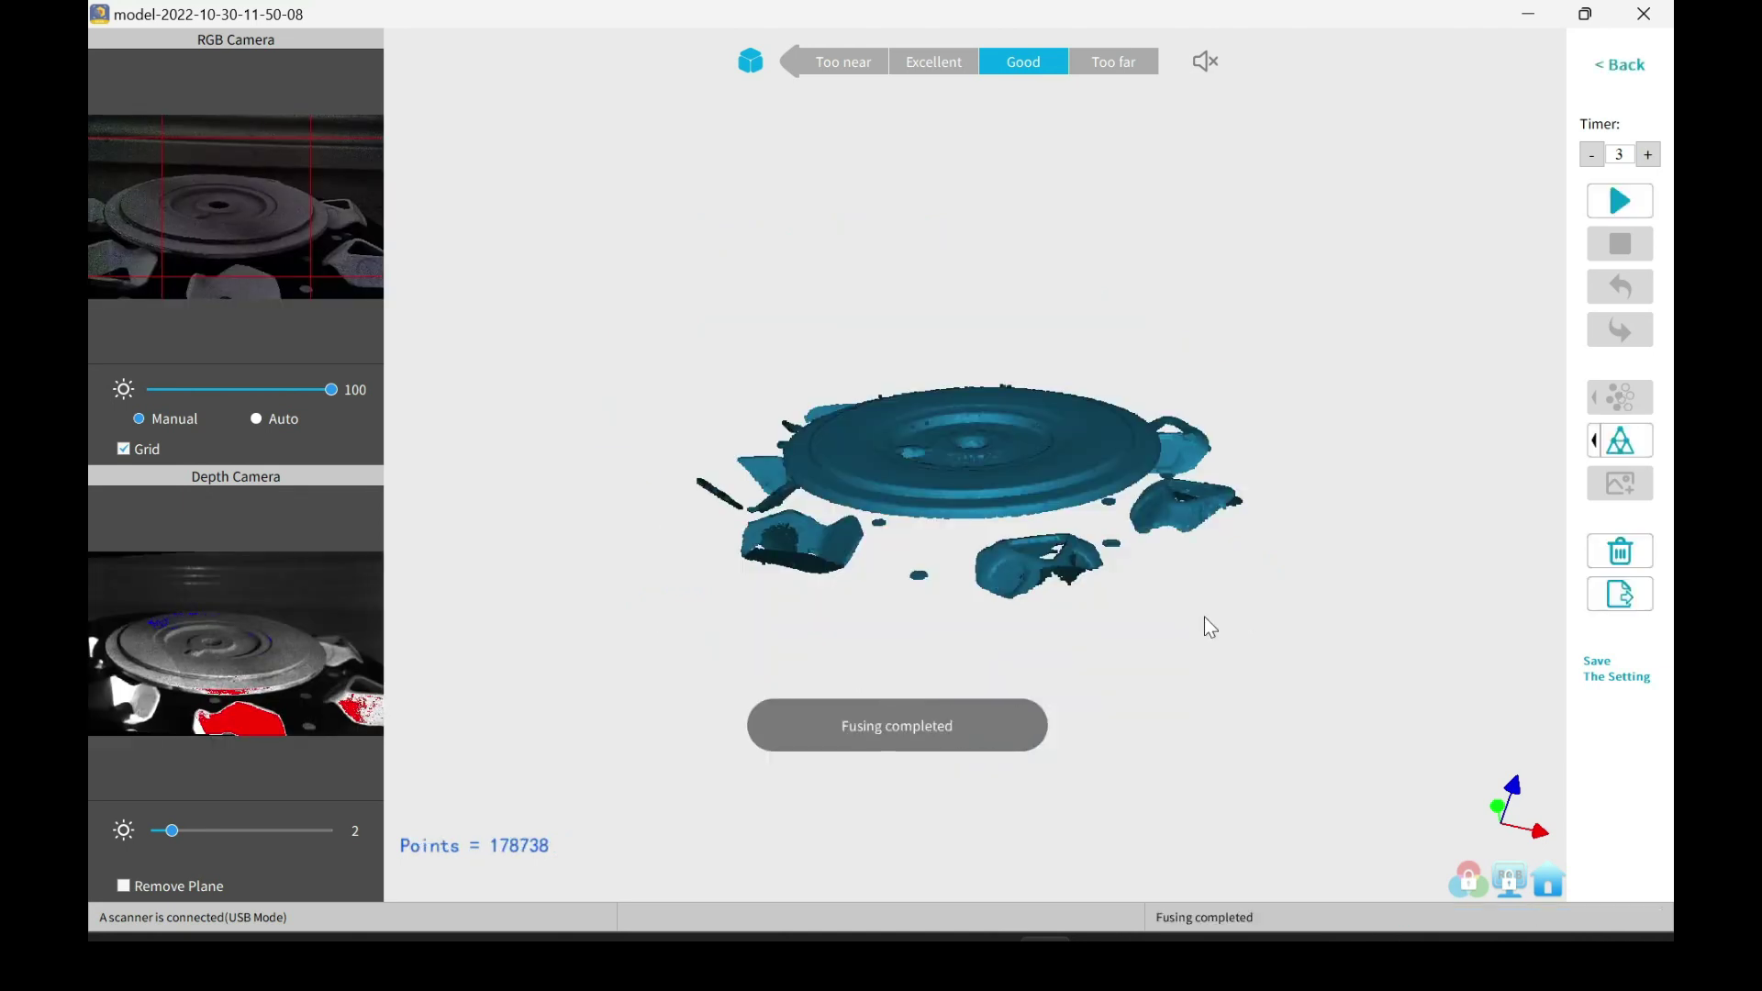
Step: Inspect the fused disc with its surrounding pieces, check the mesh settings and generate the mesh
drag(774, 443, 804, 618)
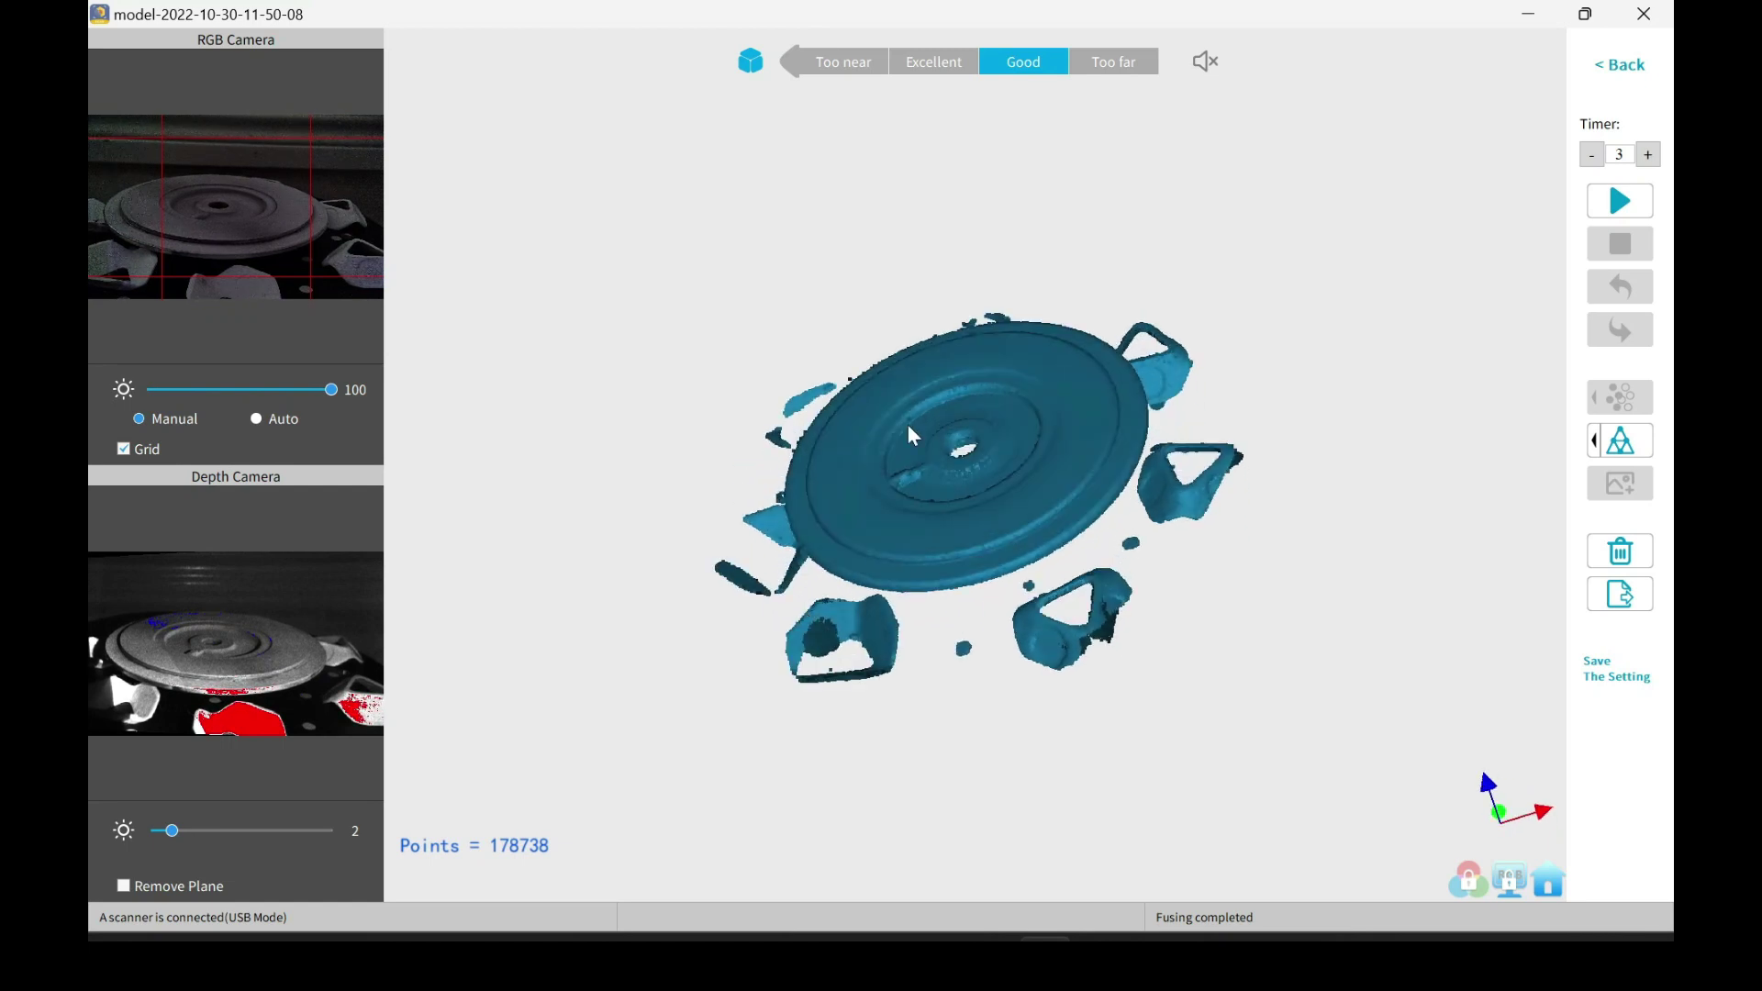
drag(911, 435, 1121, 670)
drag(928, 537, 1027, 692)
drag(1147, 684, 928, 674)
drag(1173, 645, 965, 649)
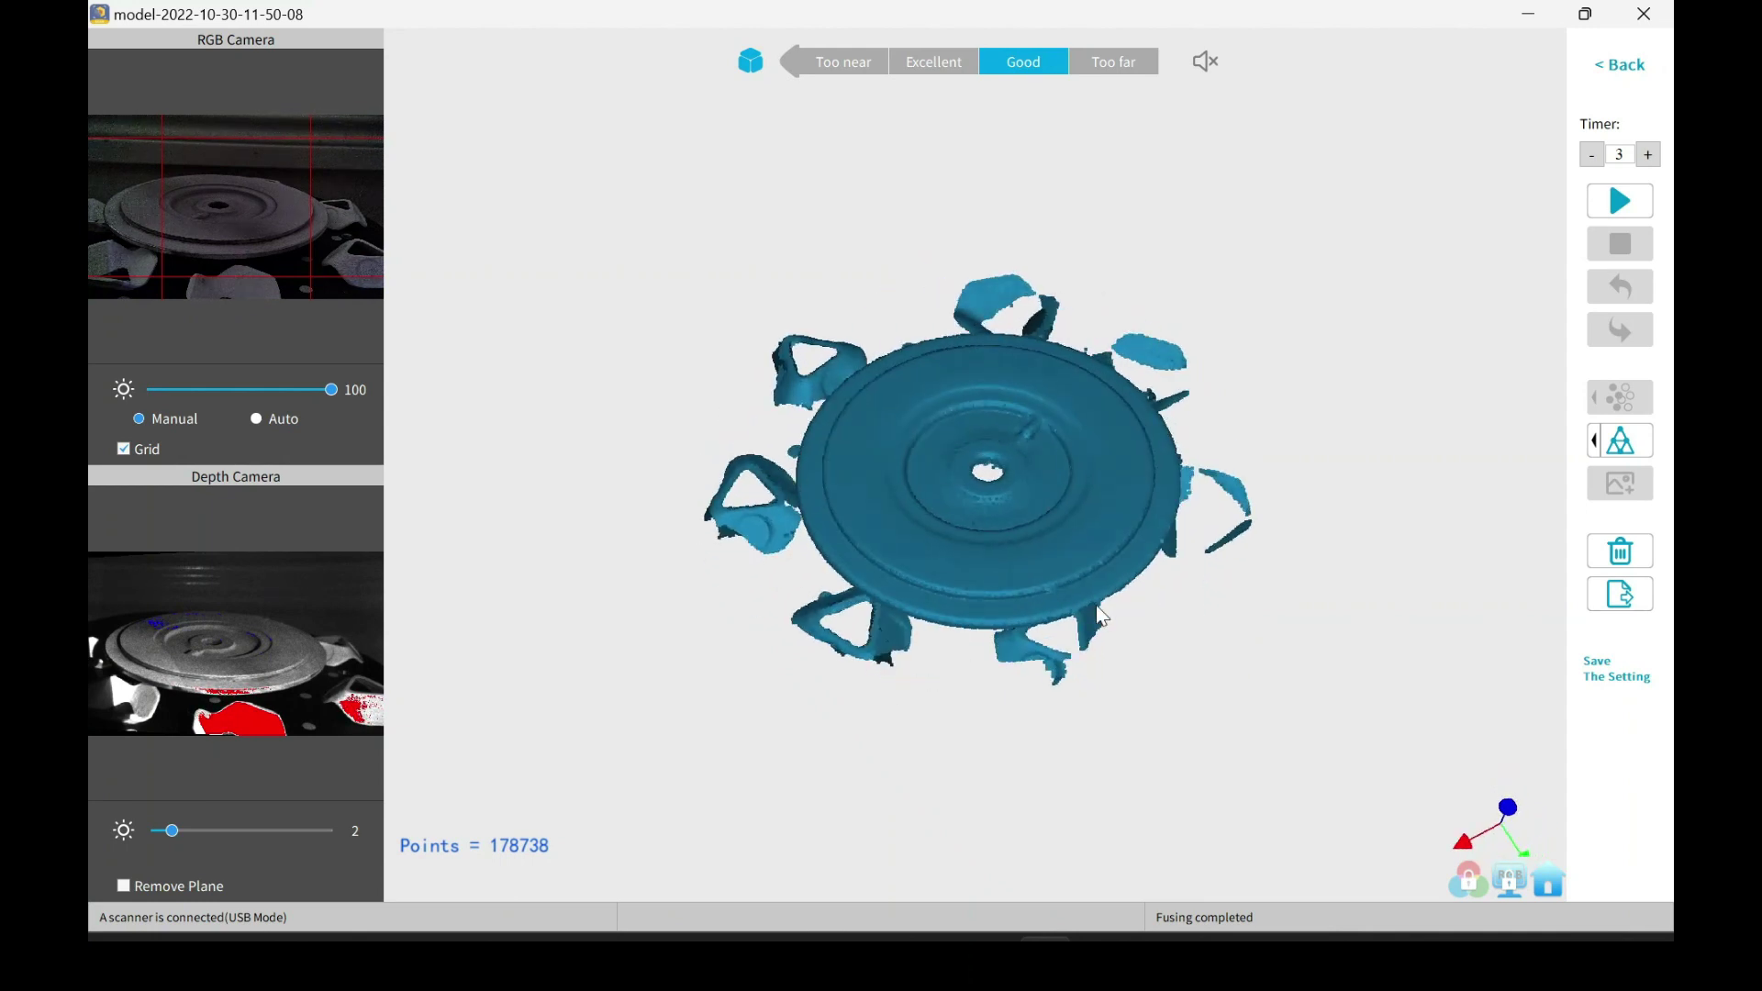
drag(1101, 616, 1005, 608)
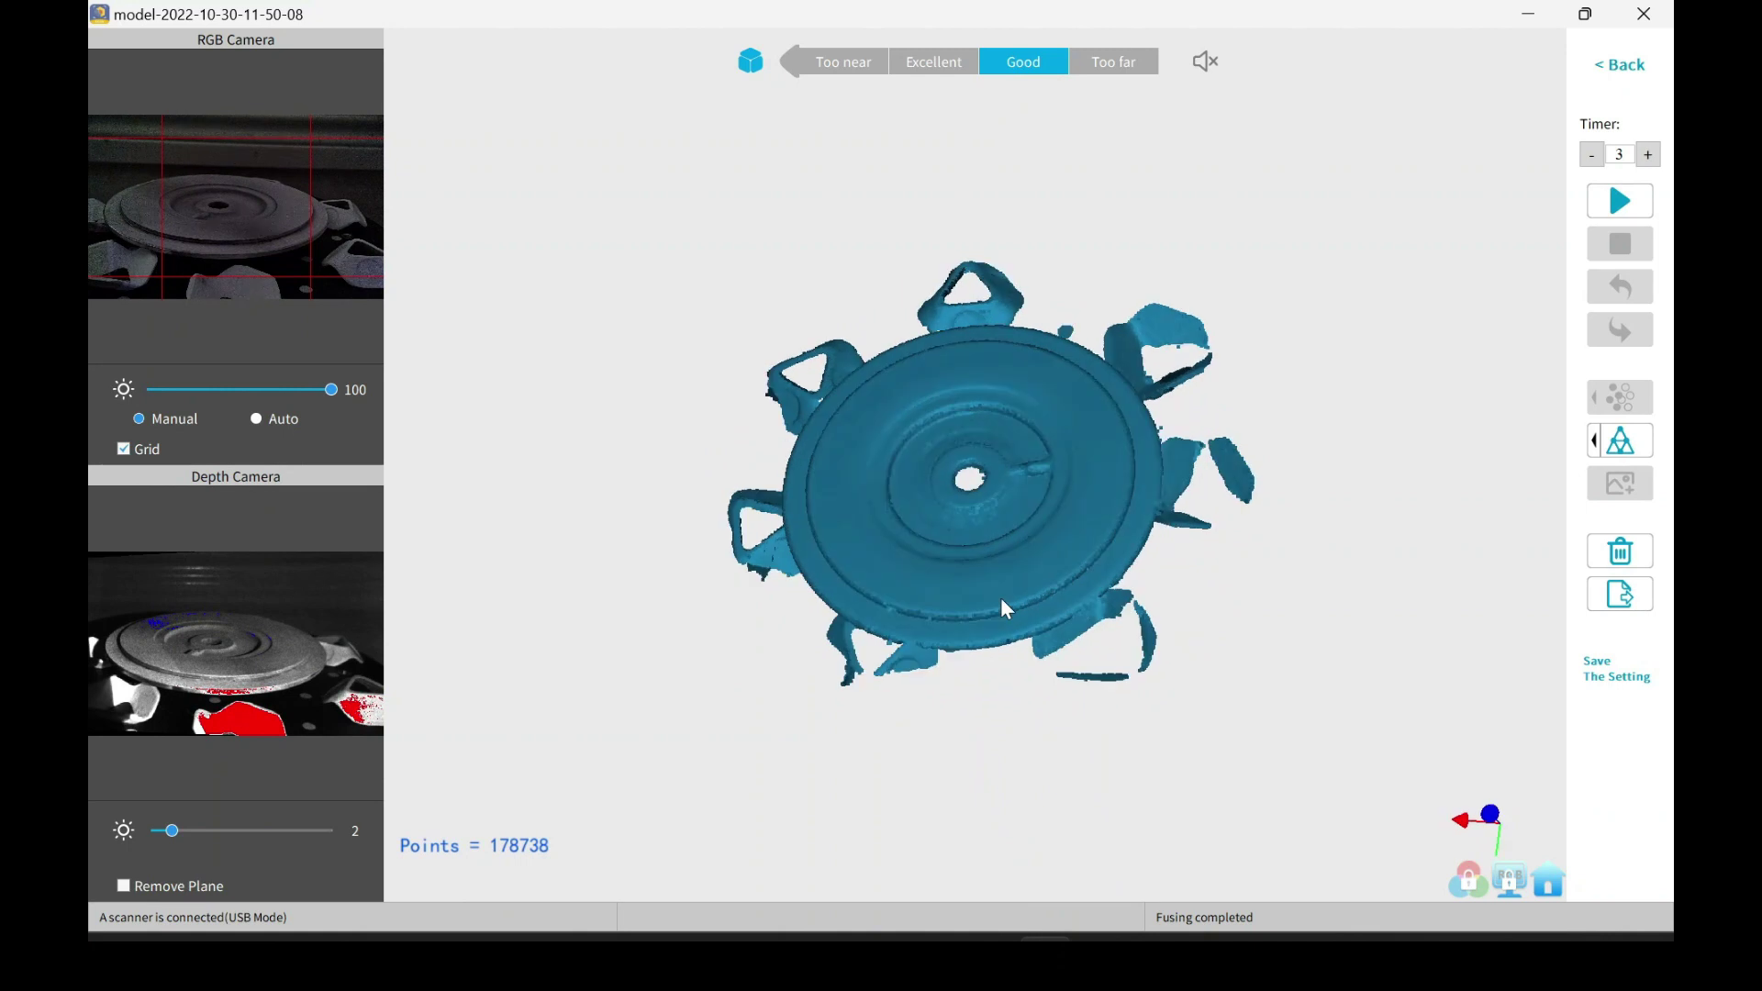
click(1591, 445)
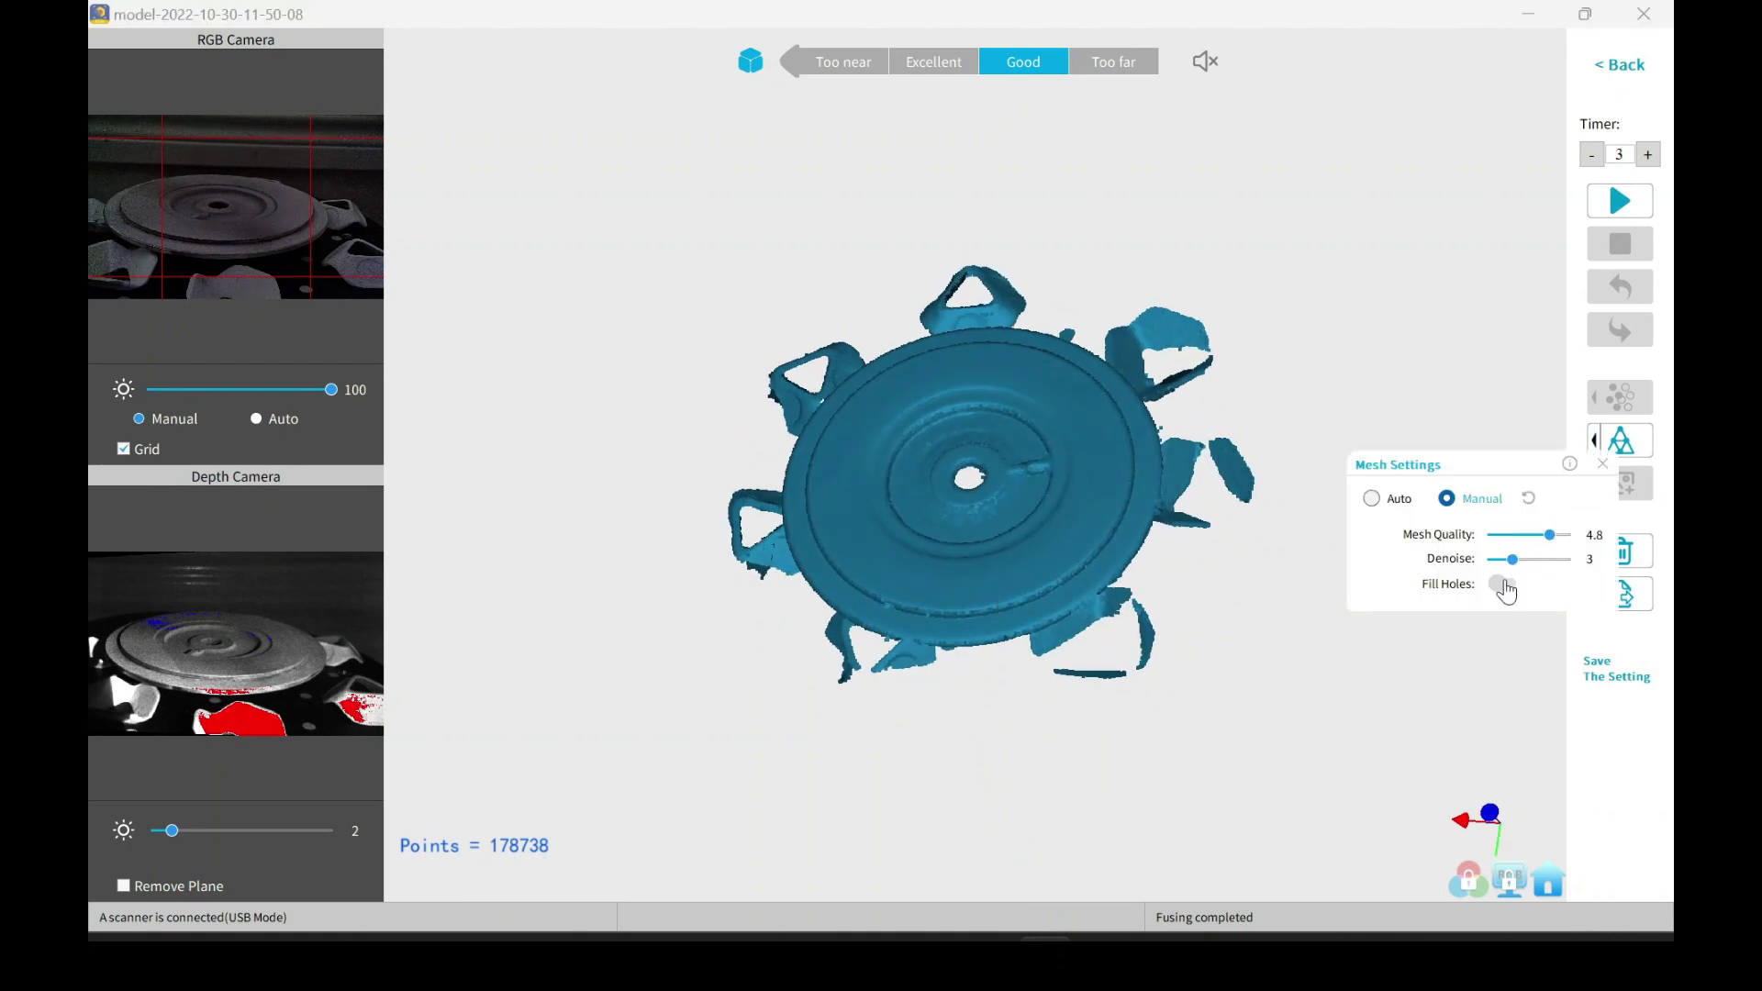
click(1602, 464)
click(1619, 444)
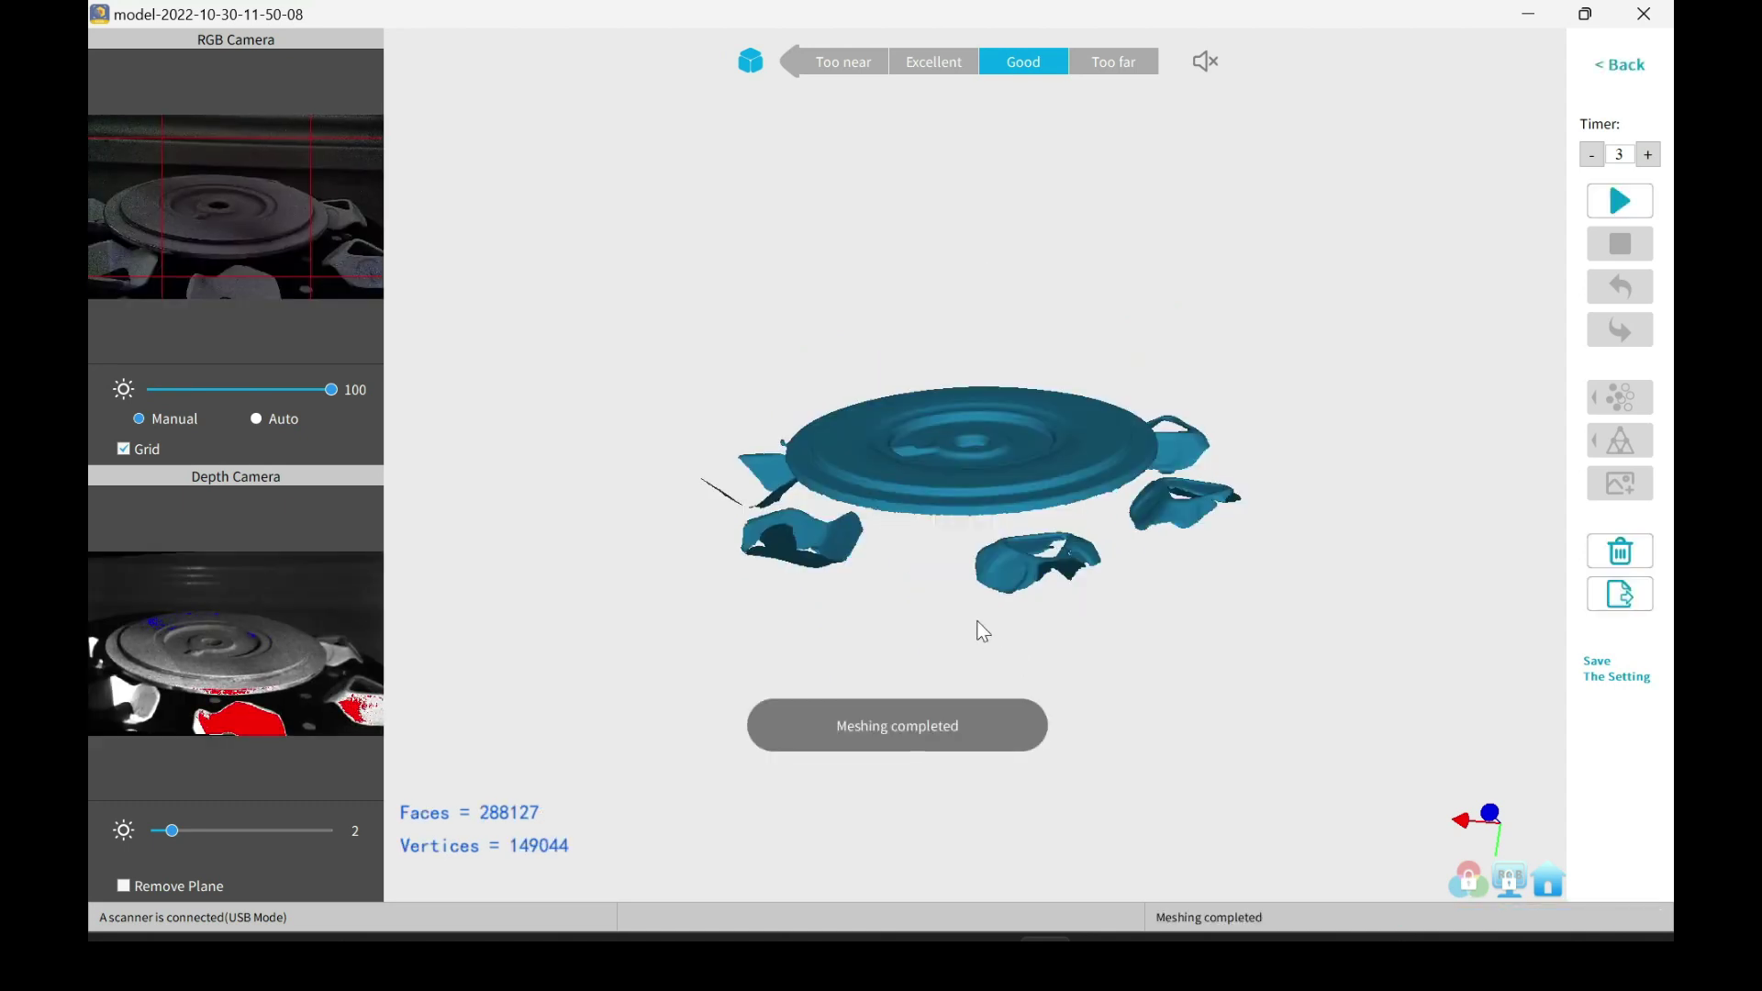
drag(979, 624, 1054, 837)
drag(936, 586, 1175, 748)
drag(1006, 607, 711, 364)
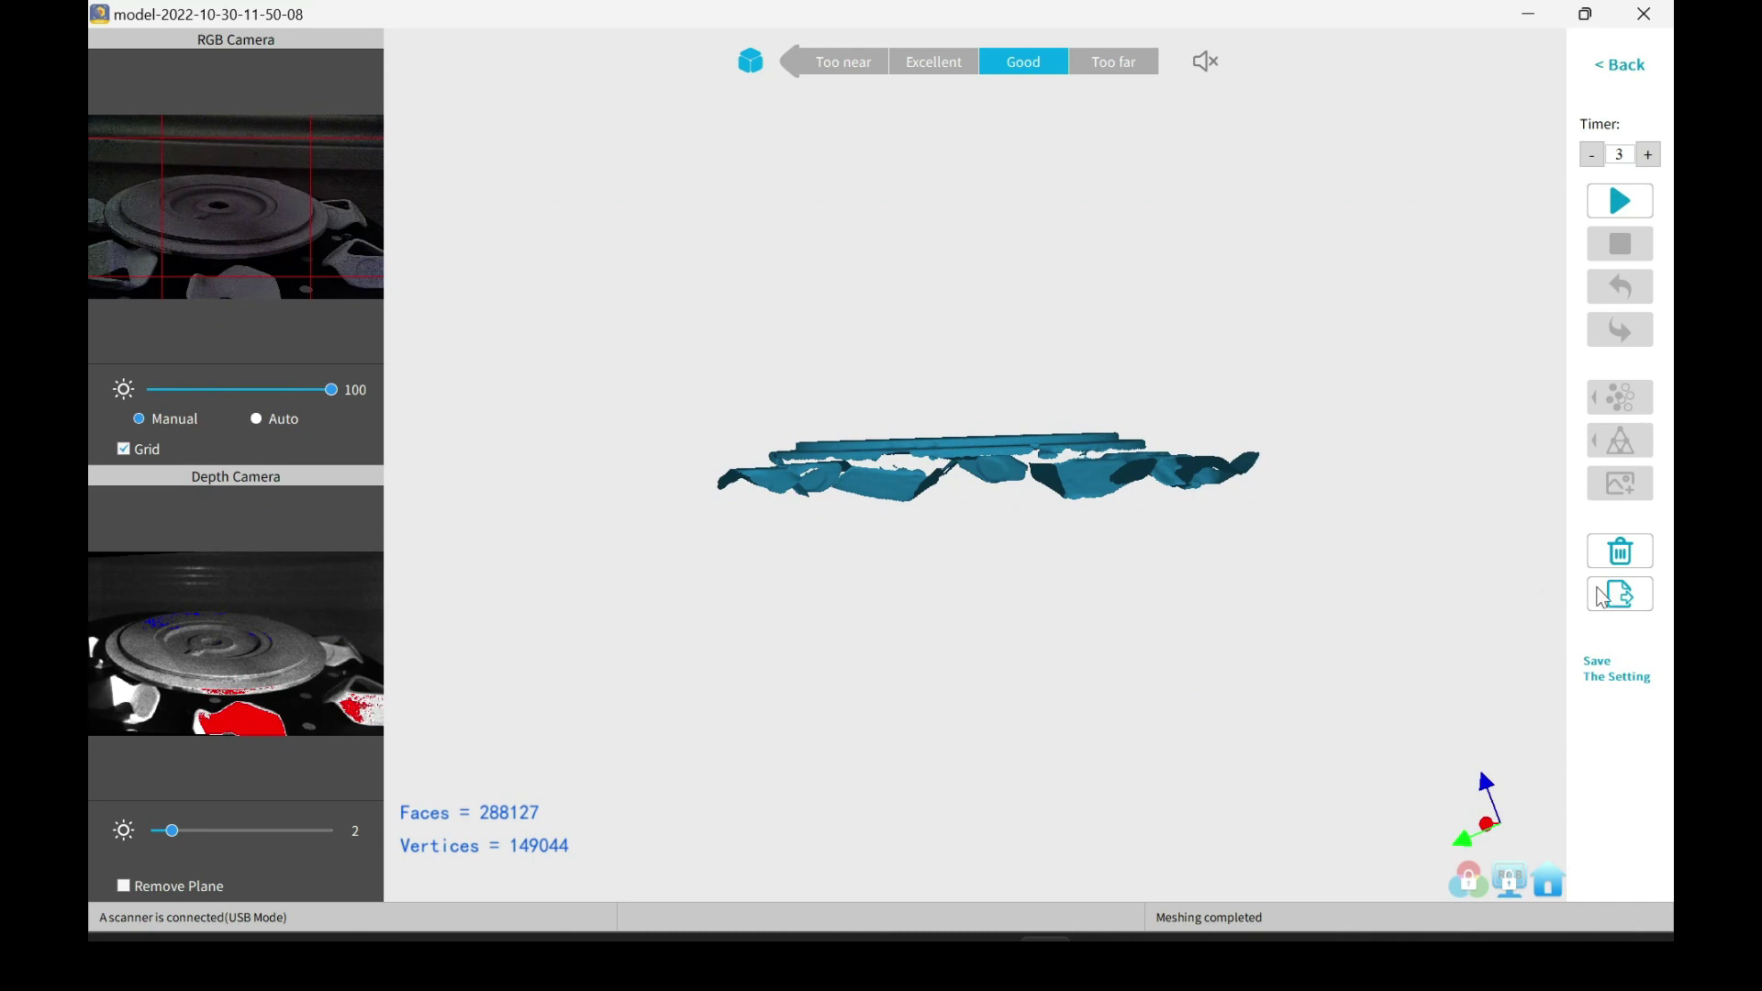
click(1601, 597)
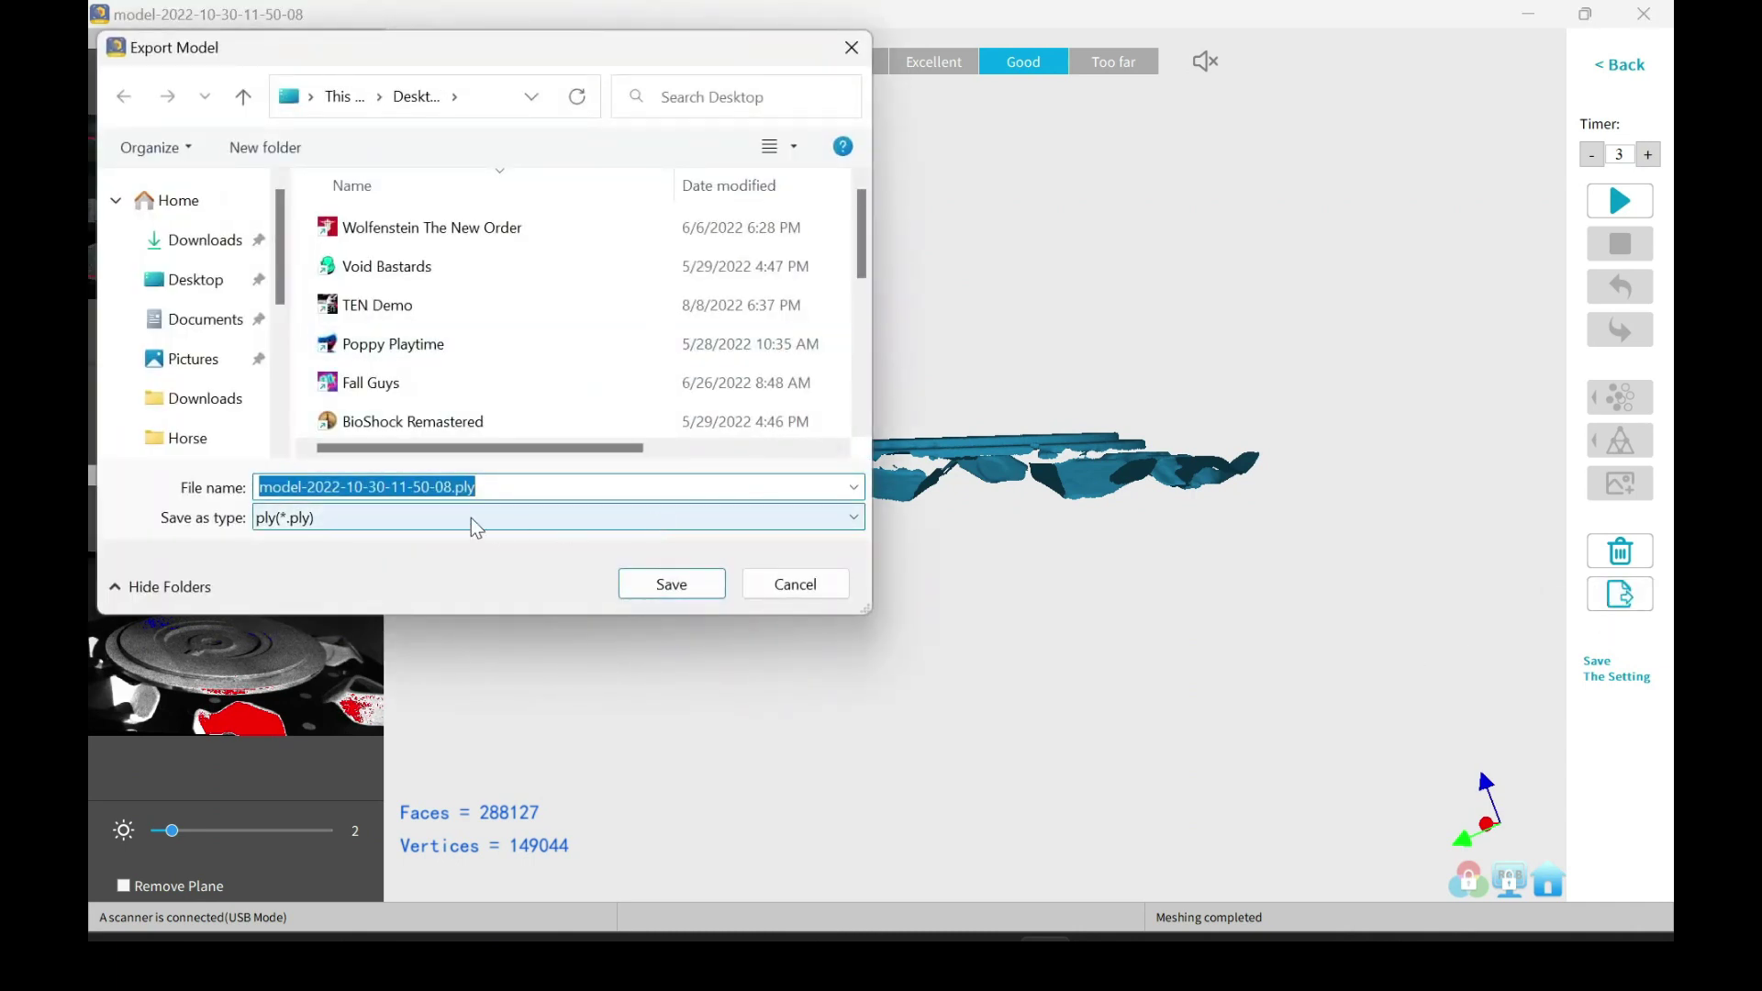
click(668, 584)
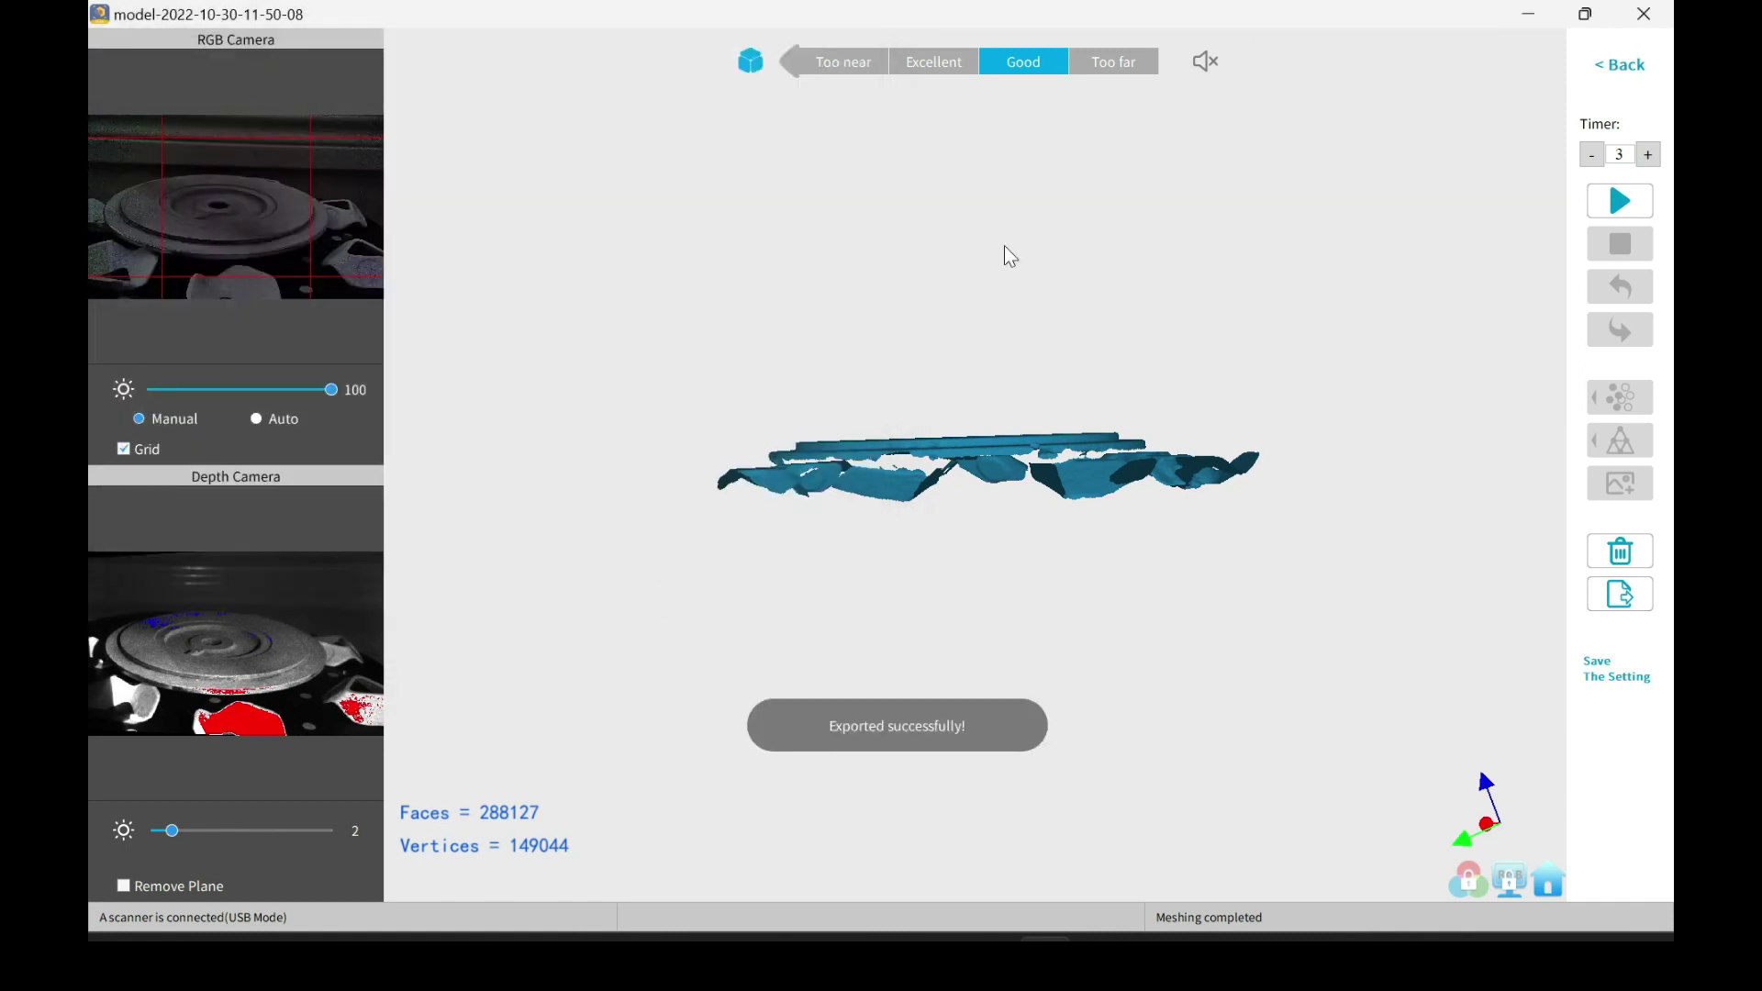
Step: Switch to Revo Studio and clip the mesh along a horizontal plane just beneath the disc, keeping the side with the disc
click(1529, 22)
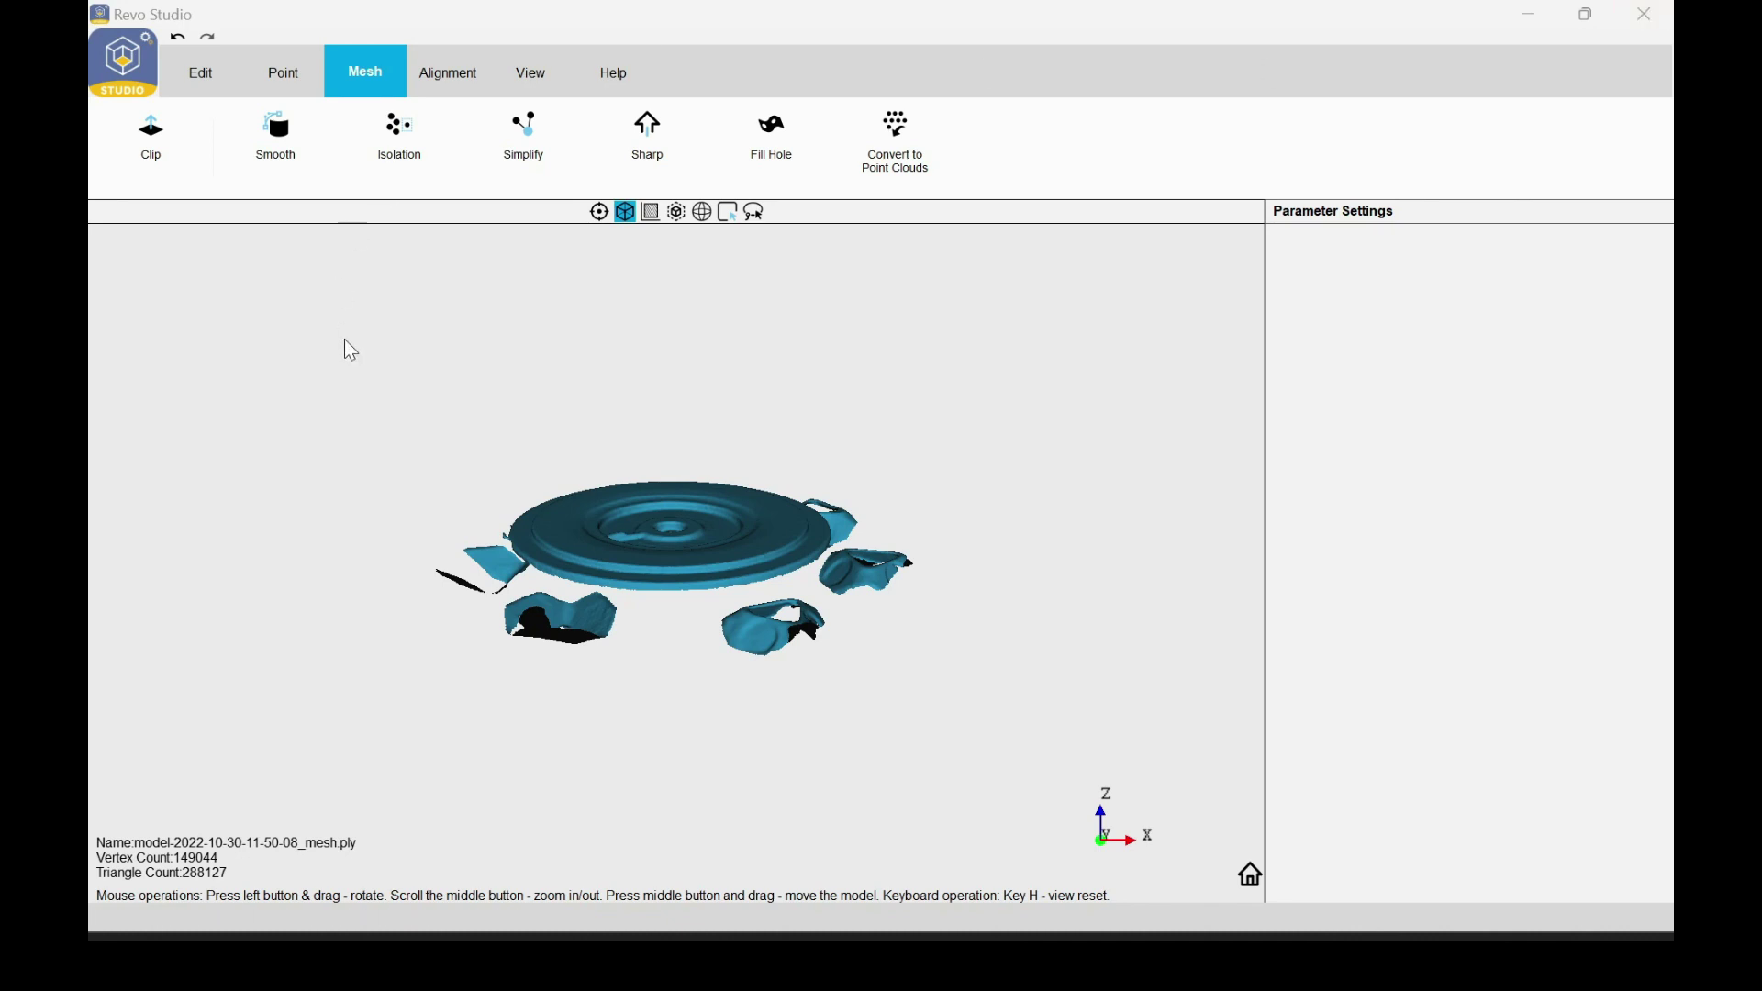
drag(651, 661, 669, 631)
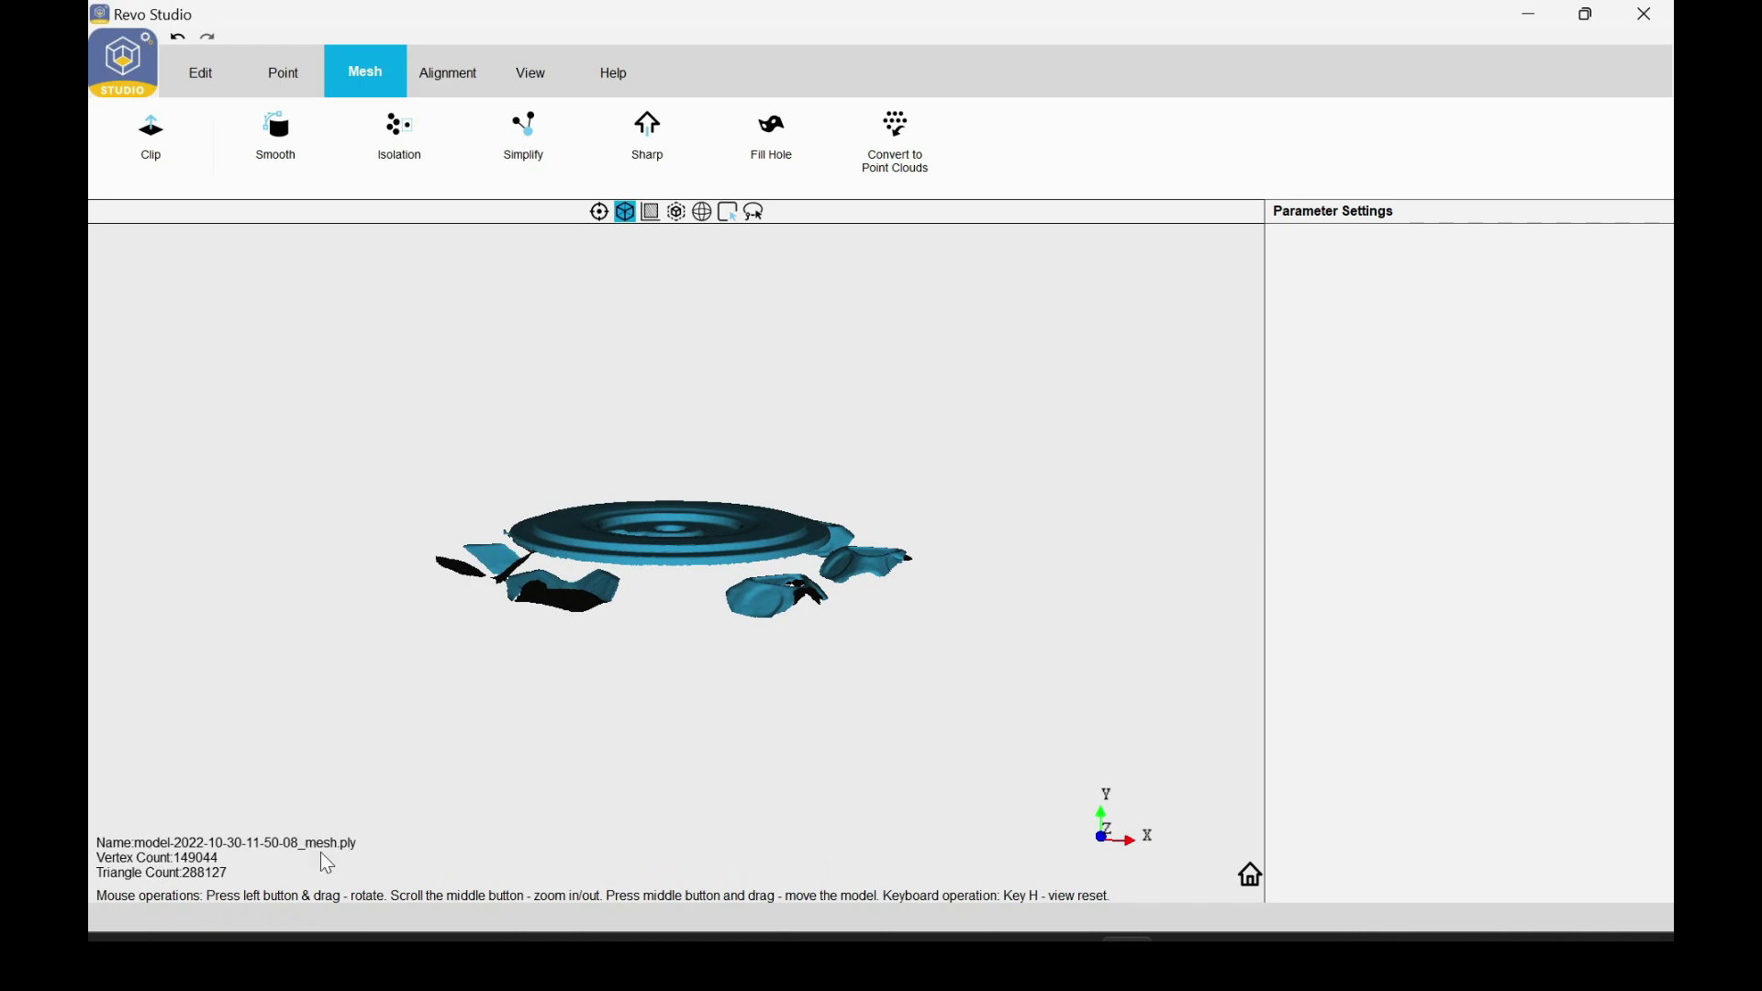
drag(562, 675, 678, 642)
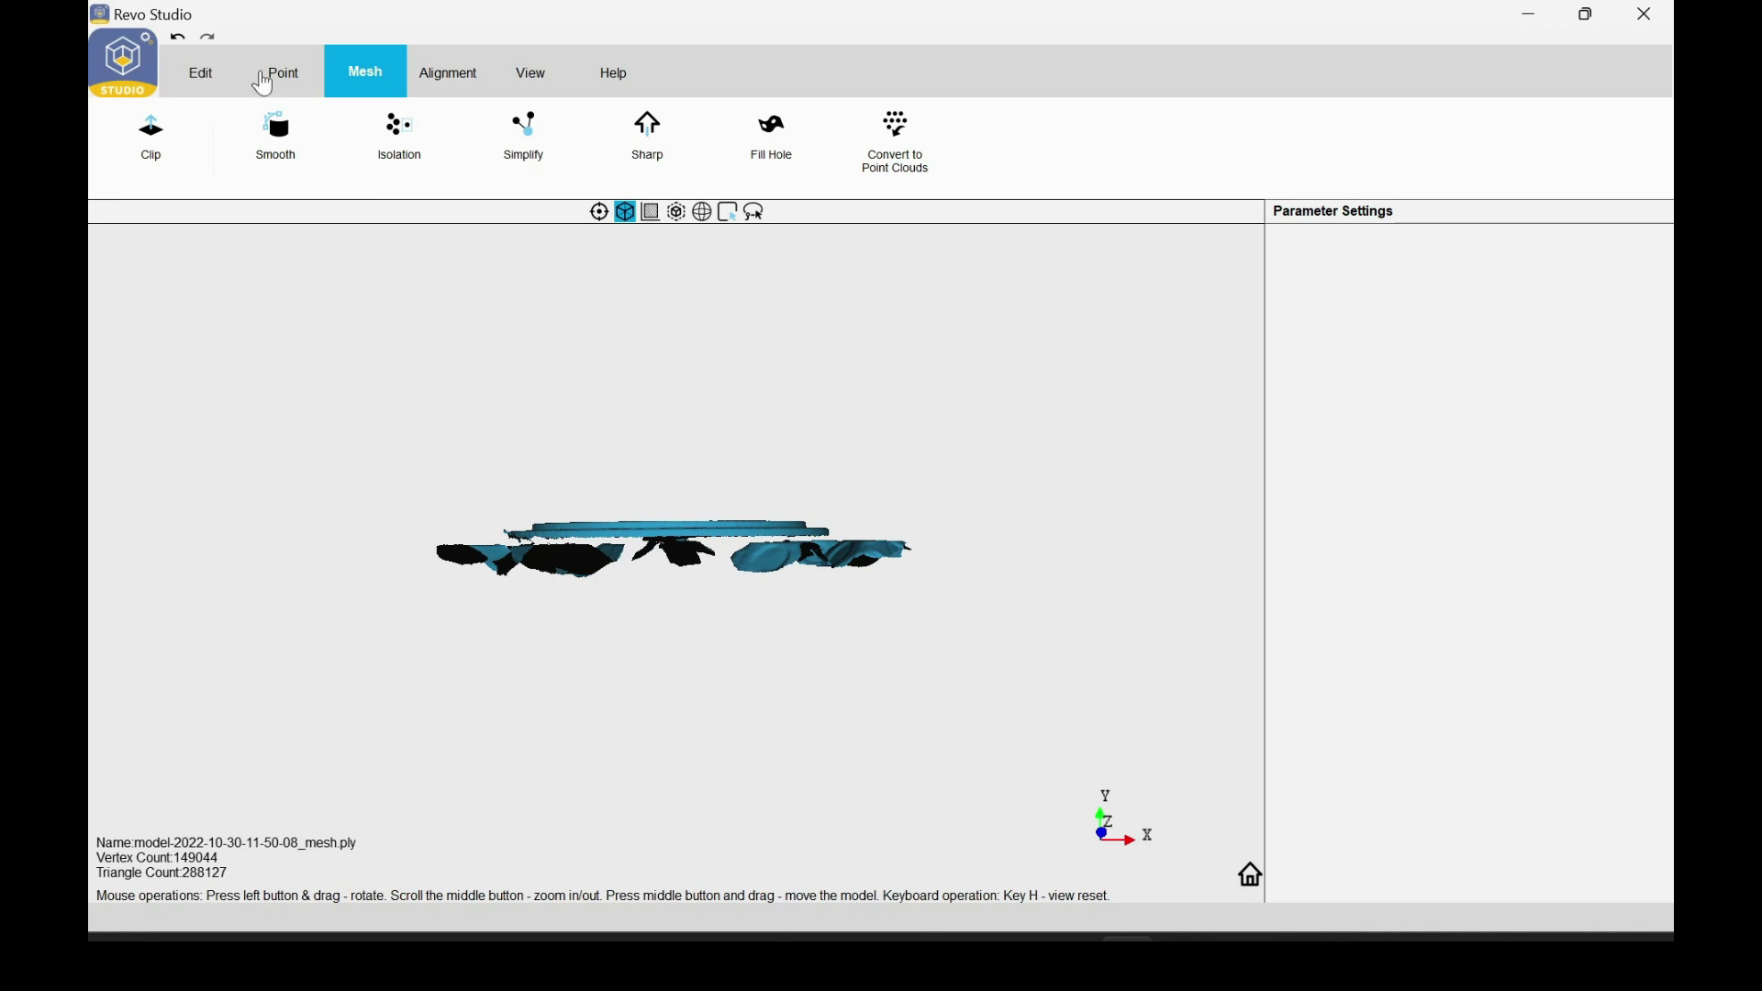
click(175, 138)
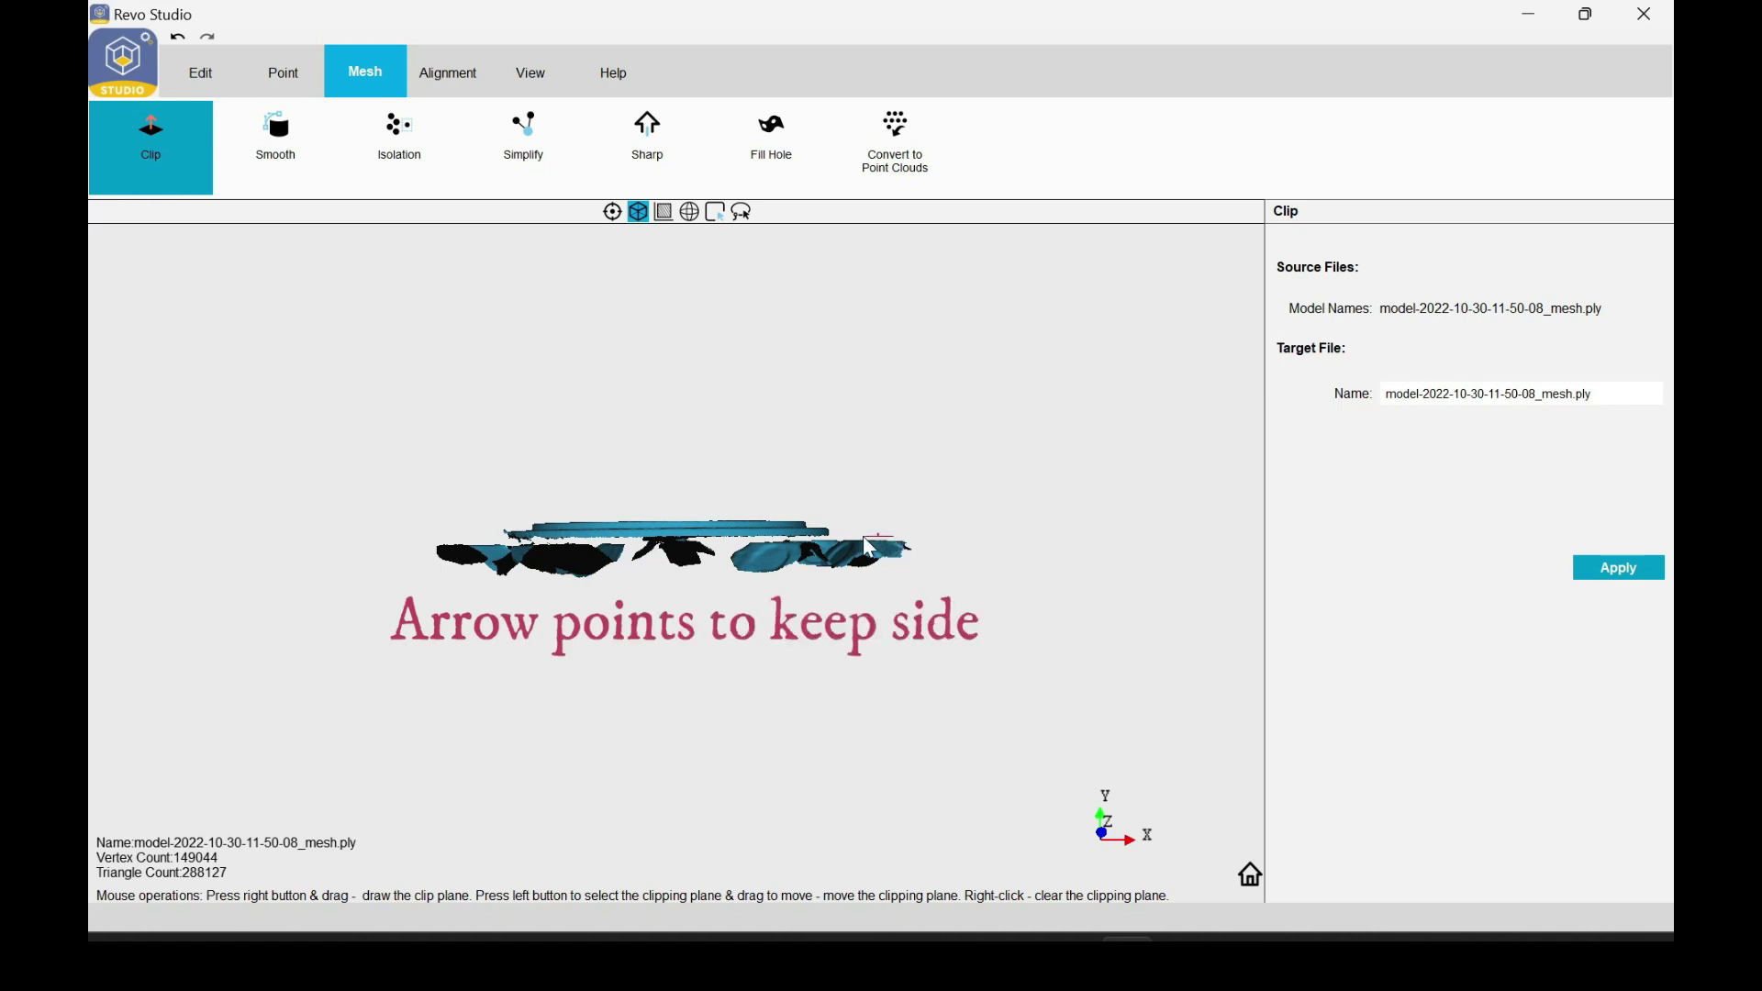
right_drag(741, 541, 374, 541)
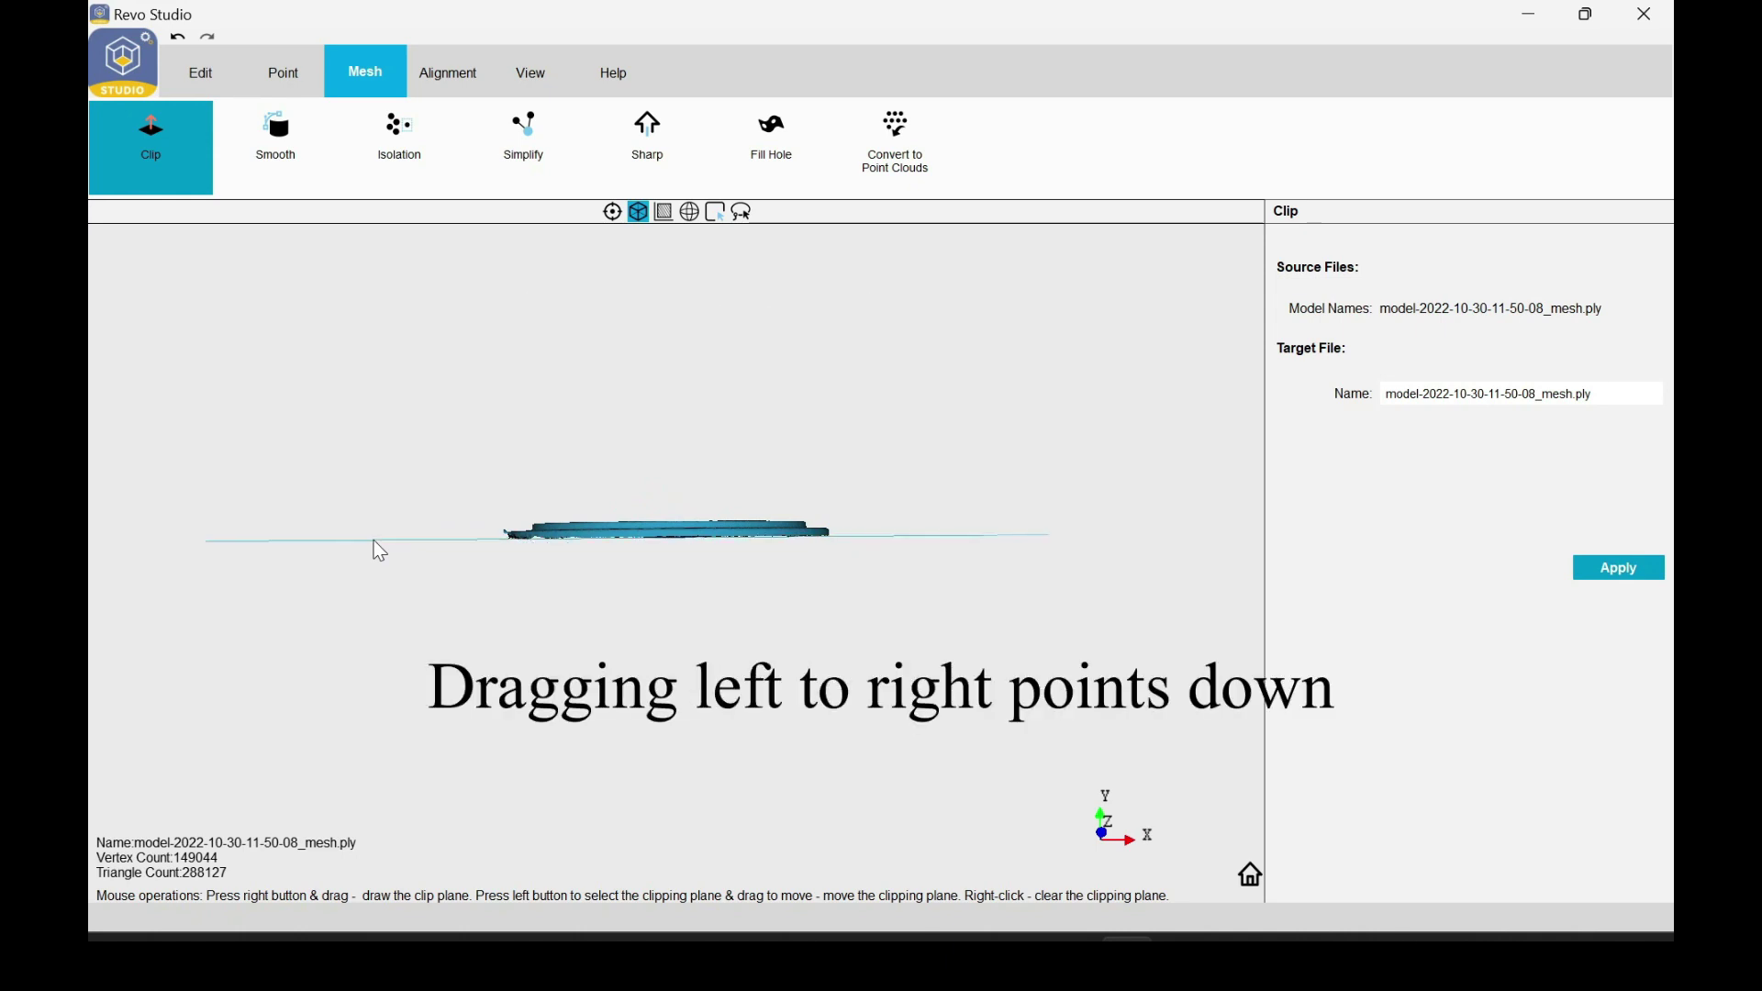
drag(1055, 315, 814, 542)
drag(1094, 532, 815, 426)
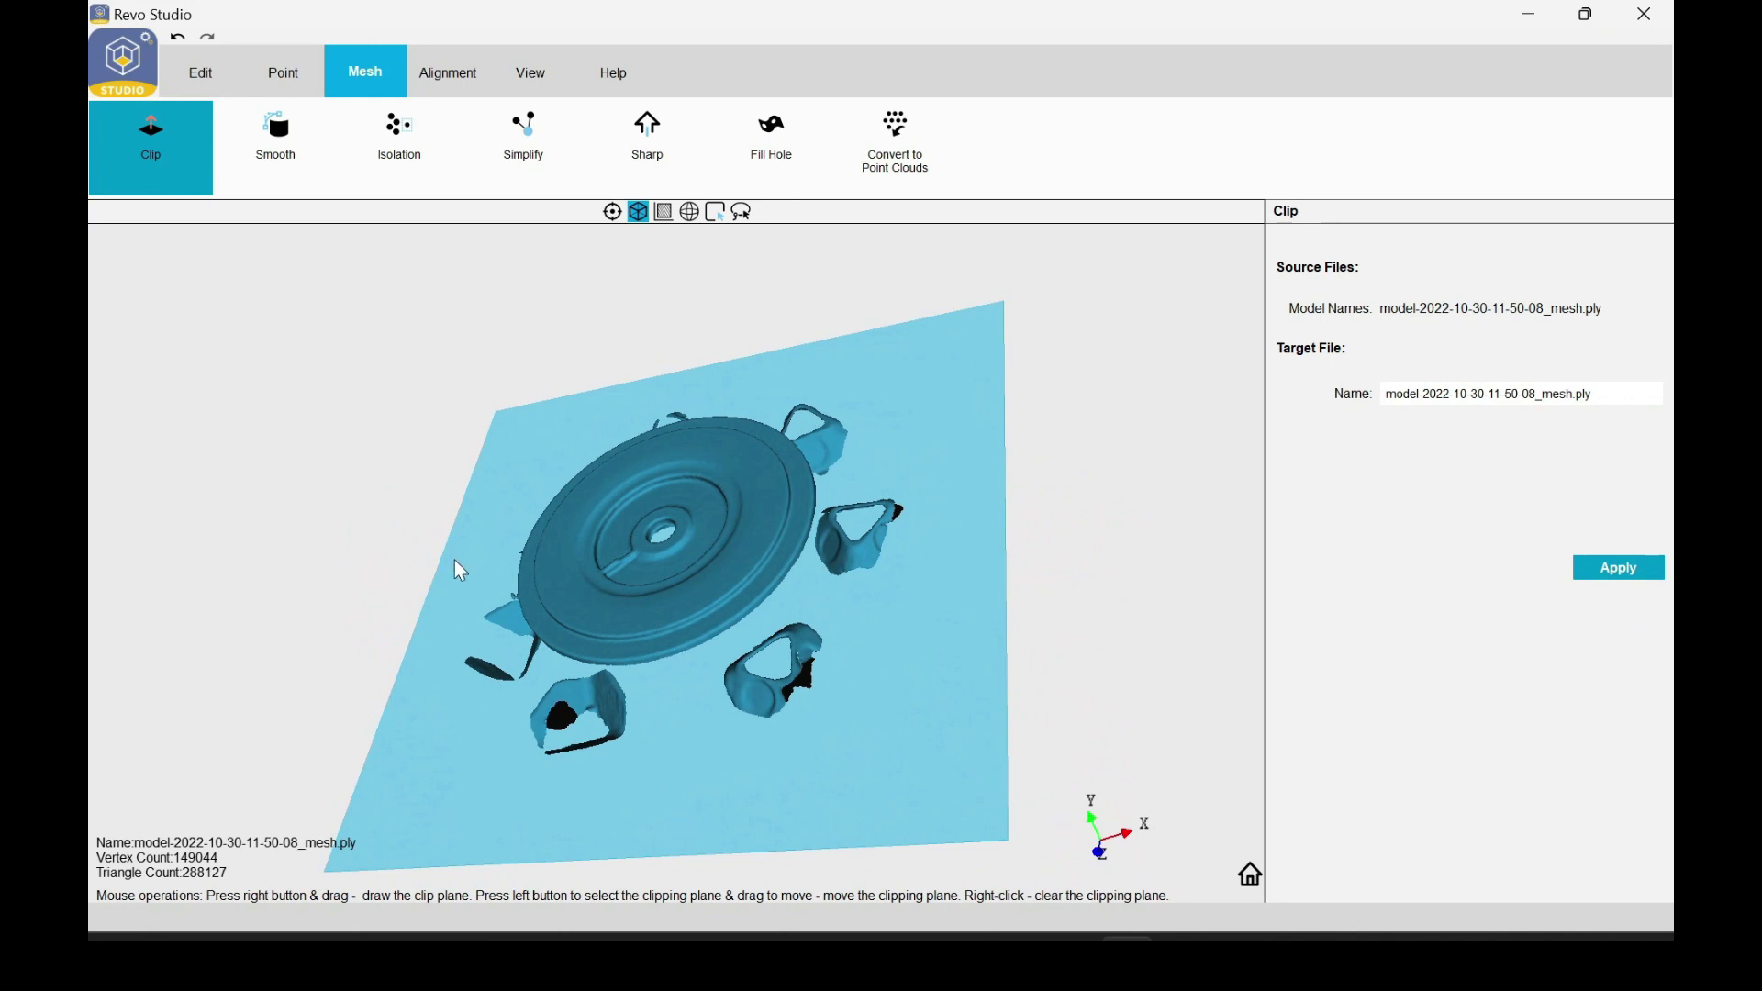
drag(404, 573, 785, 762)
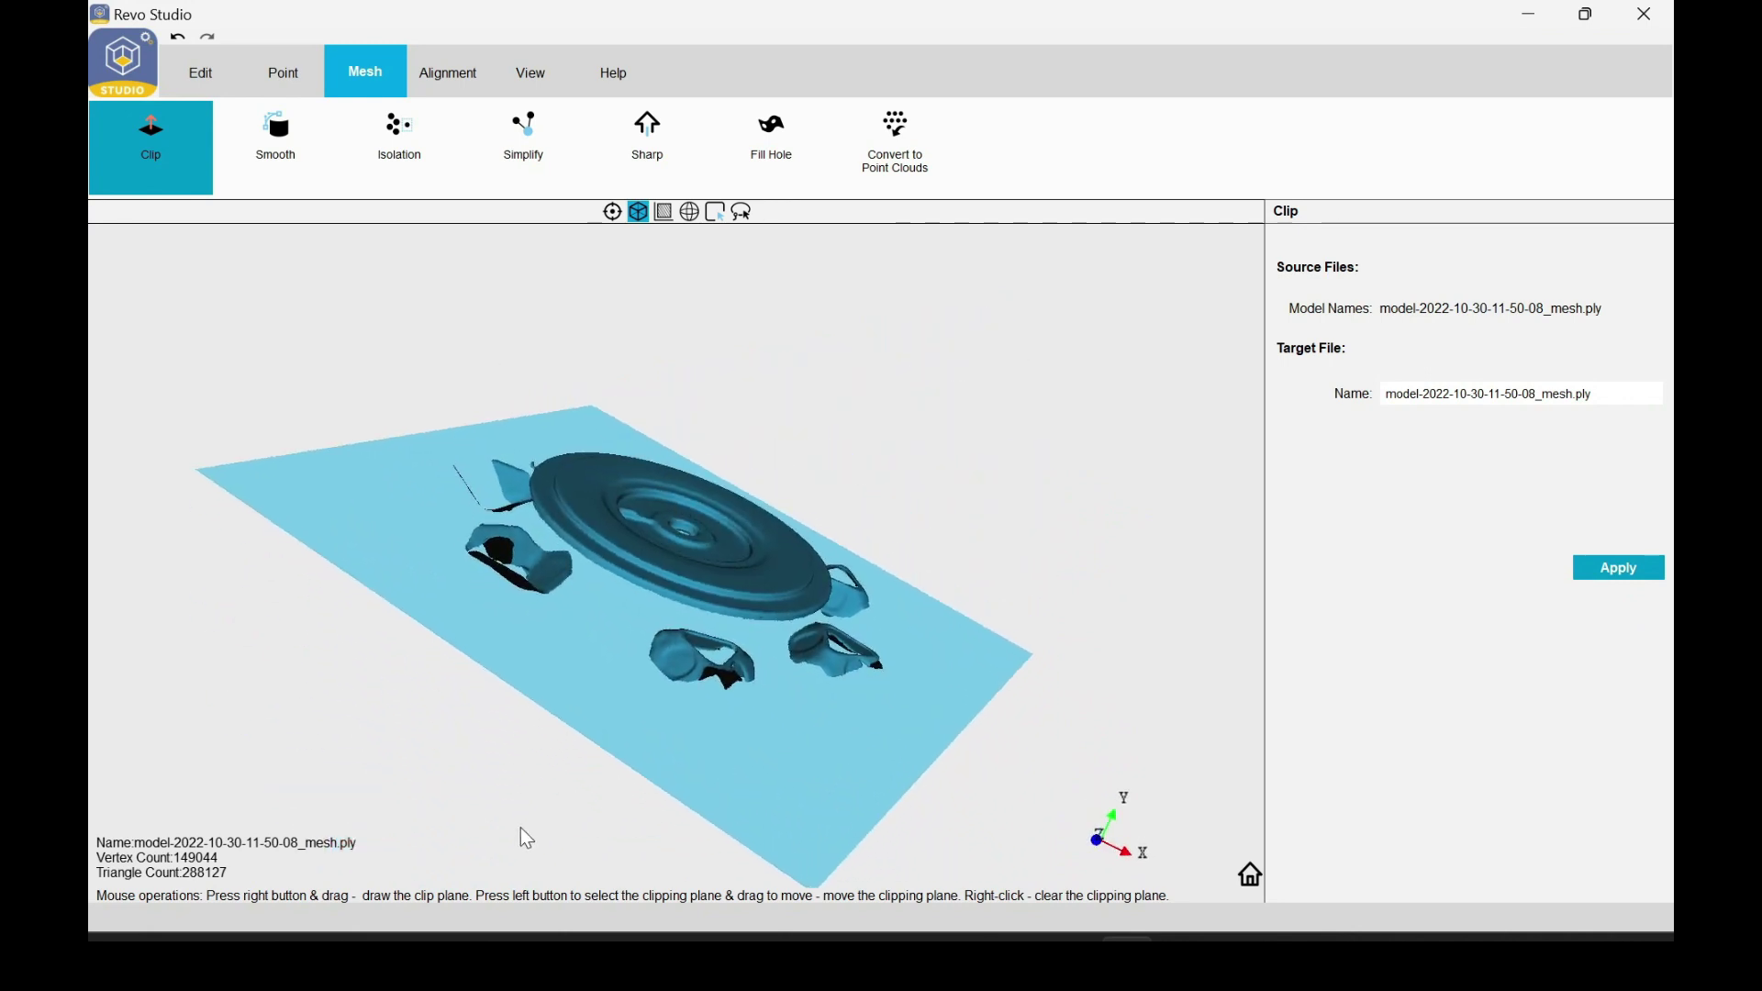
drag(526, 837, 863, 639)
drag(926, 499, 904, 679)
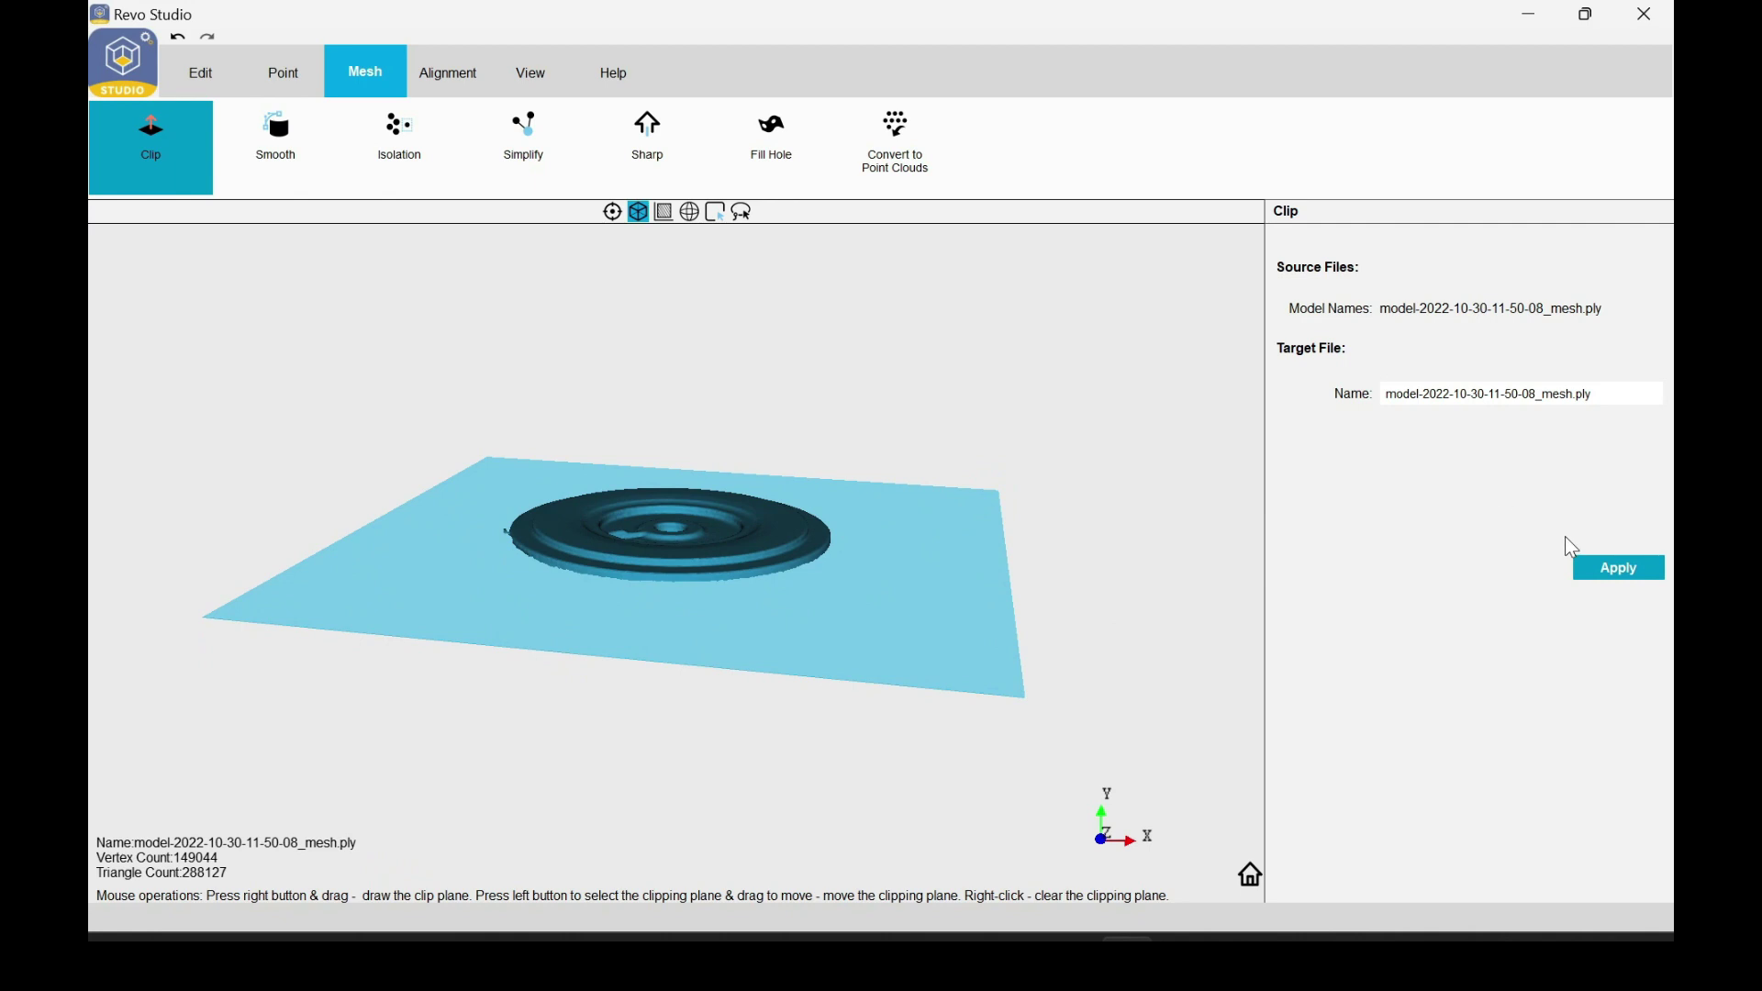
click(1602, 573)
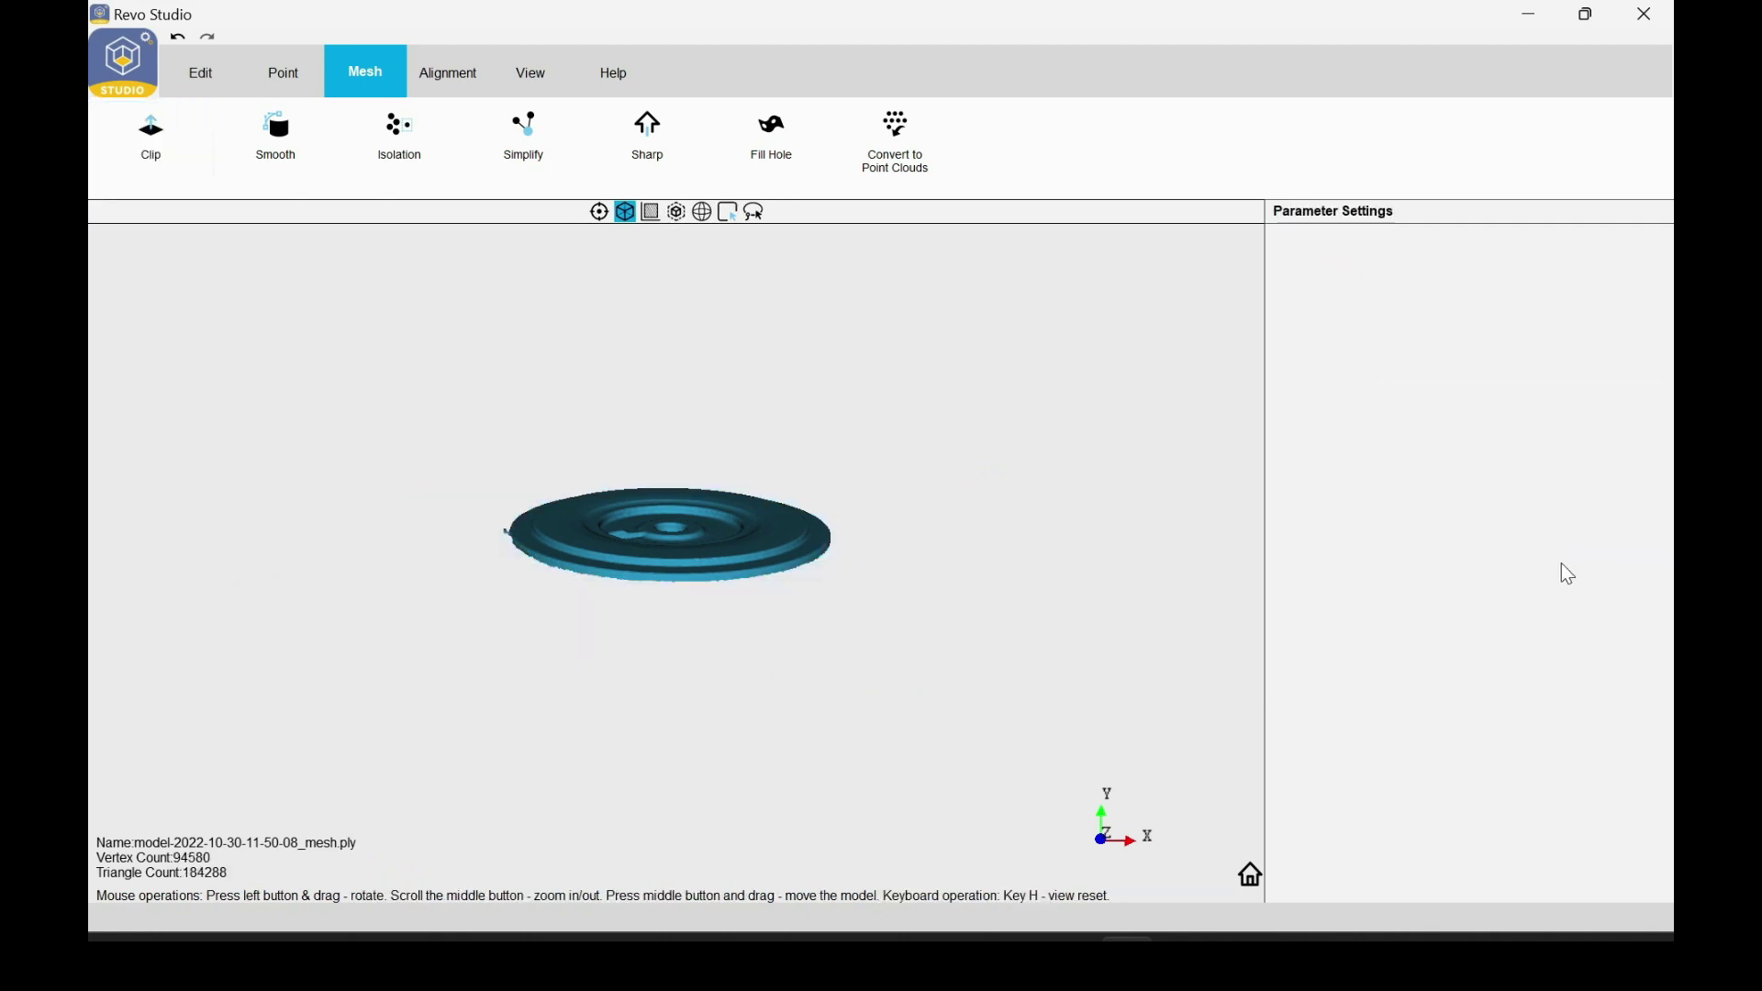
Step: Select the small spike on the disc's outer edge with a polygon selection, with selection by angle turned off, and delete it
drag(751, 381, 499, 551)
scroll(446, 539, up, 3)
scroll(446, 540, up, 1)
middle_drag(267, 484, 537, 514)
scroll(538, 514, up, 1)
drag(537, 514, 495, 523)
click(203, 89)
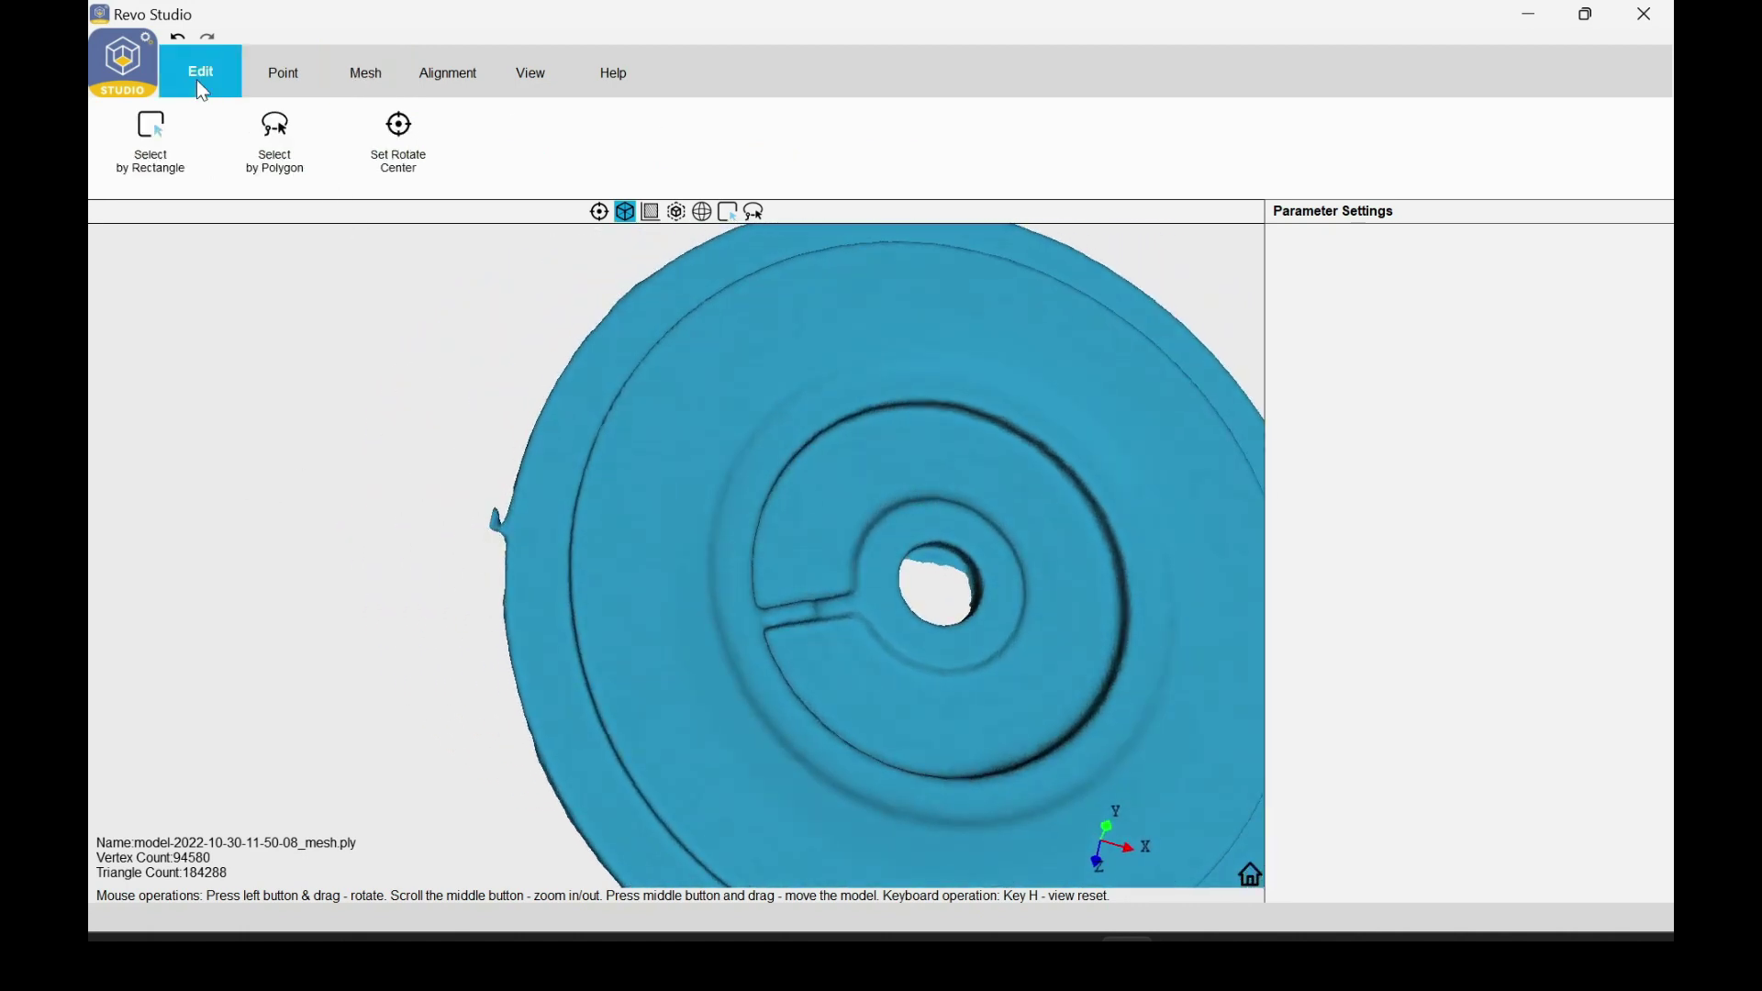
click(272, 163)
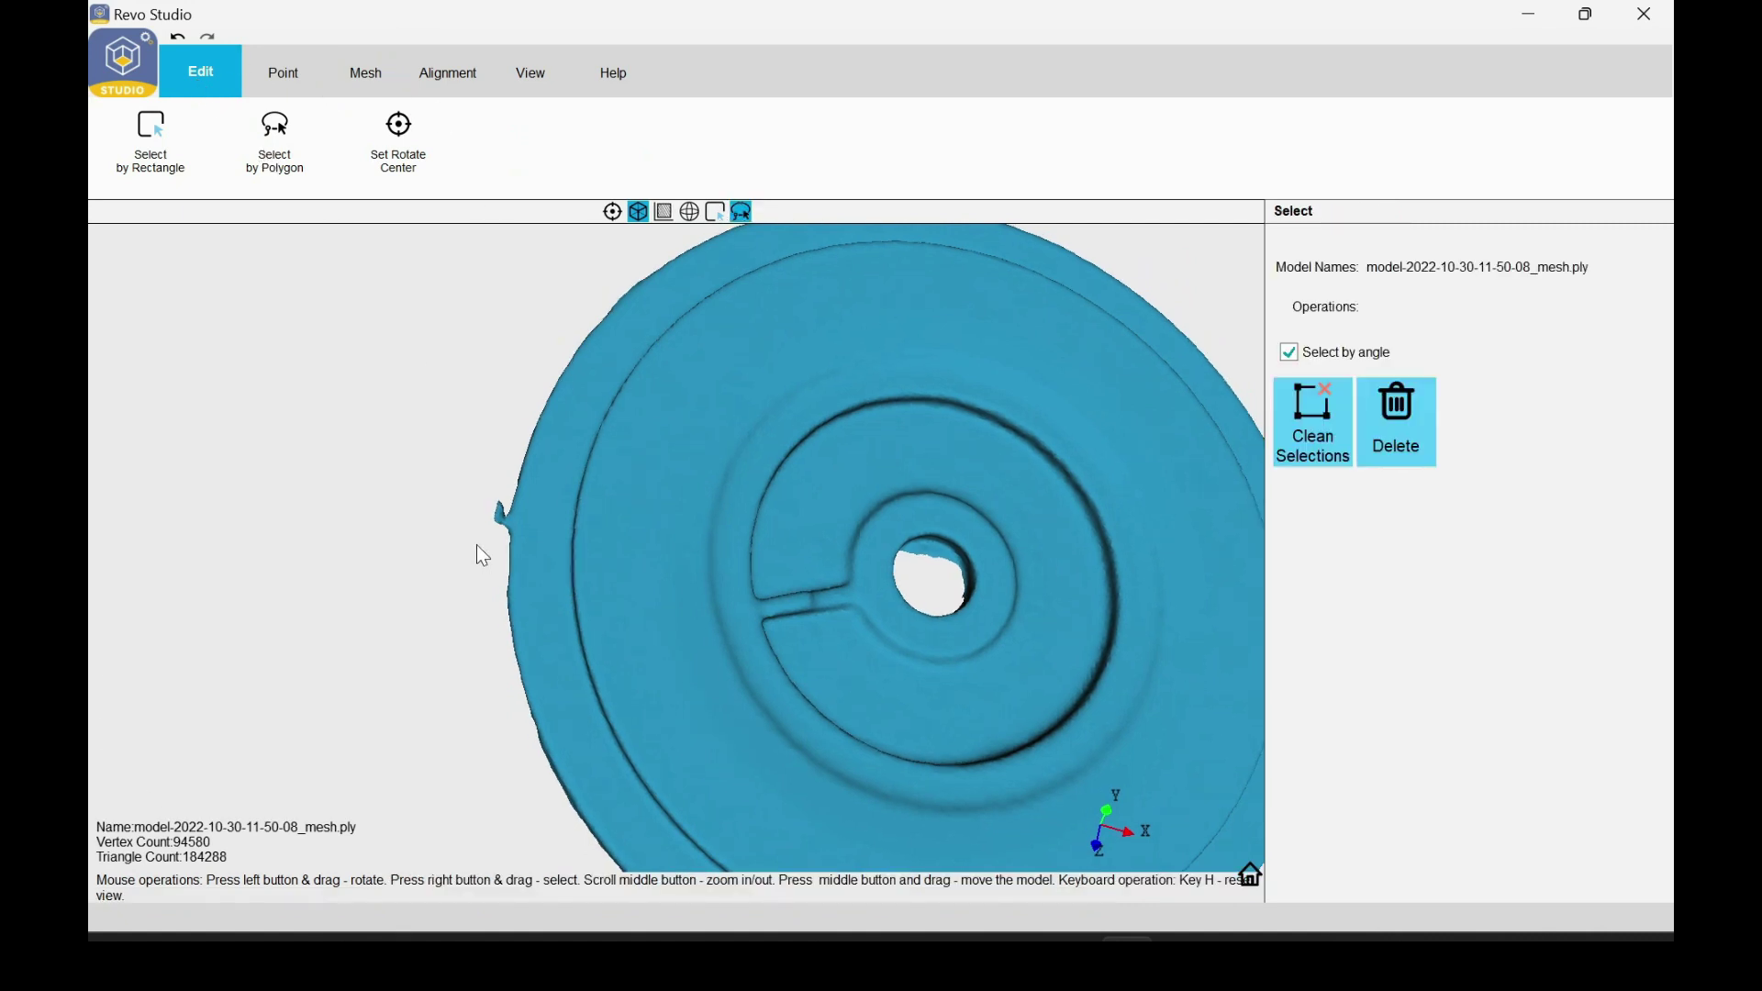
mouse_move(474, 478)
mouse_down()
mouse_move(496, 477)
mouse_move(479, 478)
mouse_up()
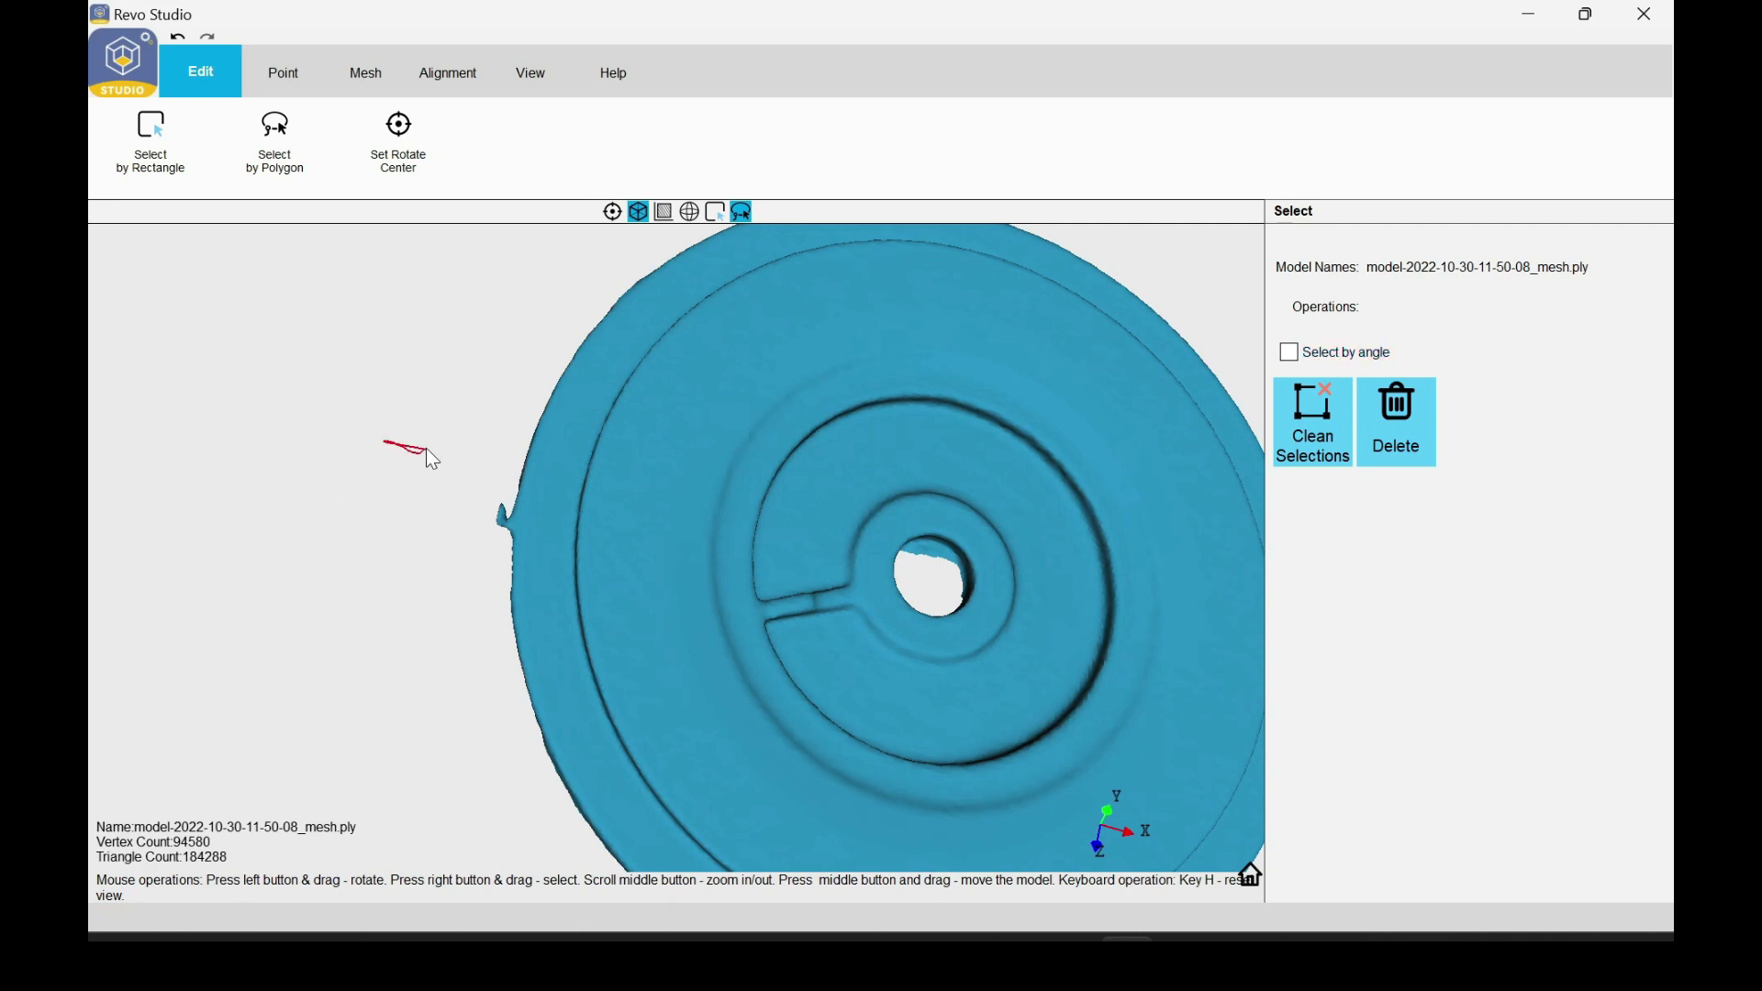
mouse_move(427, 450)
right_down()
mouse_move(505, 493)
mouse_move(496, 568)
mouse_move(396, 645)
mouse_move(311, 602)
right_up()
click(1412, 468)
Step: Examine the trimmed disc's edge, grooved face and underside from several angles
scroll(261, 601, down, 2)
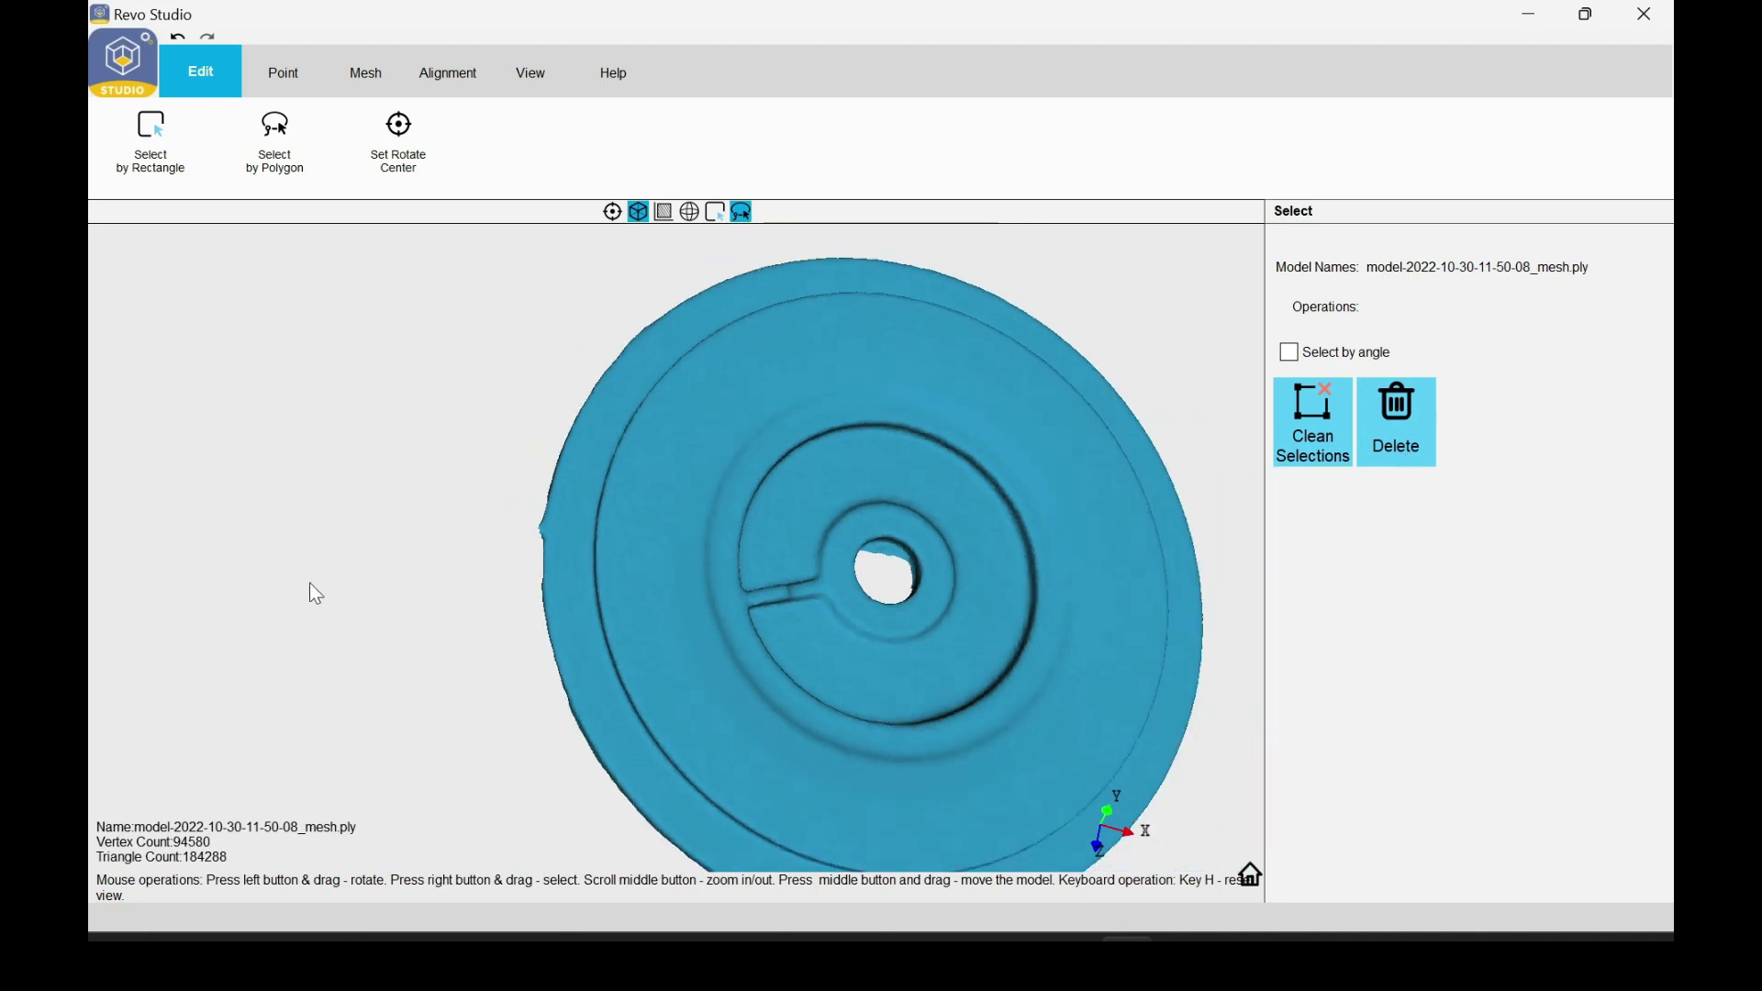
scroll(550, 551, up, 3)
middle_drag(796, 551, 585, 582)
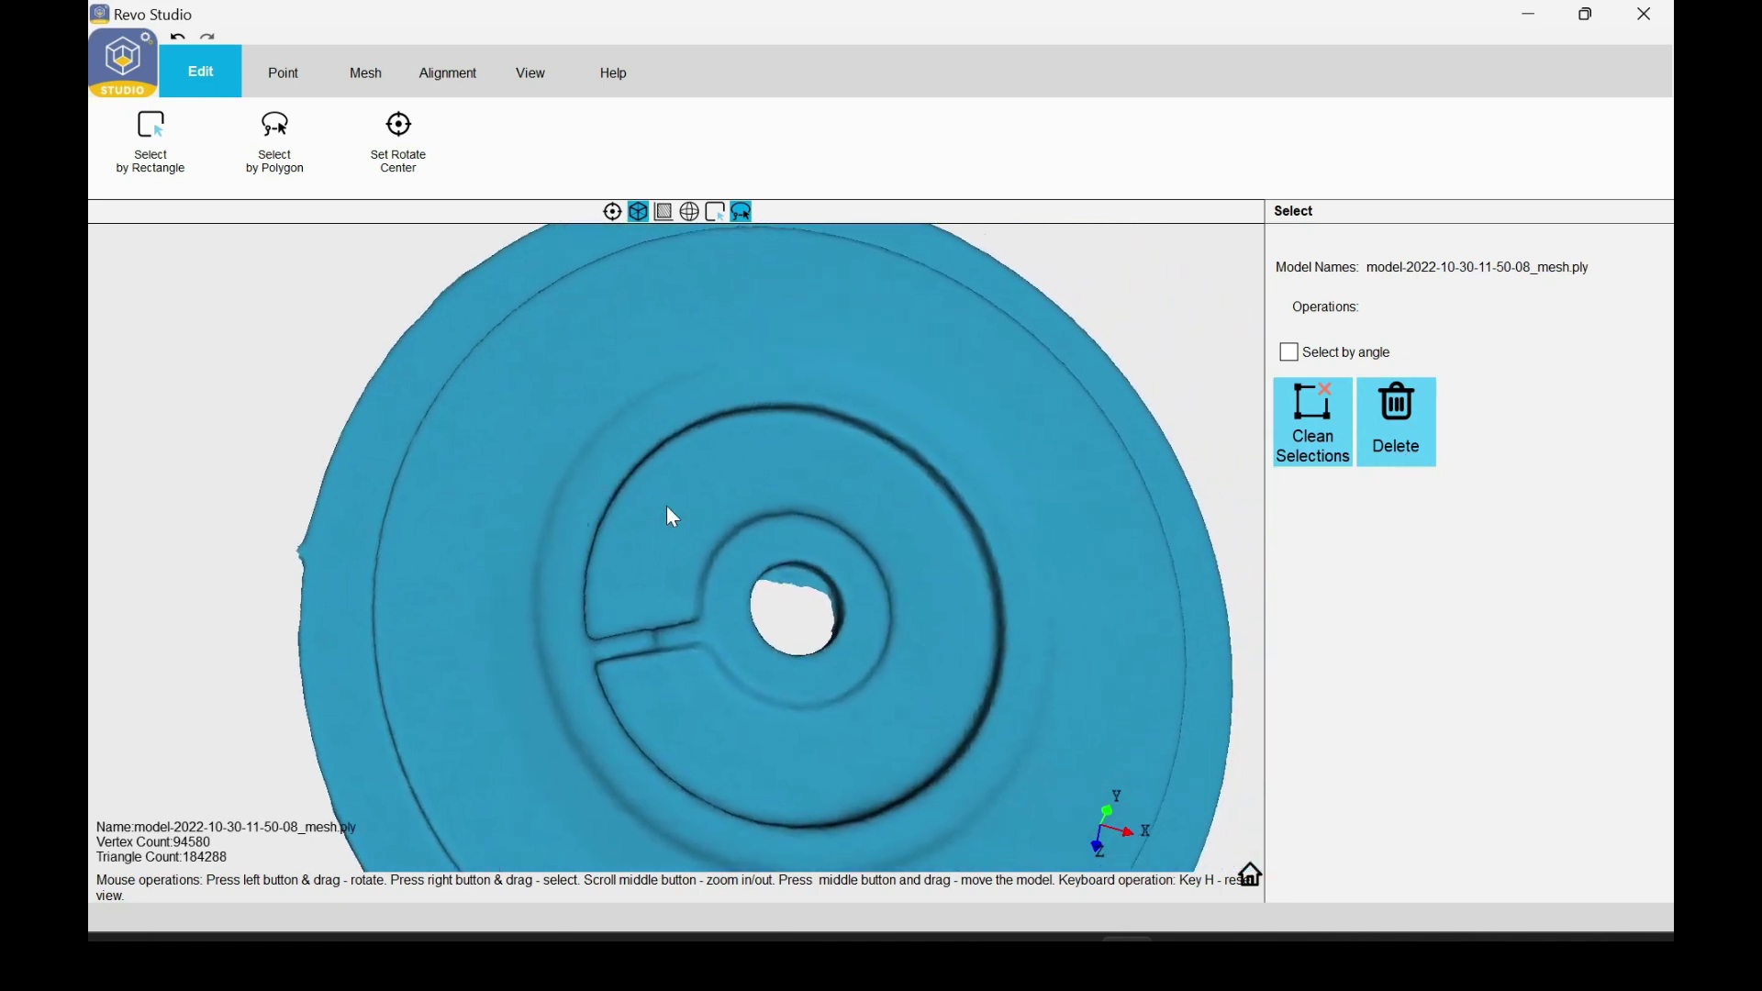
scroll(669, 515, down, 3)
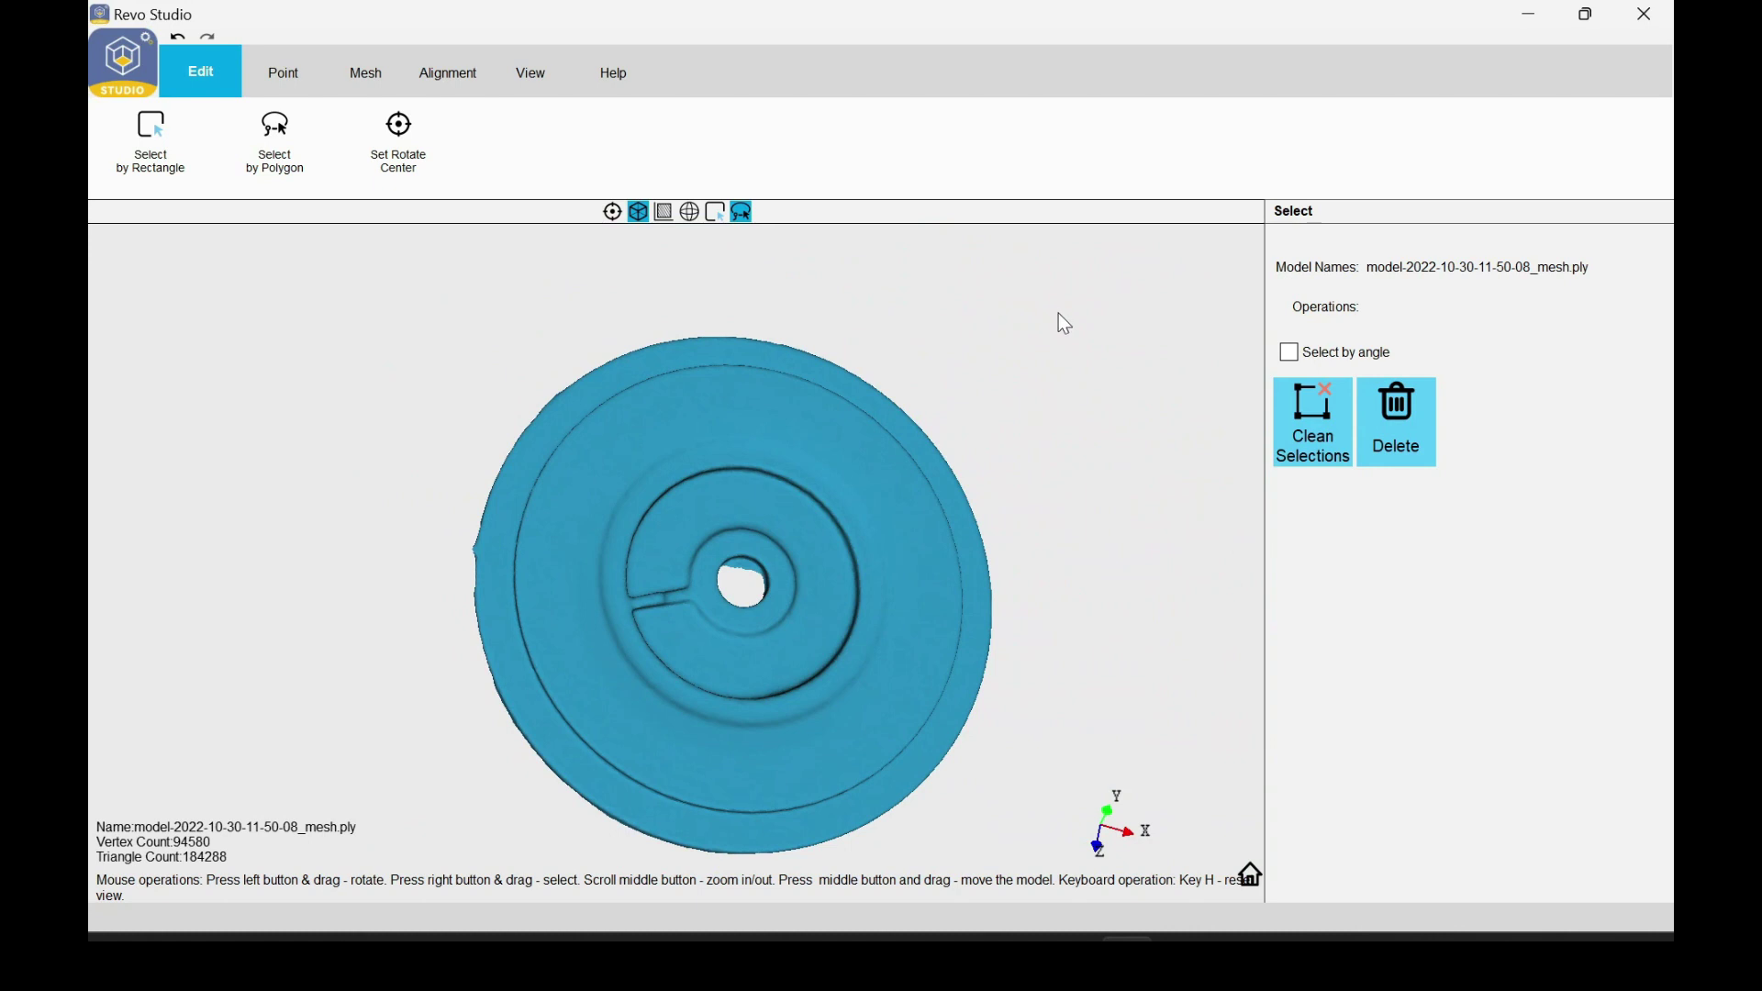
drag(1070, 321, 620, 734)
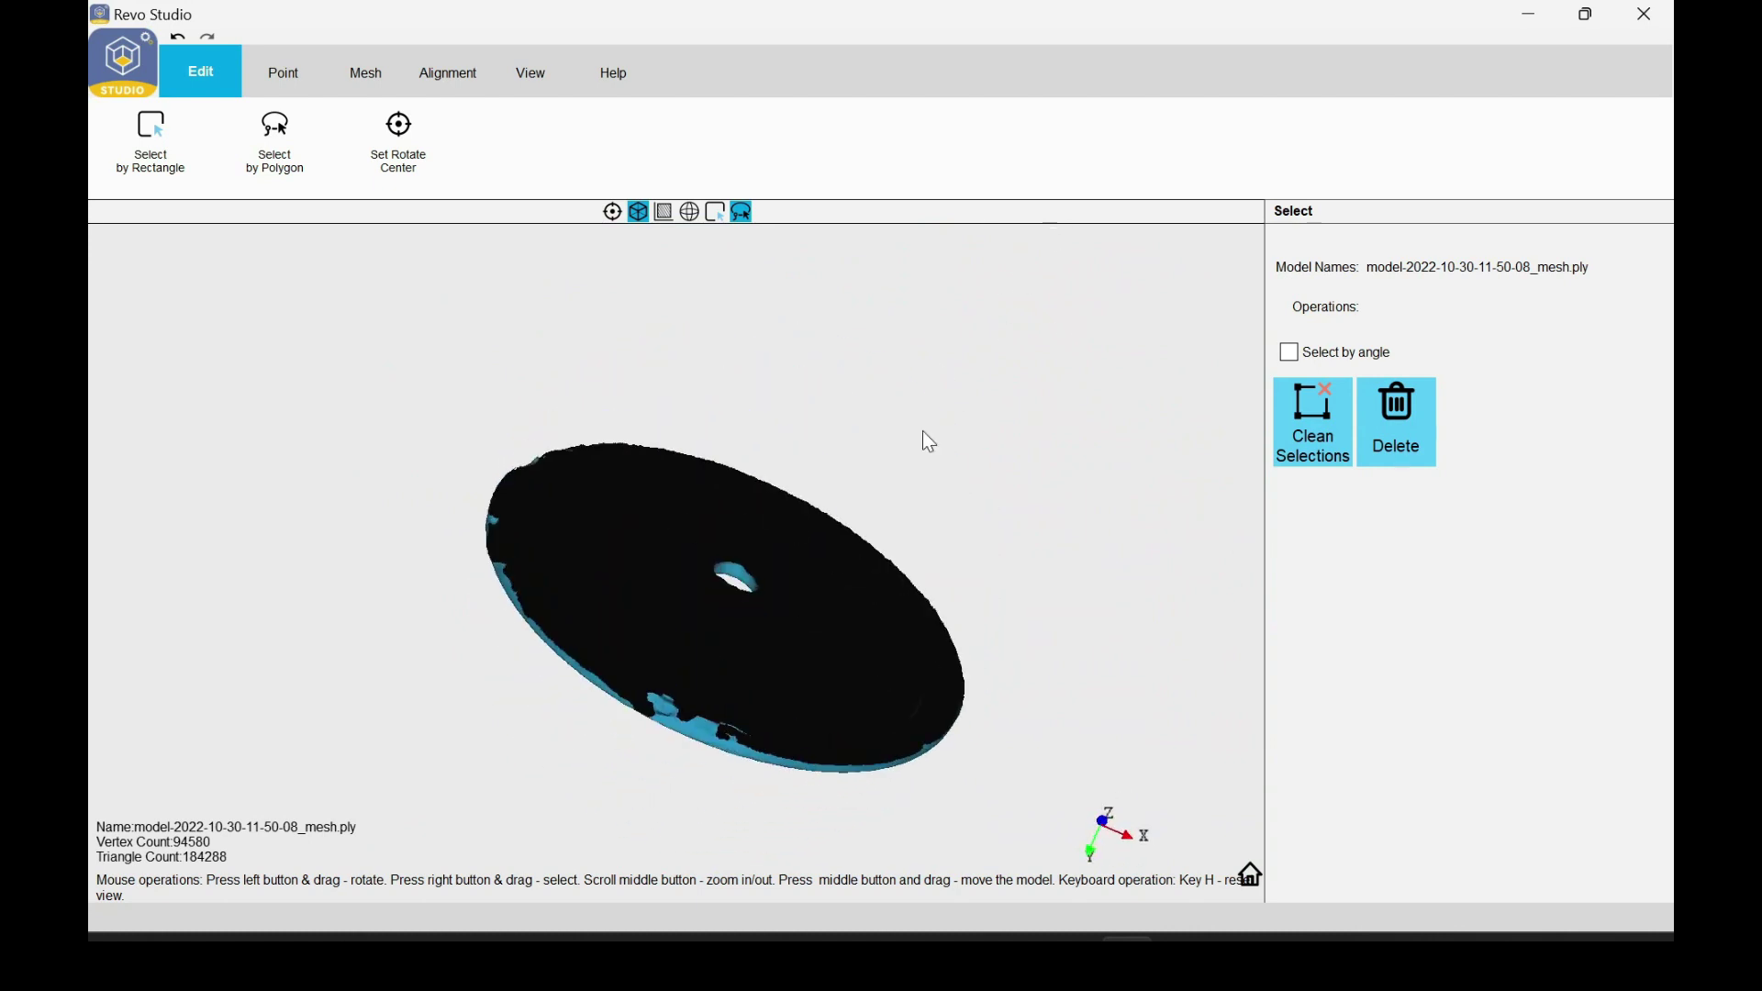
drag(859, 370, 939, 807)
drag(603, 463, 1045, 425)
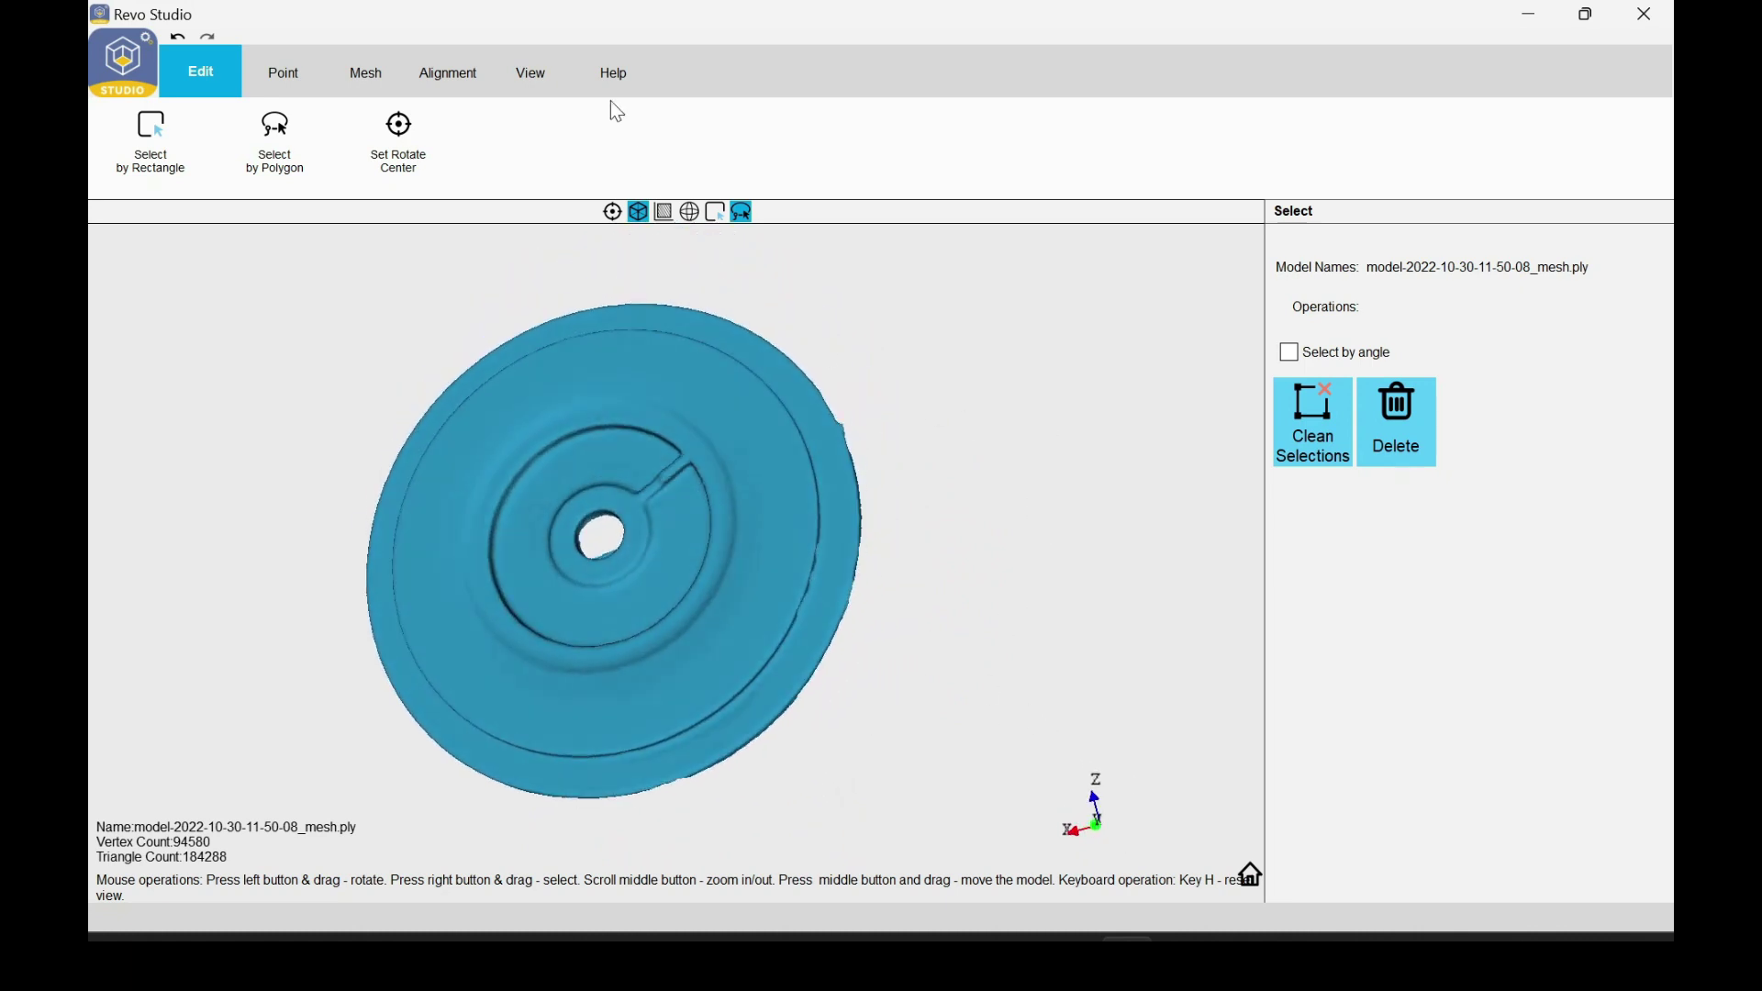
Step: Detect the holes in the disc mesh and fill them with the Flat method, checking the result from both sides
click(340, 58)
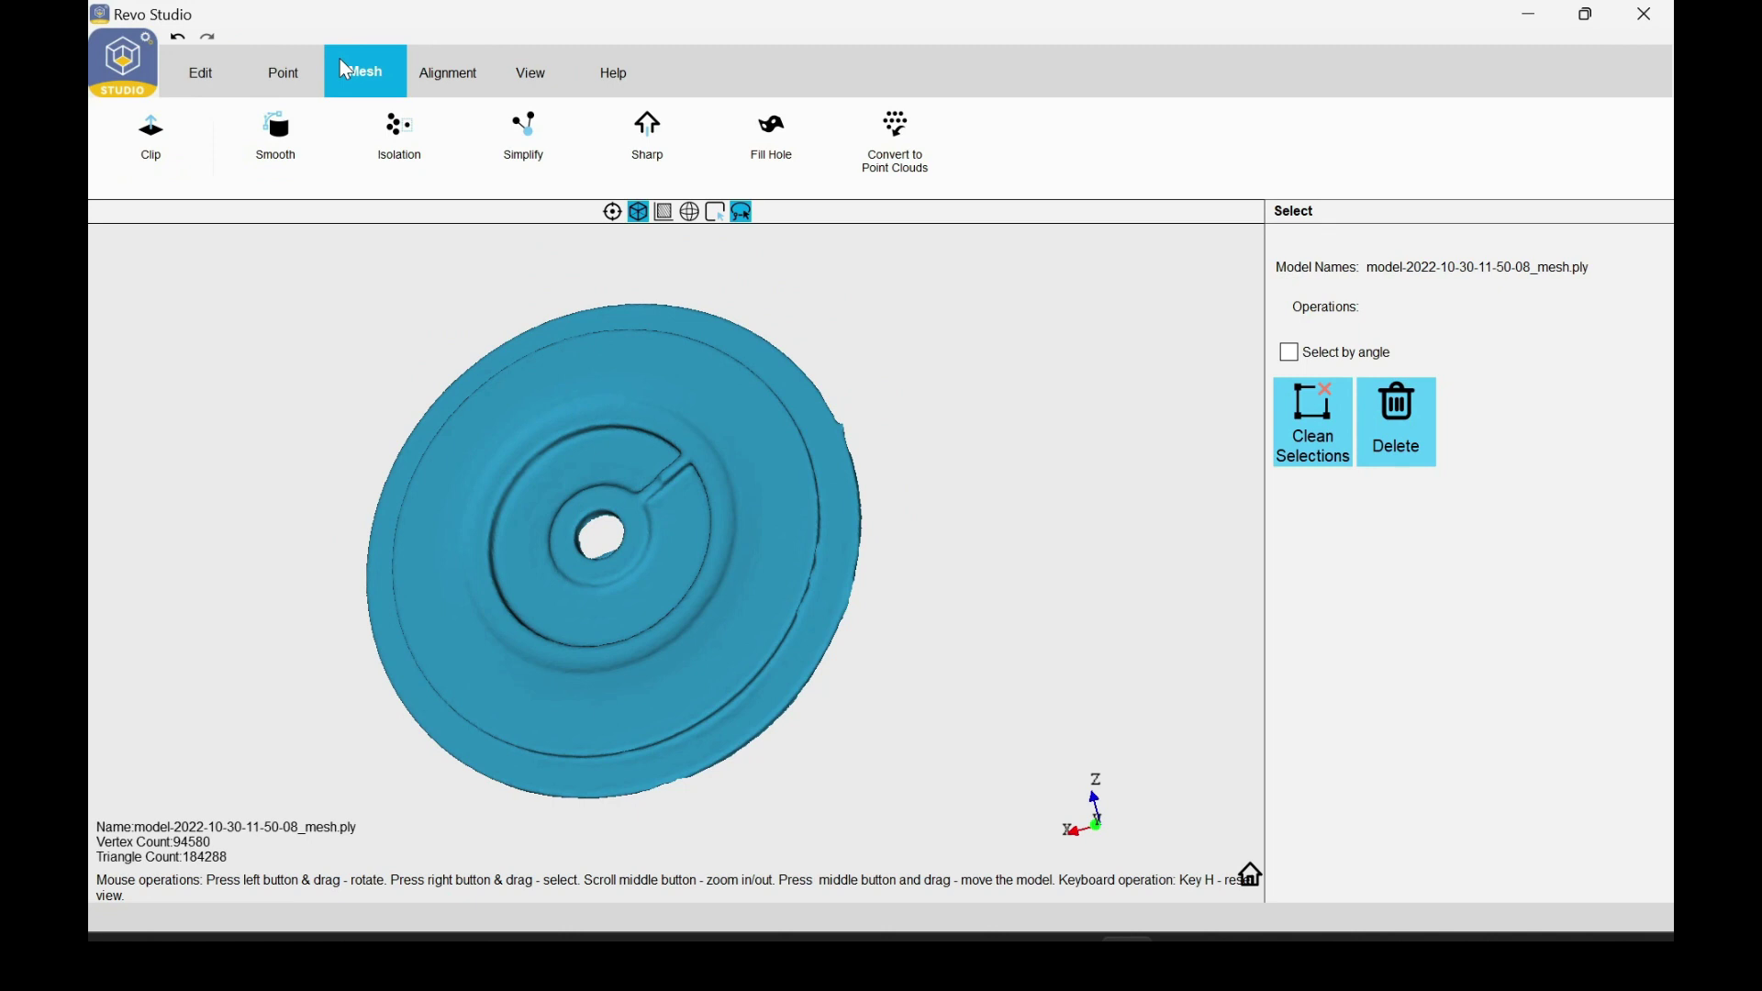
click(760, 153)
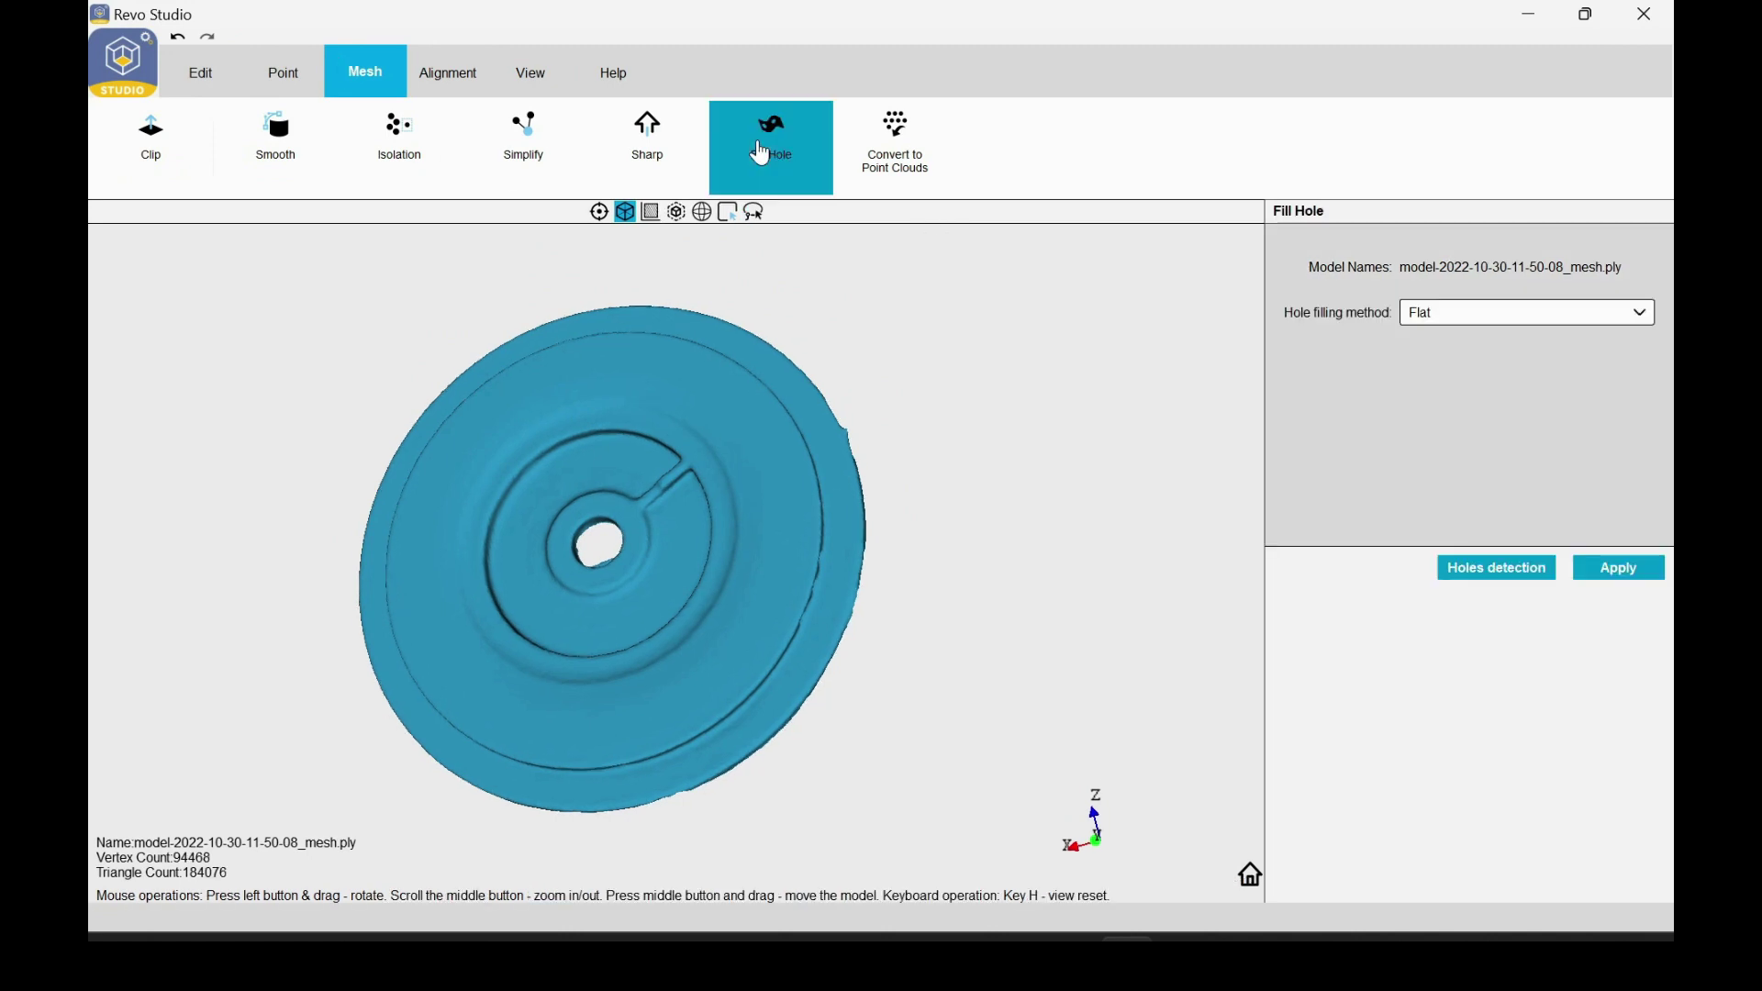
click(1450, 569)
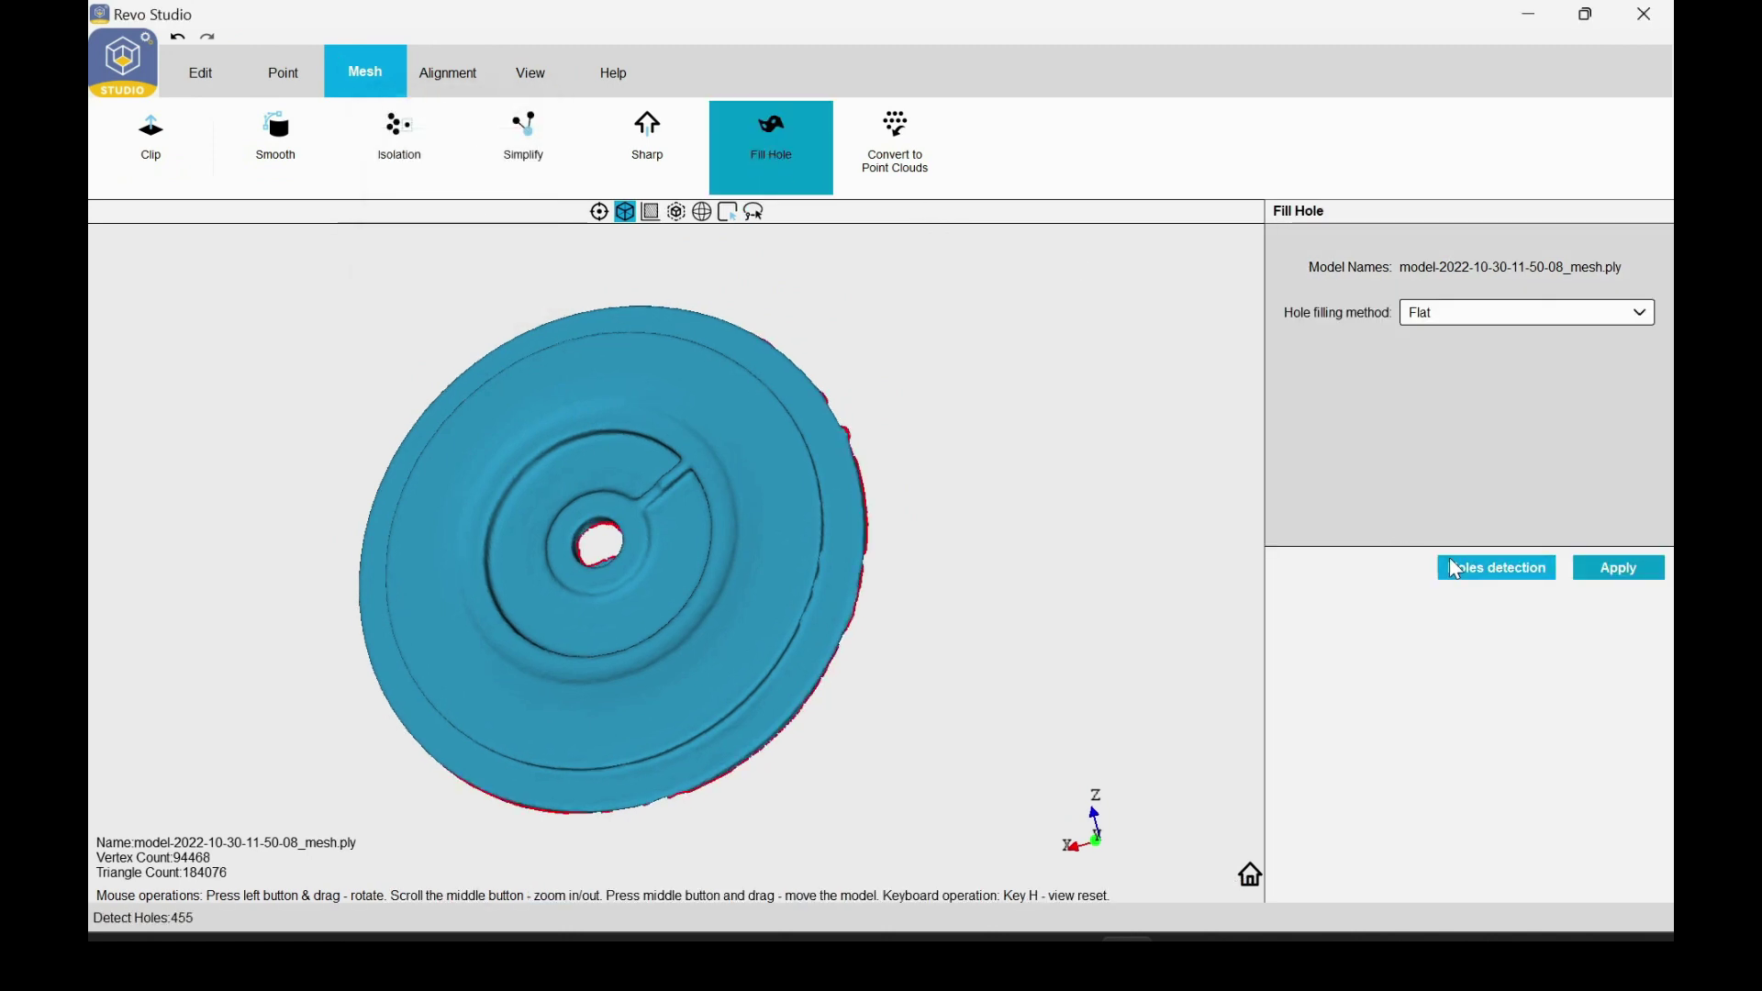
drag(1032, 535, 1252, 323)
click(1417, 314)
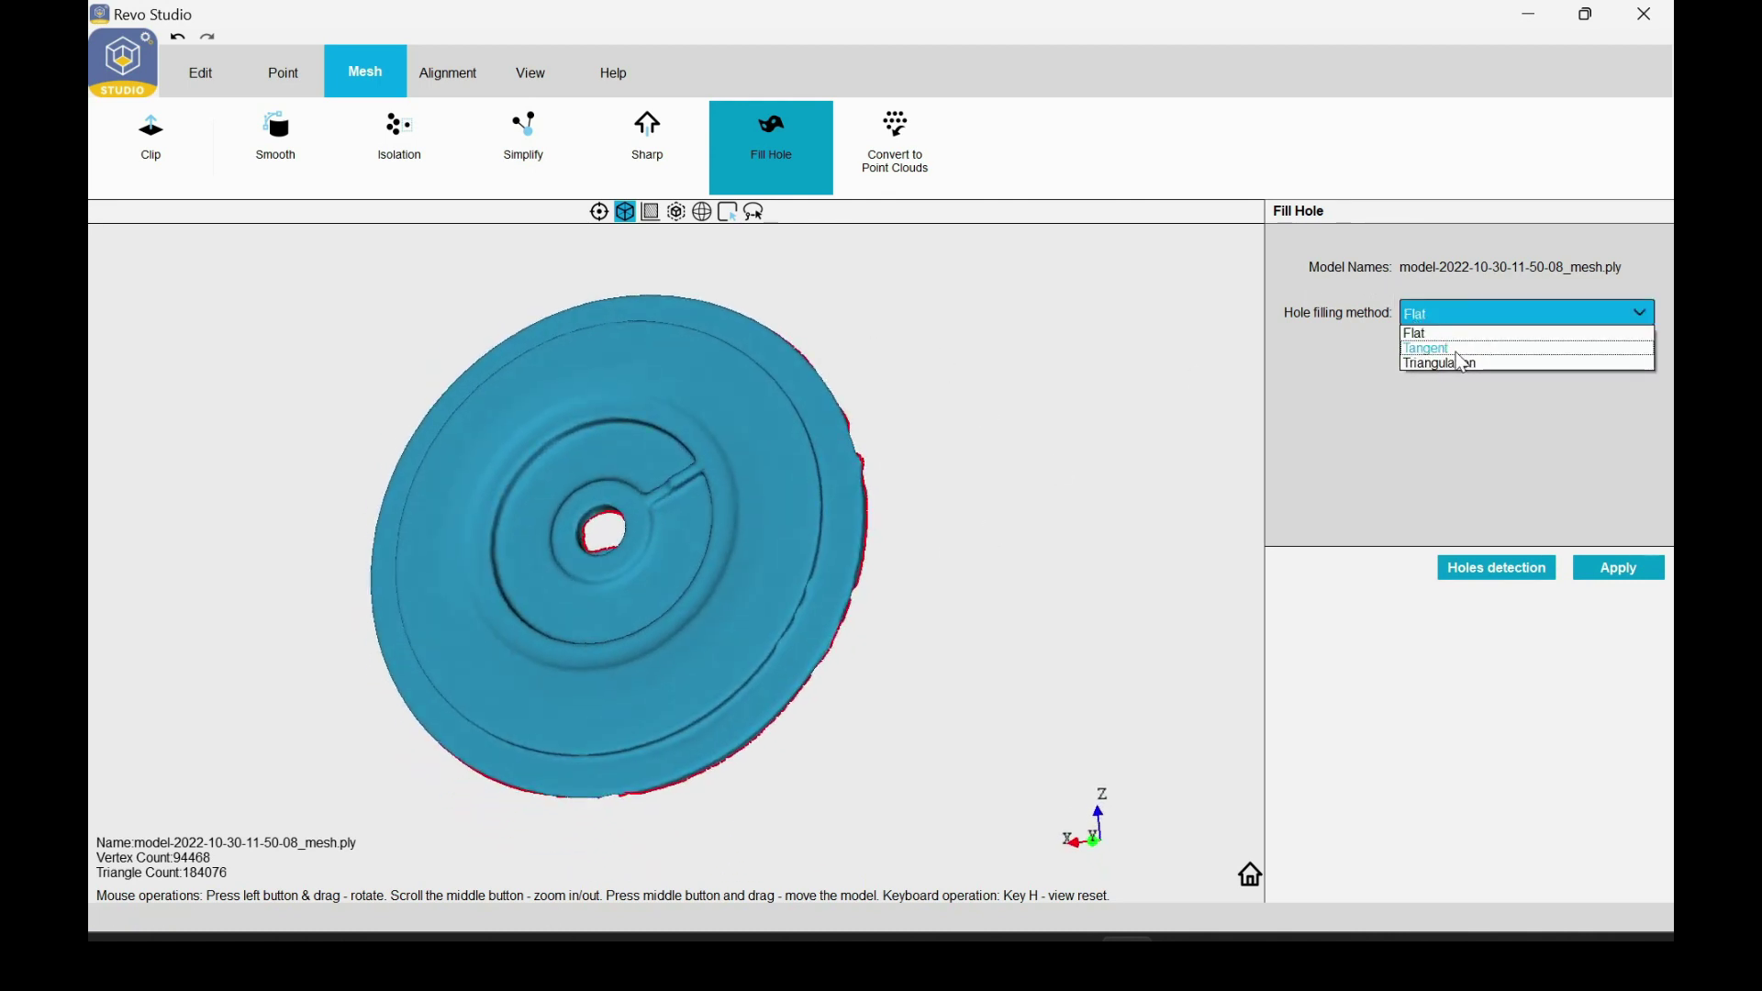
click(1452, 334)
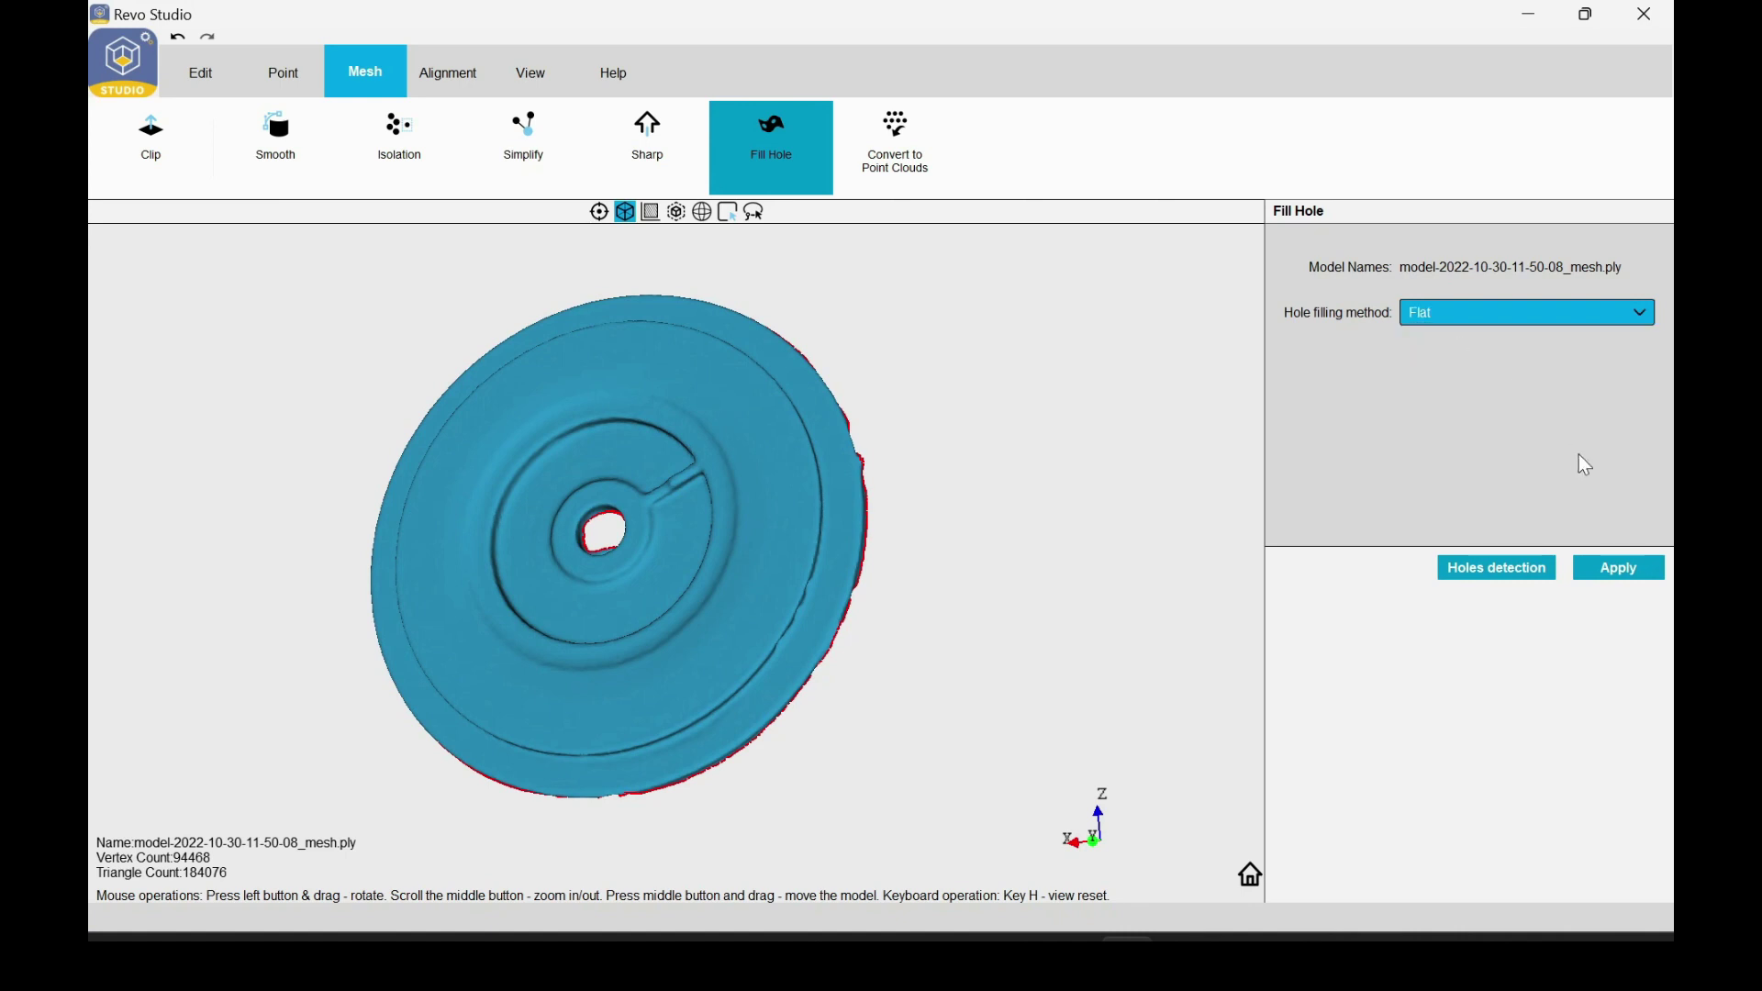
click(1617, 570)
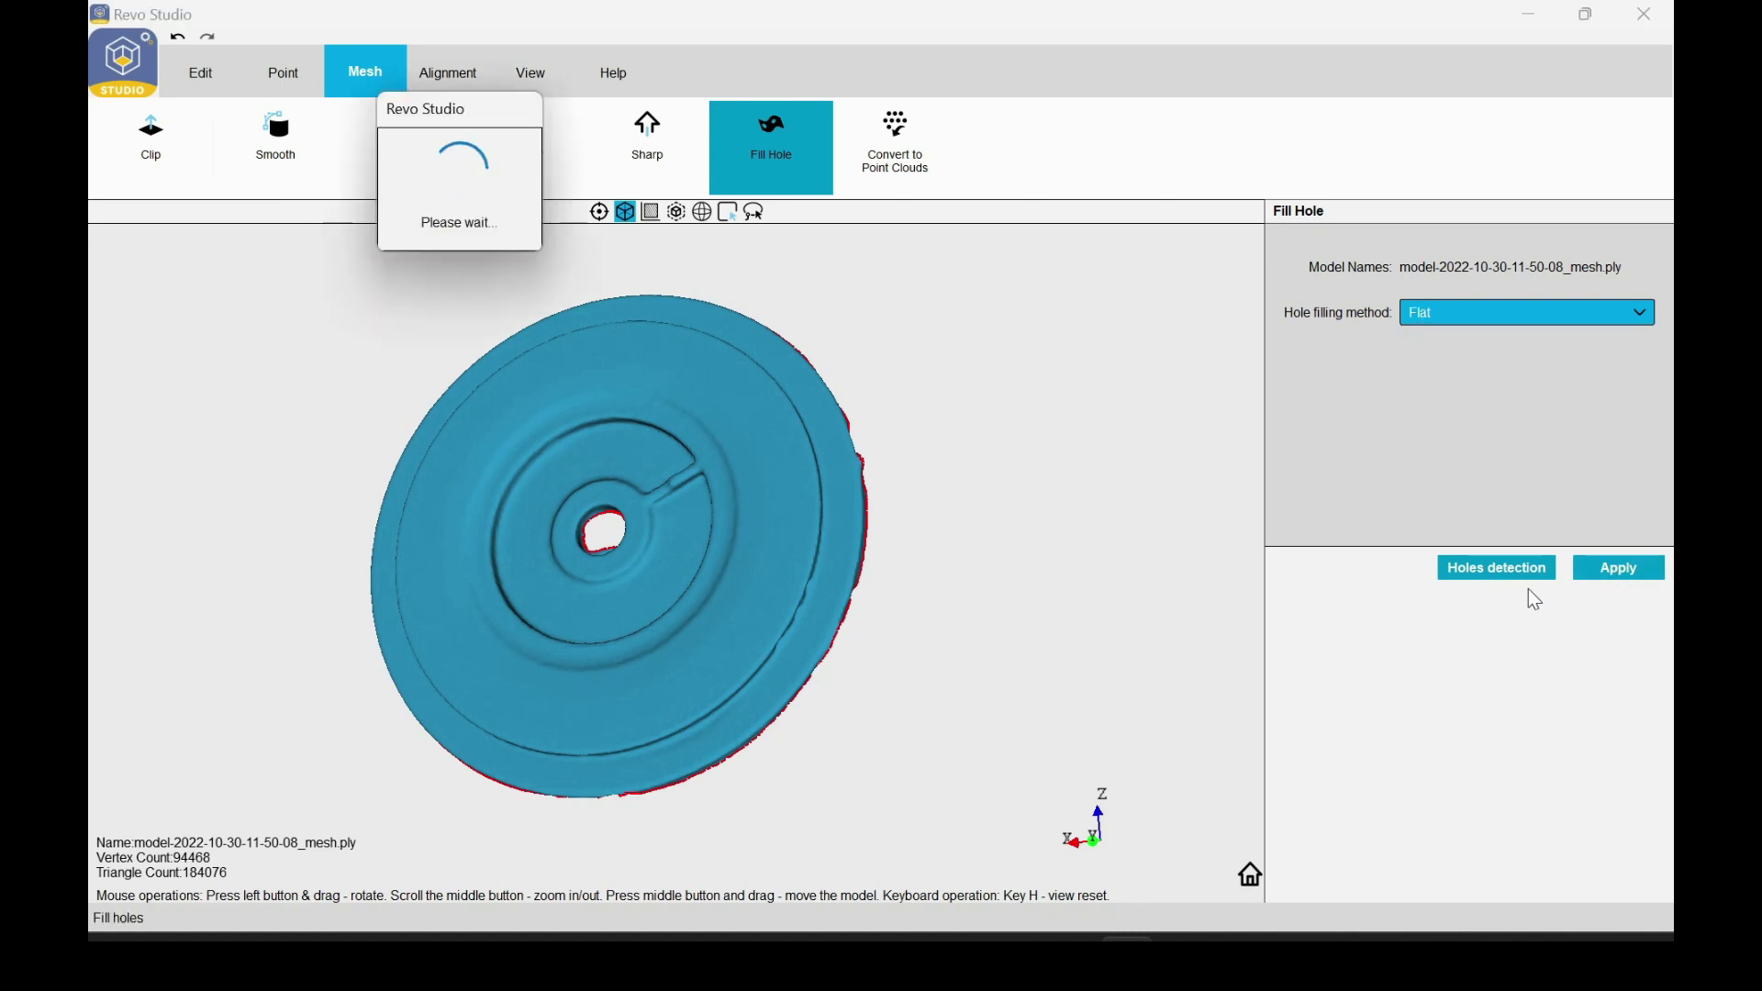
drag(986, 476, 385, 670)
drag(808, 336, 353, 249)
Step: Export the repaired disc mesh to the Desktop in STL format under the name plate
click(119, 62)
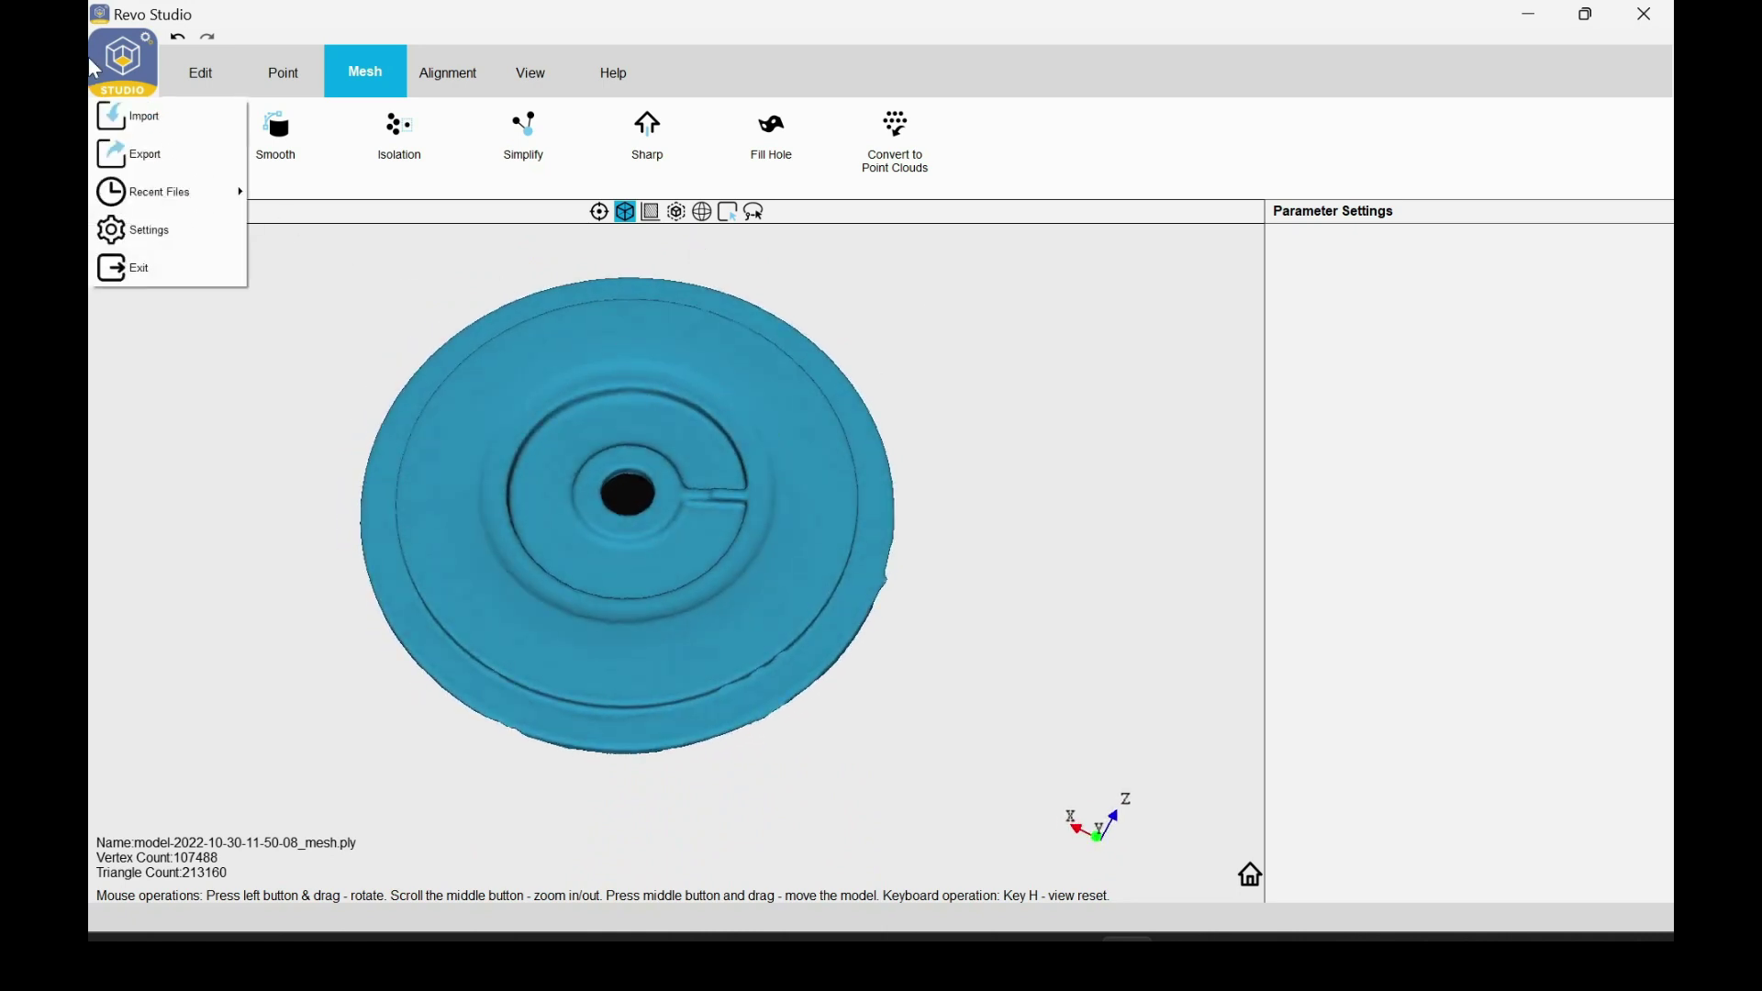
click(162, 161)
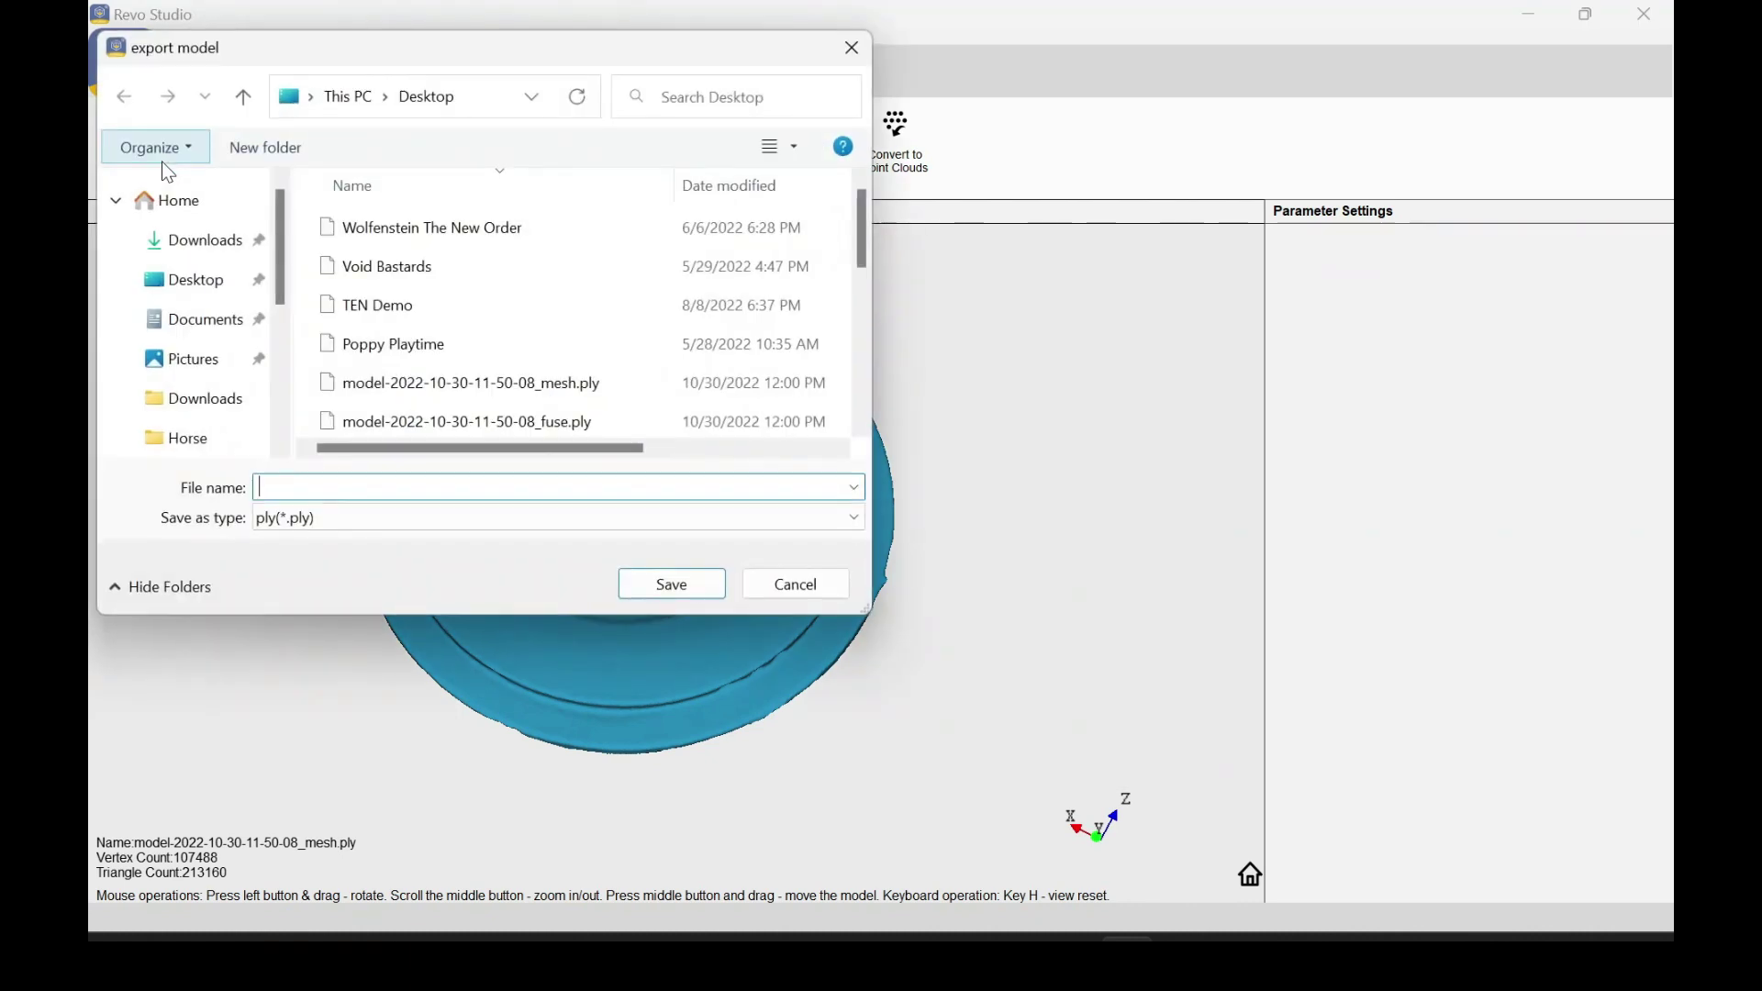
click(438, 518)
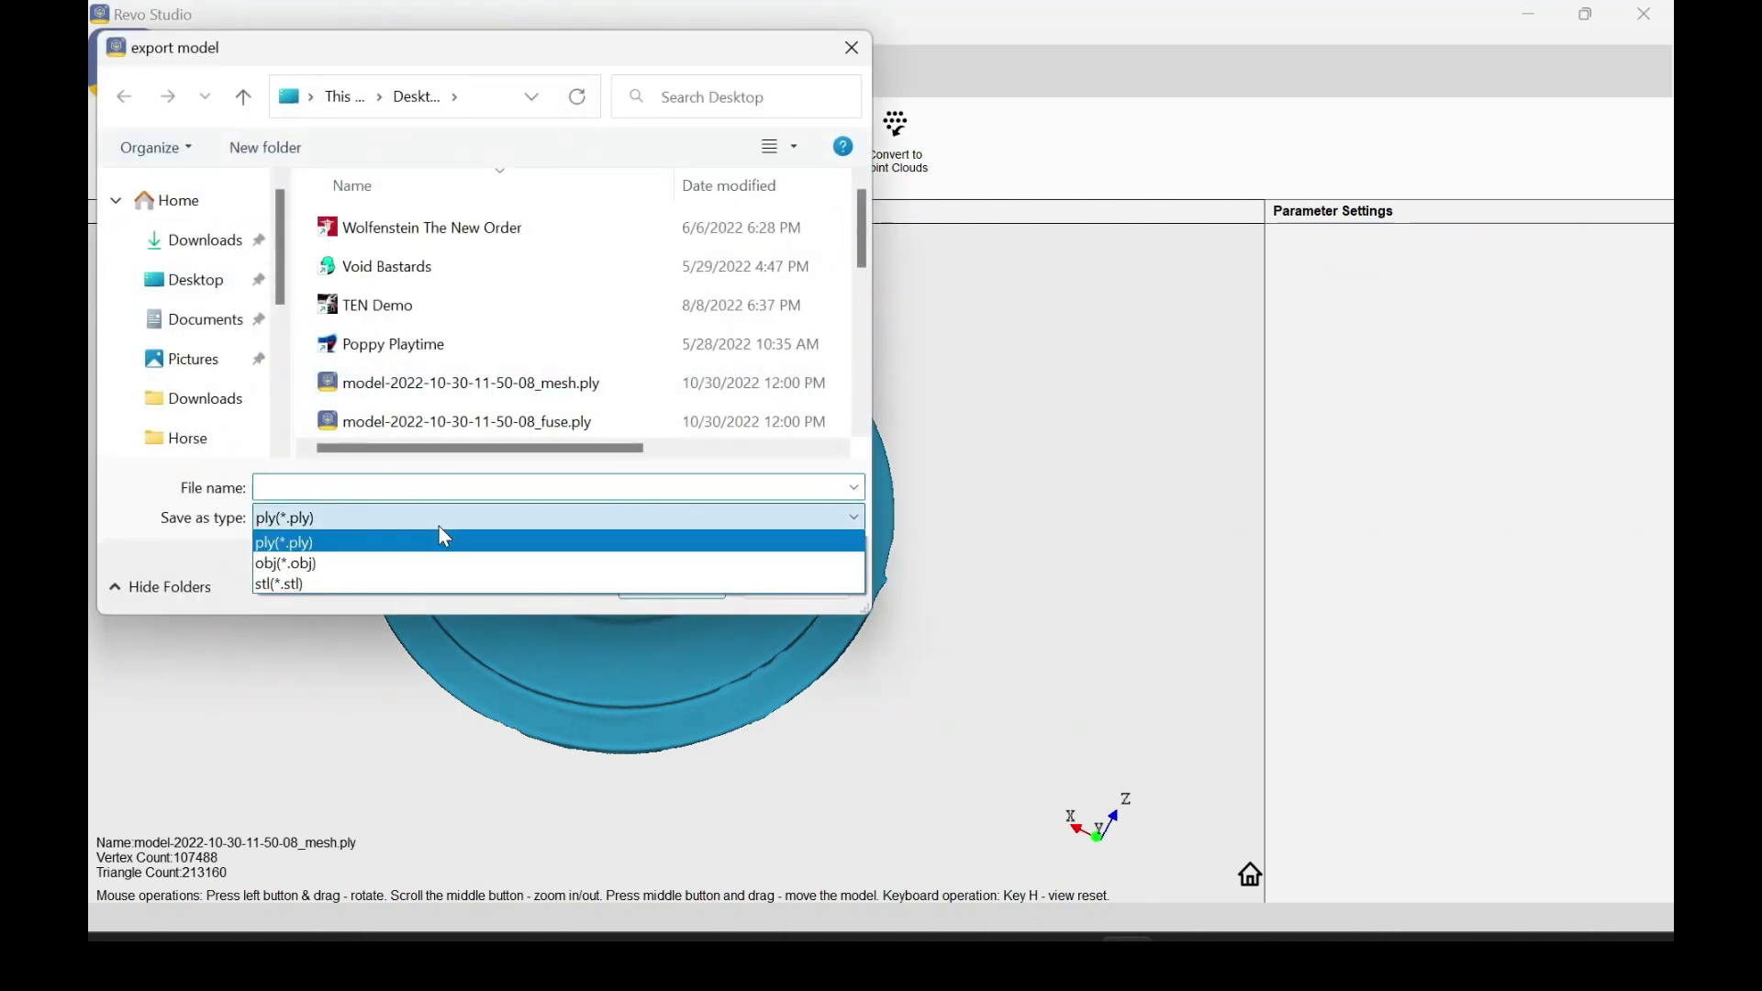
click(455, 584)
click(437, 484)
text(pl)
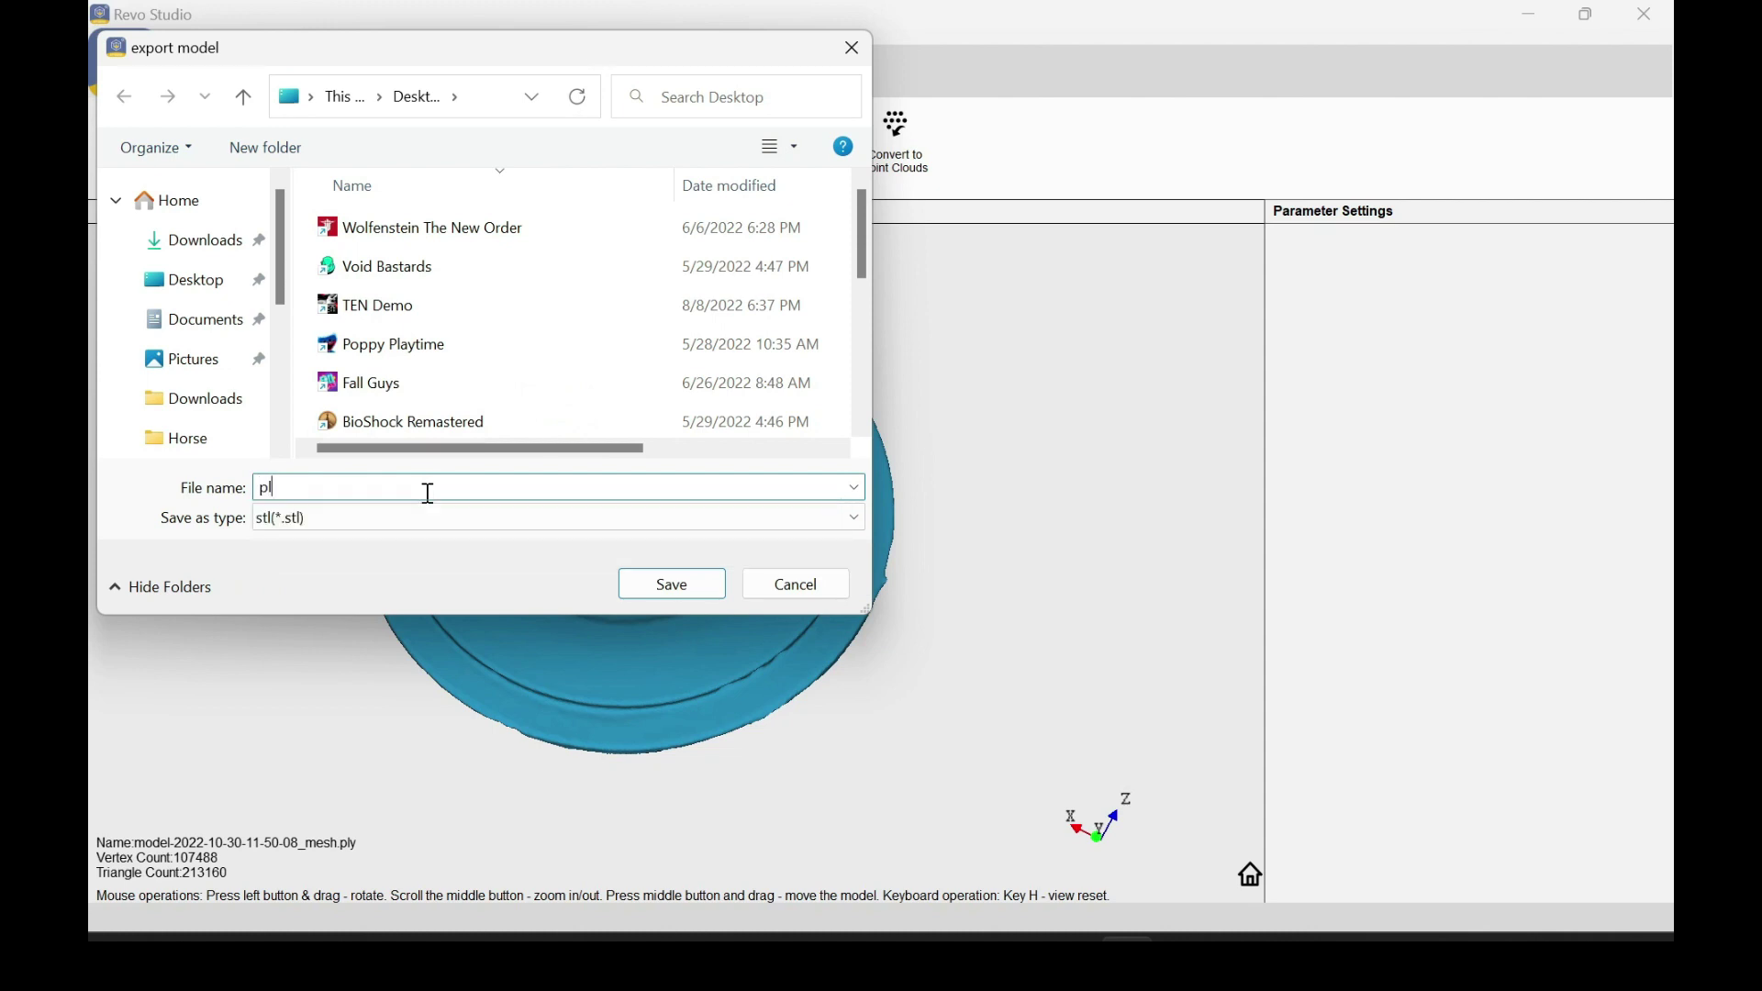
text(ate)
click(673, 588)
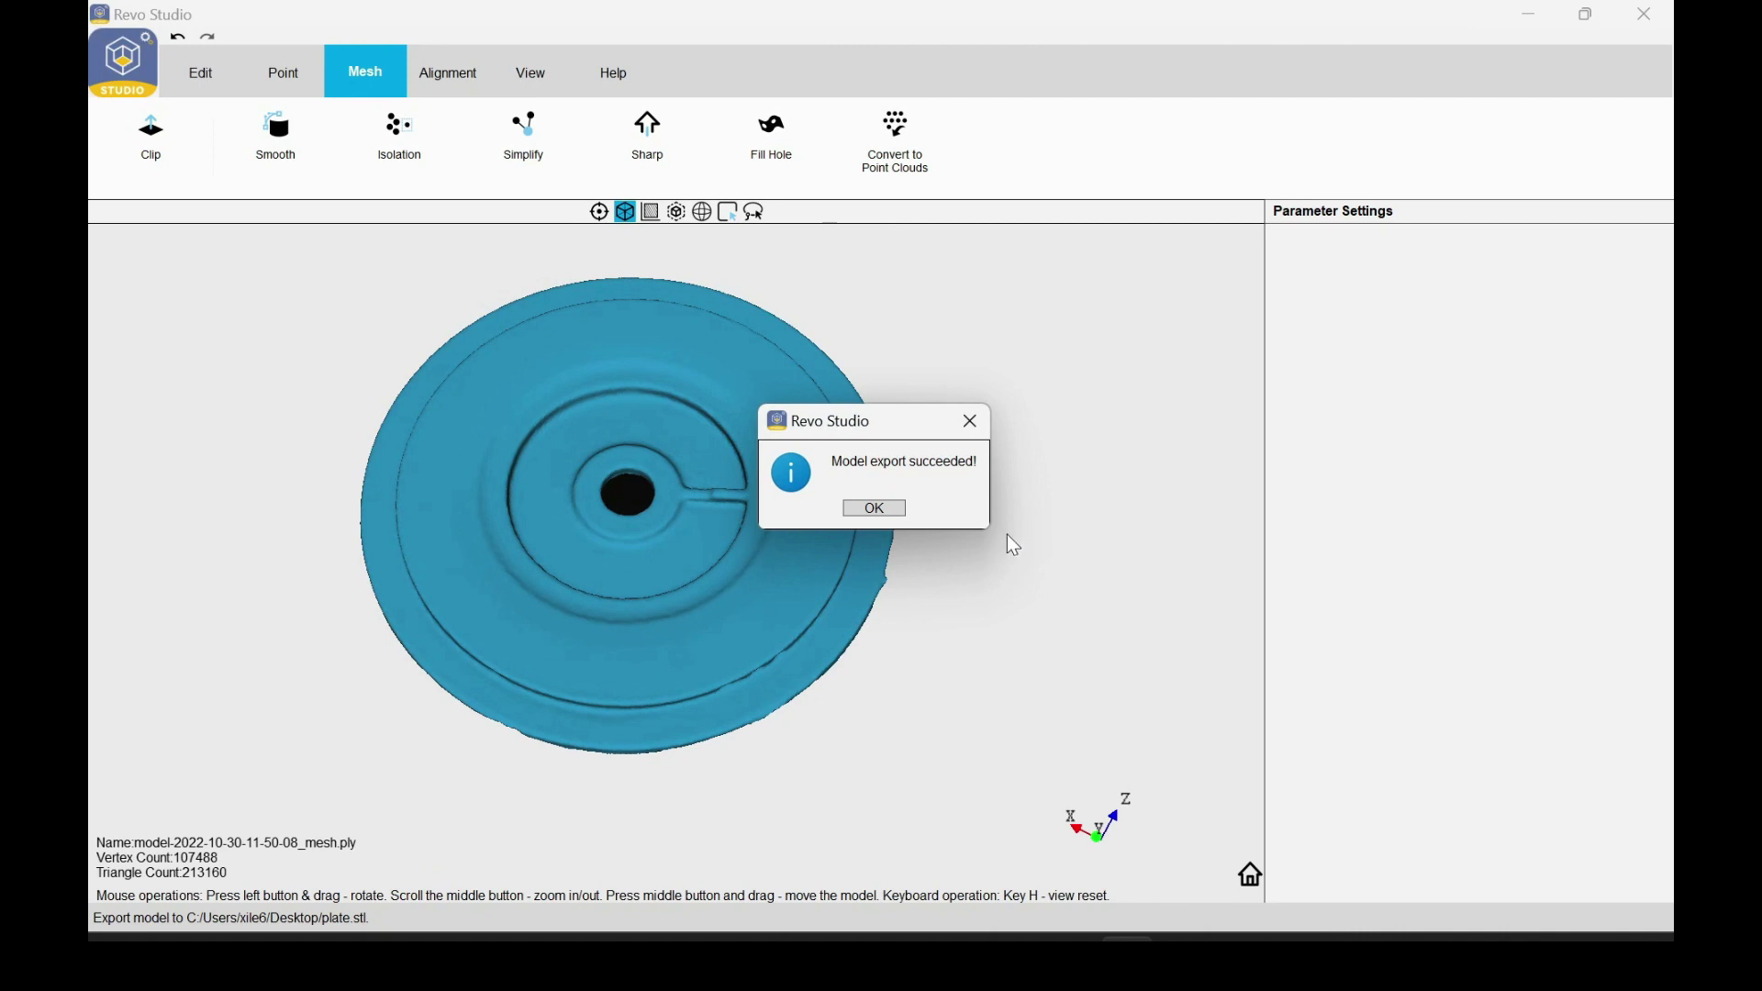
click(875, 508)
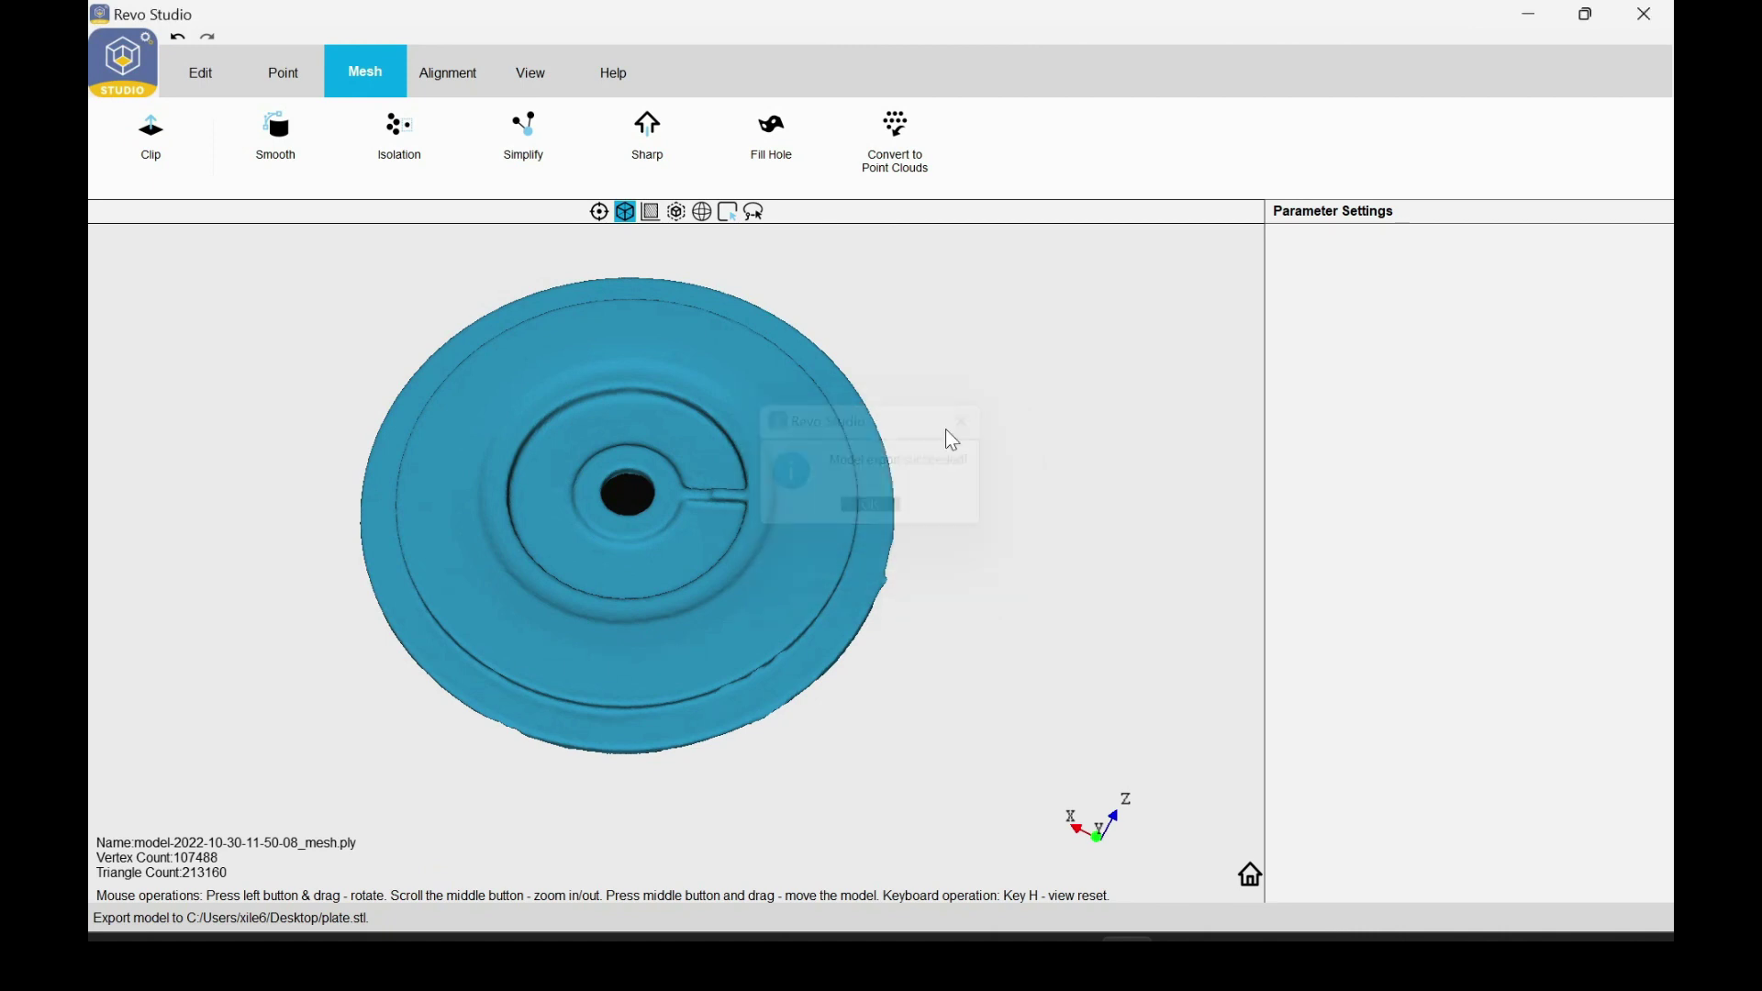
Step: Close Revo Studio, switch to PrusaSlicer and lay plate.stl flat on the print bed with its grooved side up
click(1645, 15)
click(802, 512)
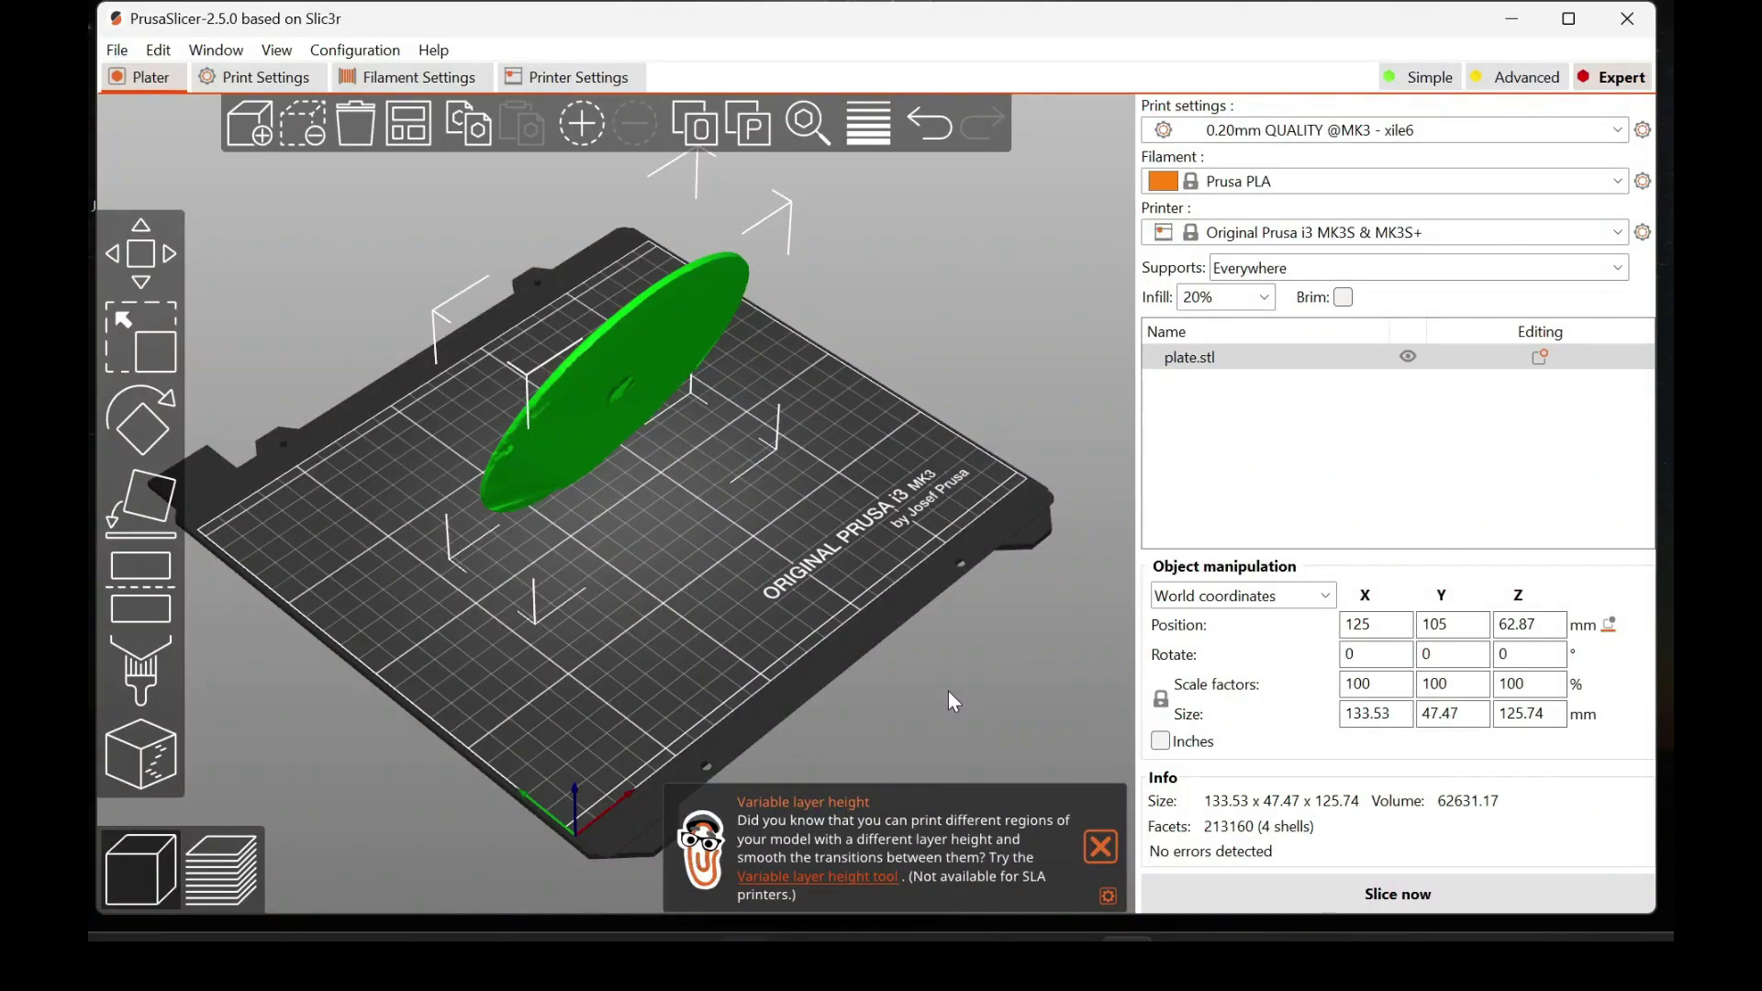
drag(948, 690, 649, 576)
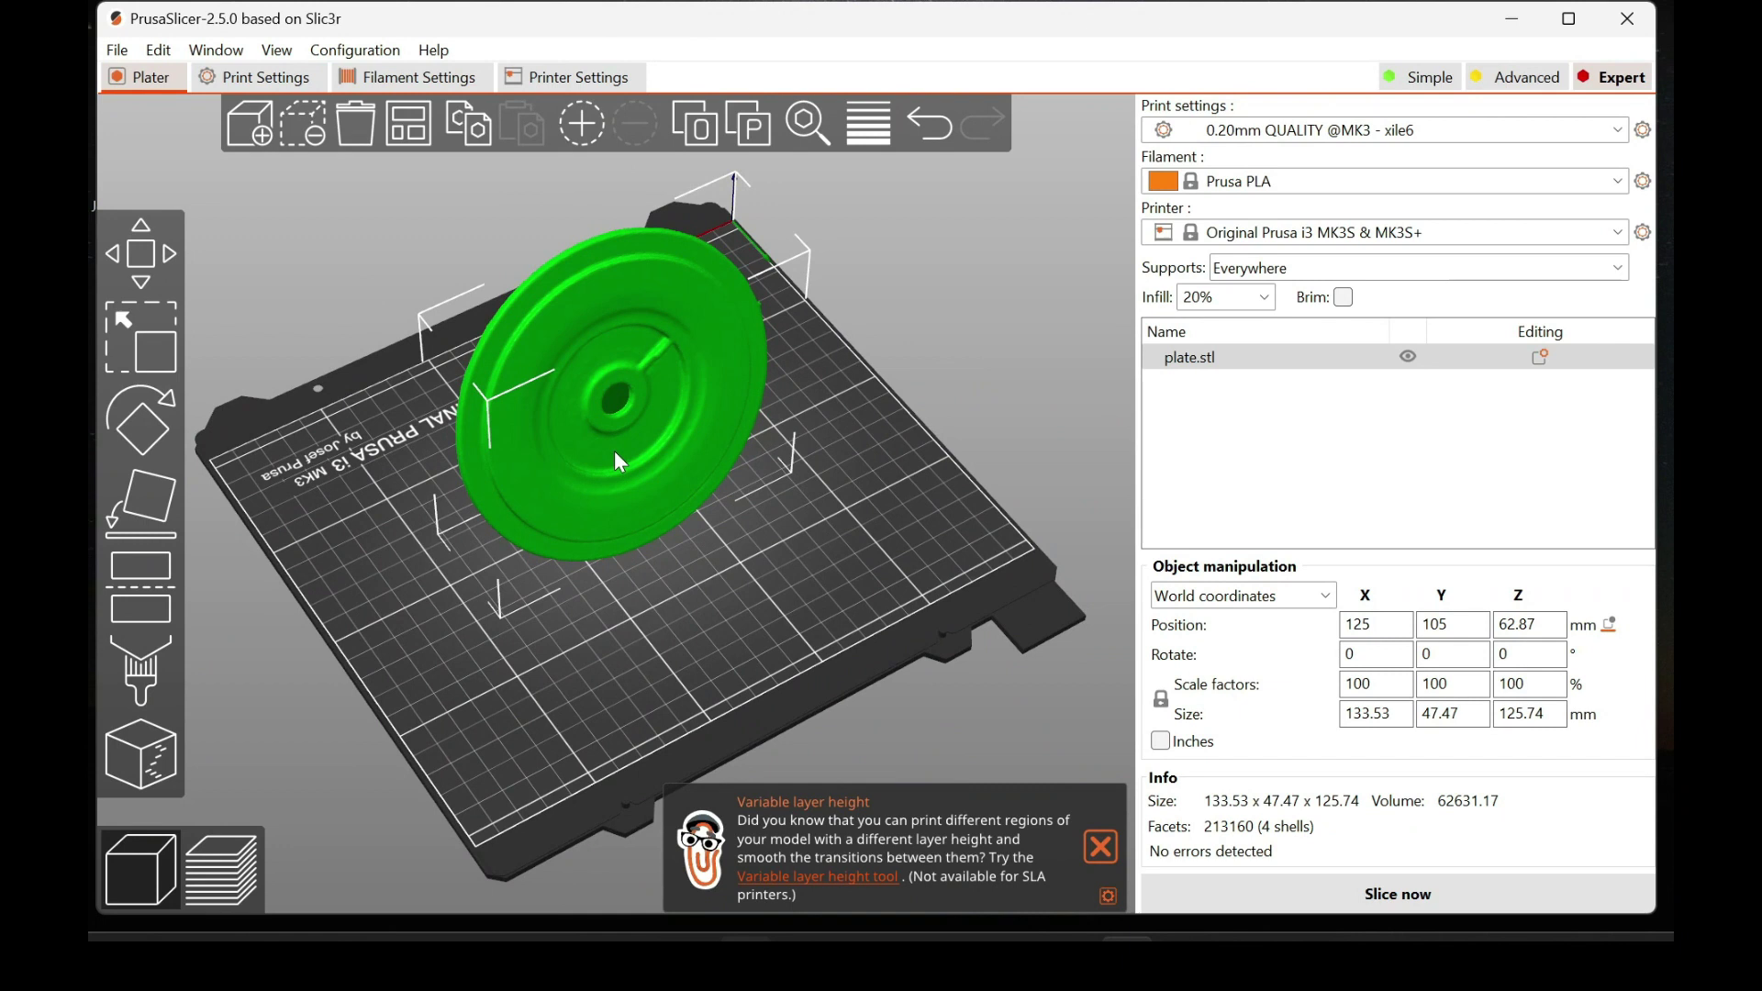
click(135, 523)
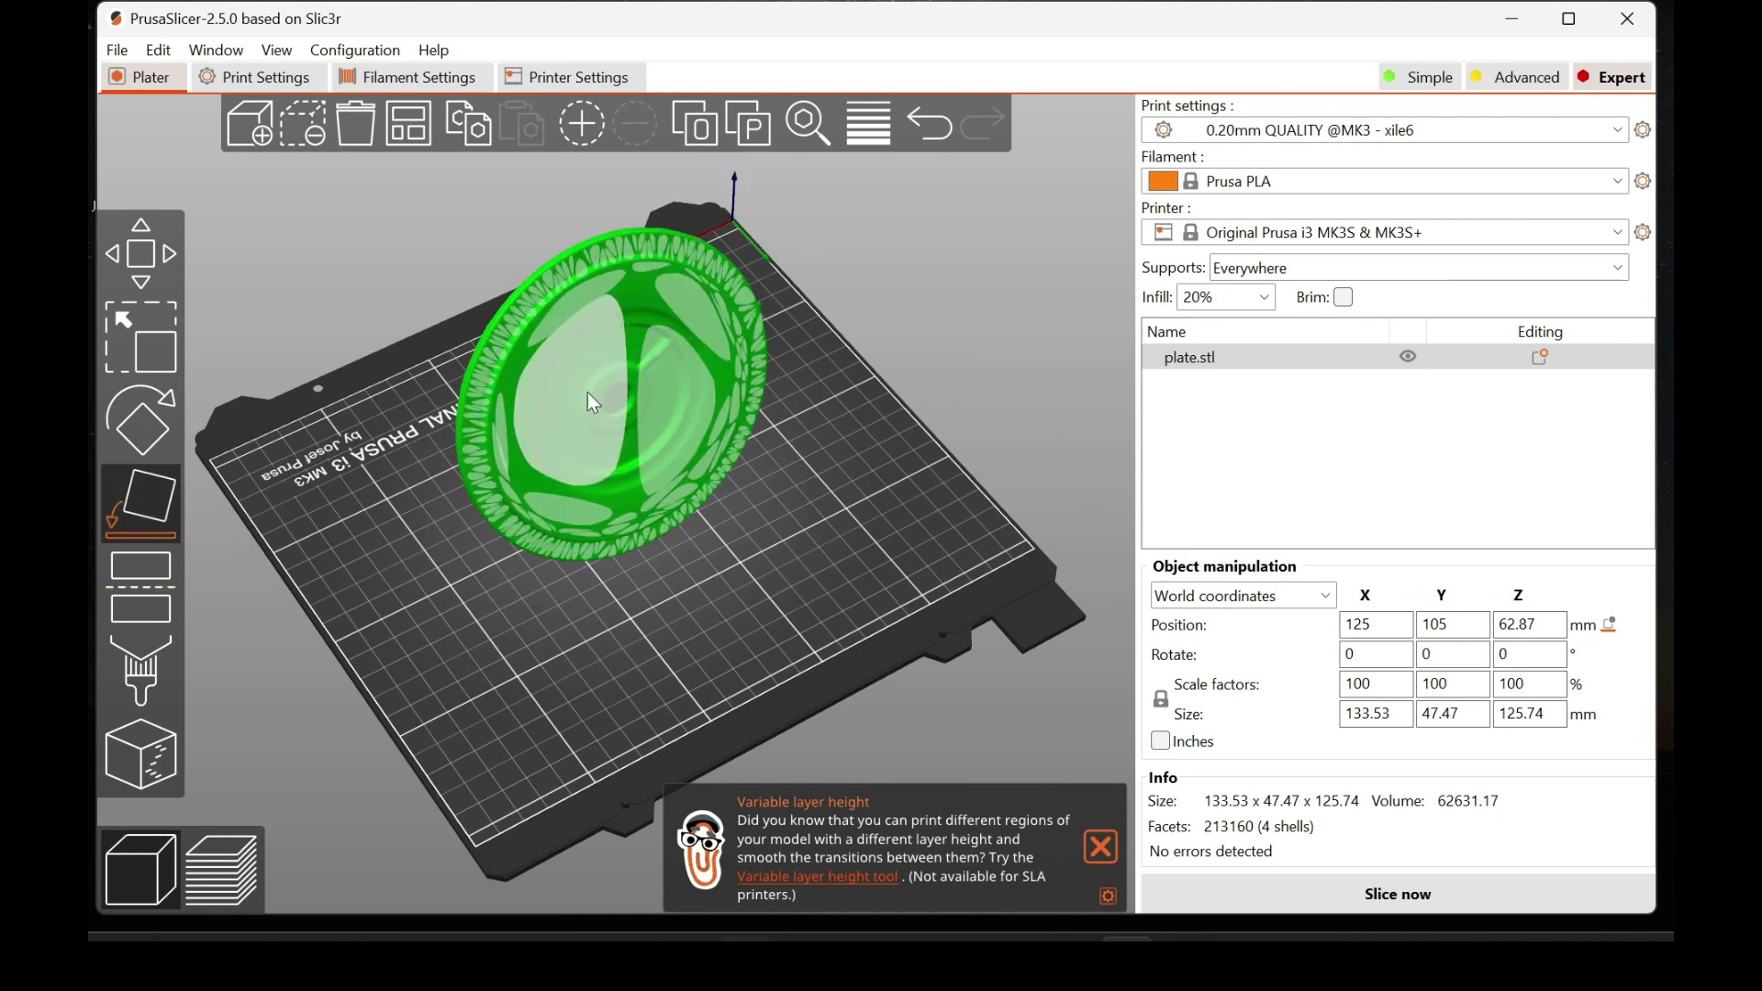
click(617, 410)
Step: Examine the flat-lying plate from the side and from above, including its centre hole, groove and outer rim
drag(714, 658, 670, 584)
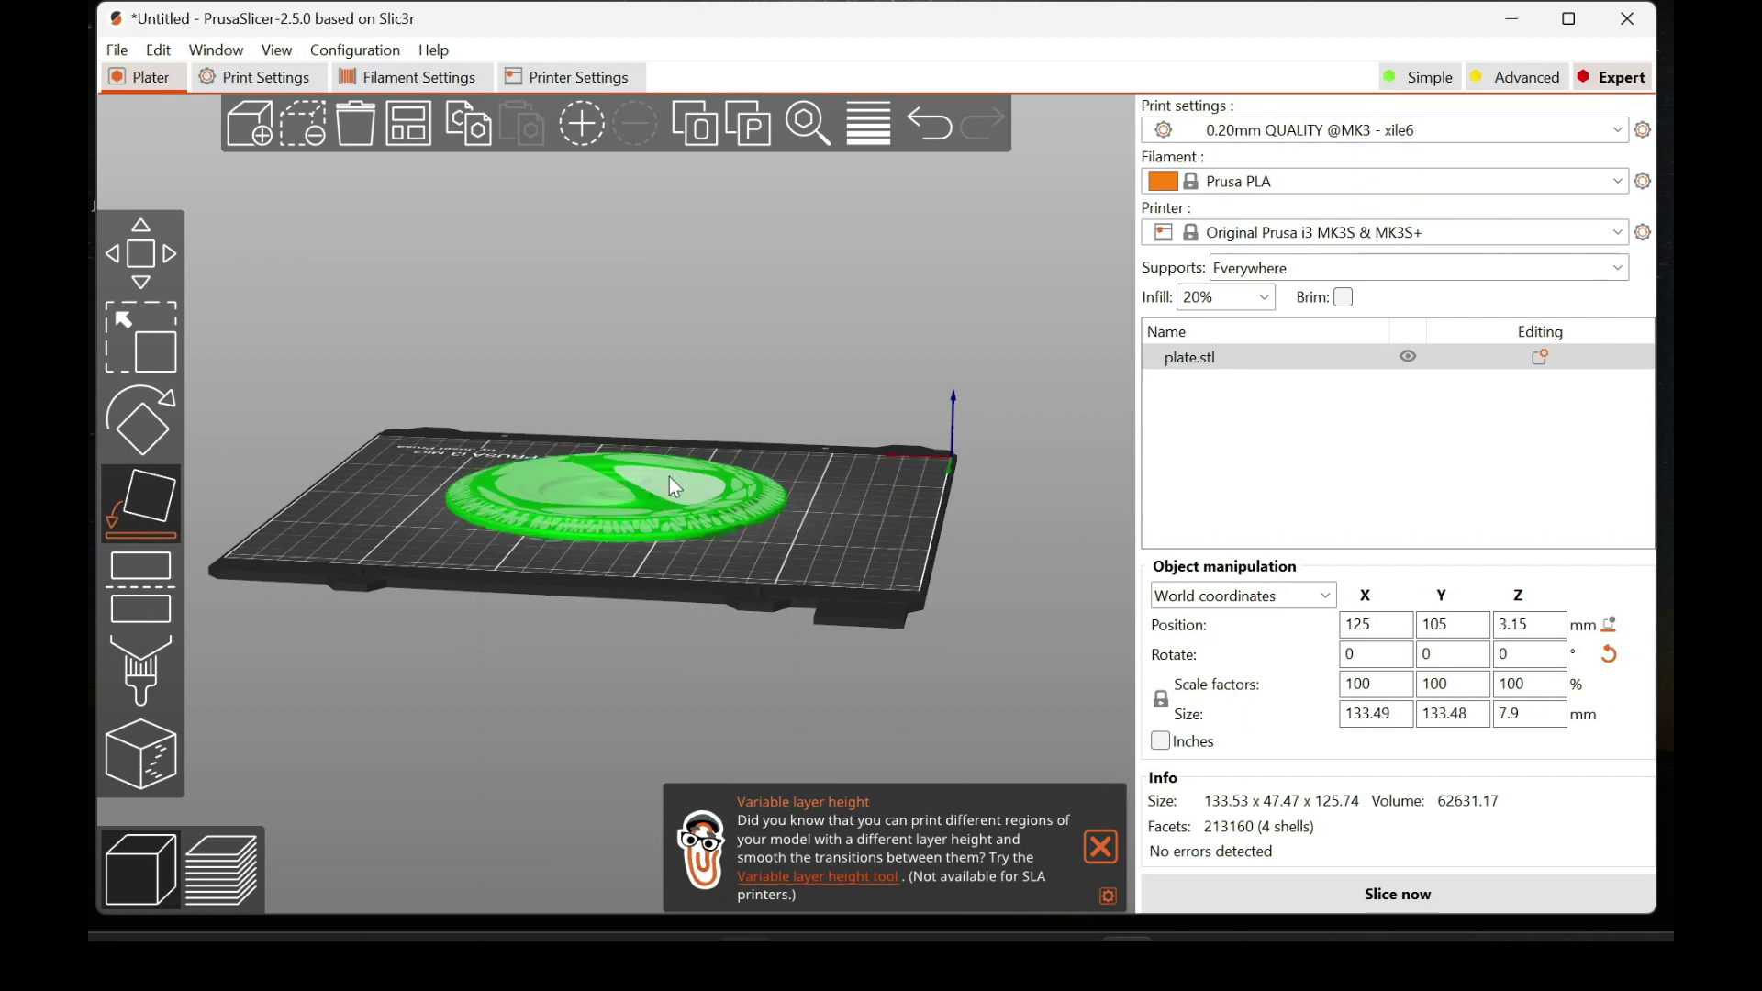
click(650, 587)
drag(564, 596, 729, 601)
click(668, 562)
click(607, 663)
drag(607, 663, 685, 668)
scroll(637, 654, up, 6)
click(619, 638)
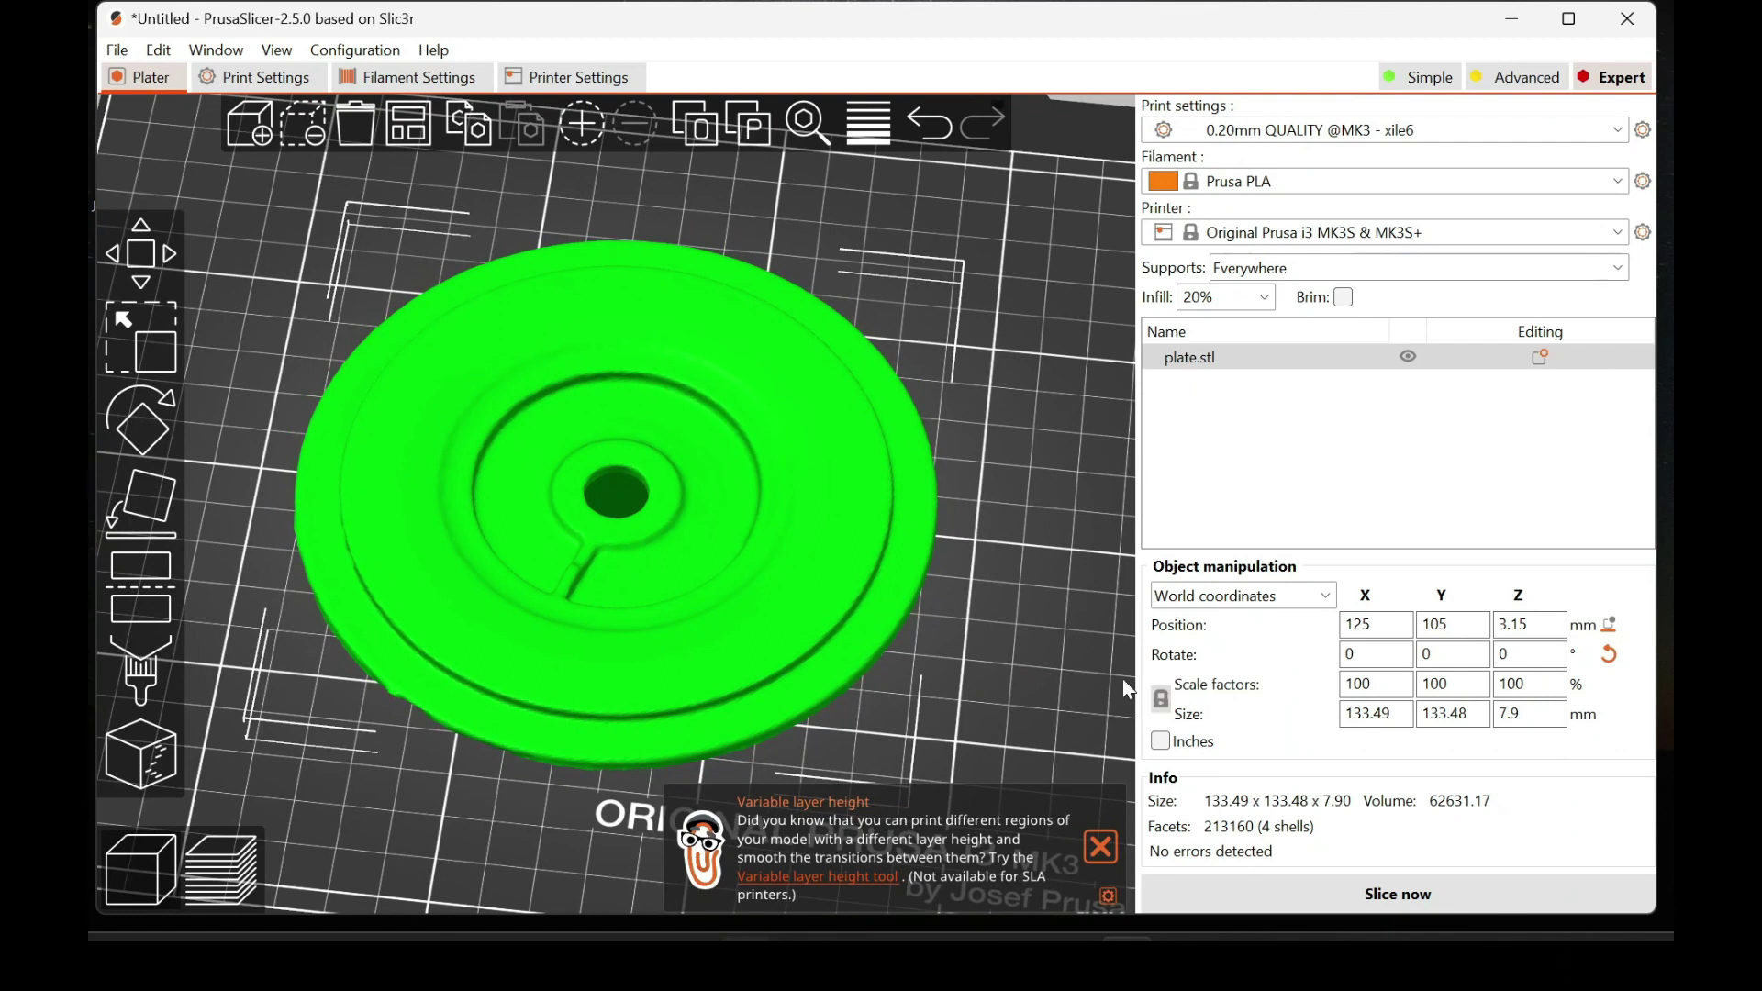
scroll(973, 638, up, 8)
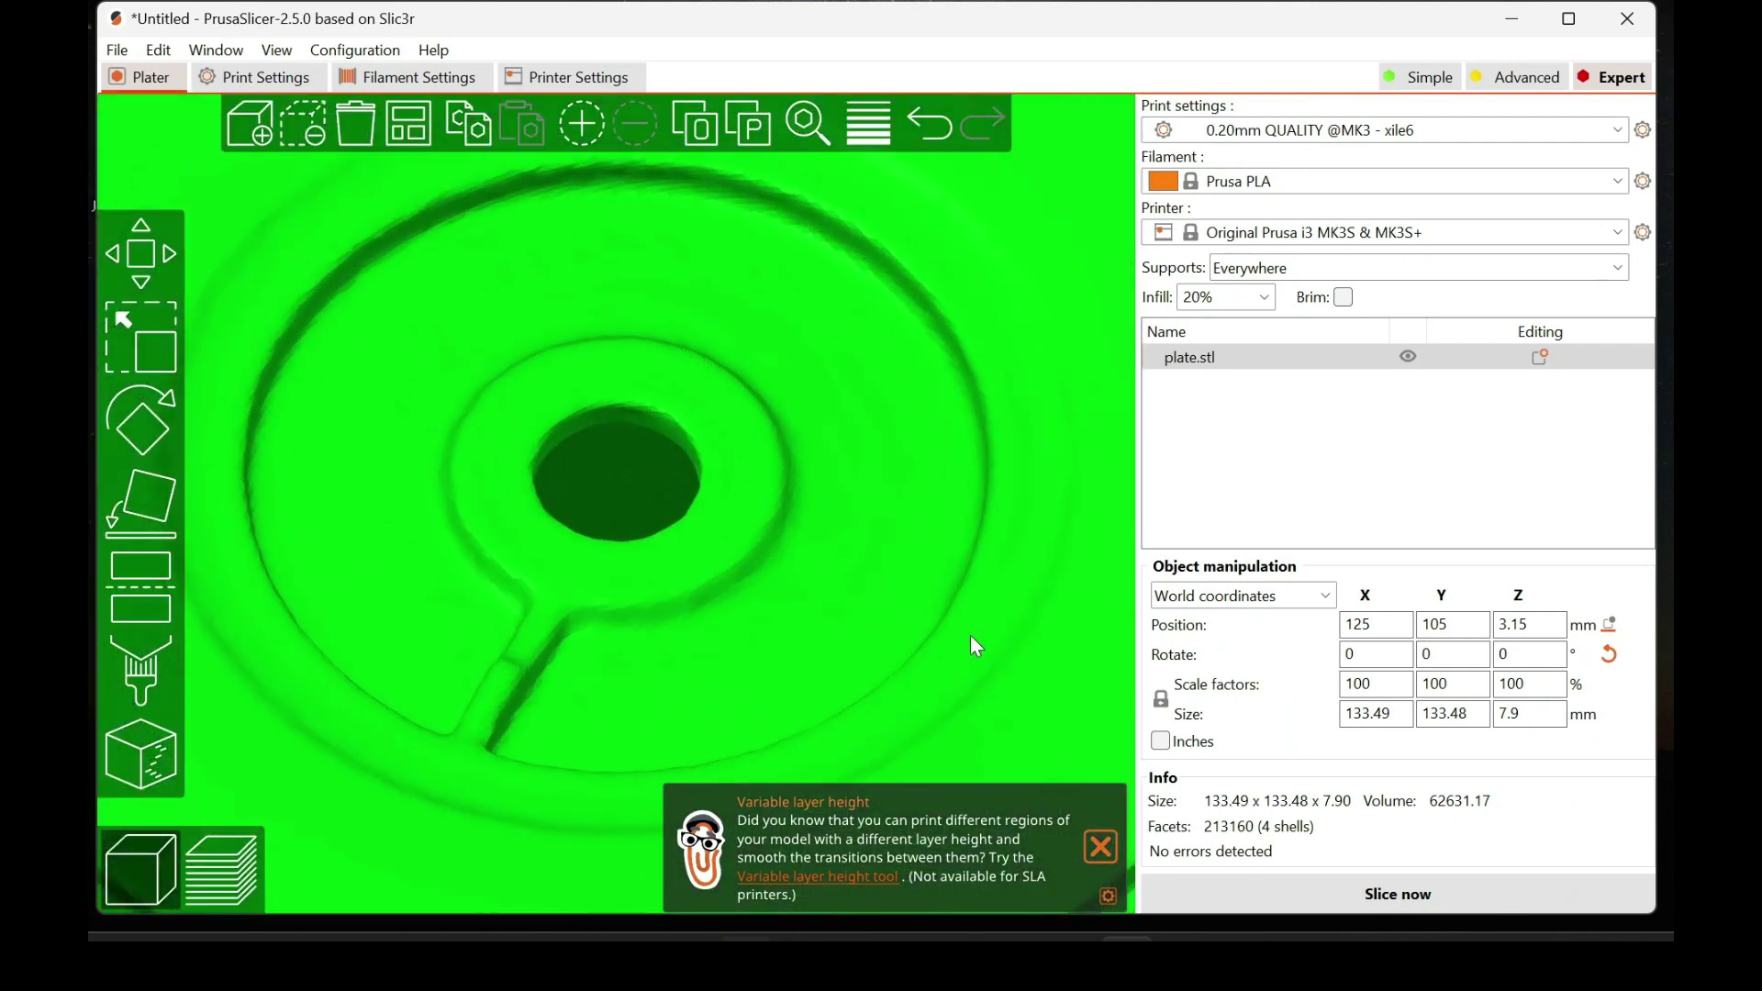
scroll(969, 635, down, 5)
drag(967, 633, 330, 811)
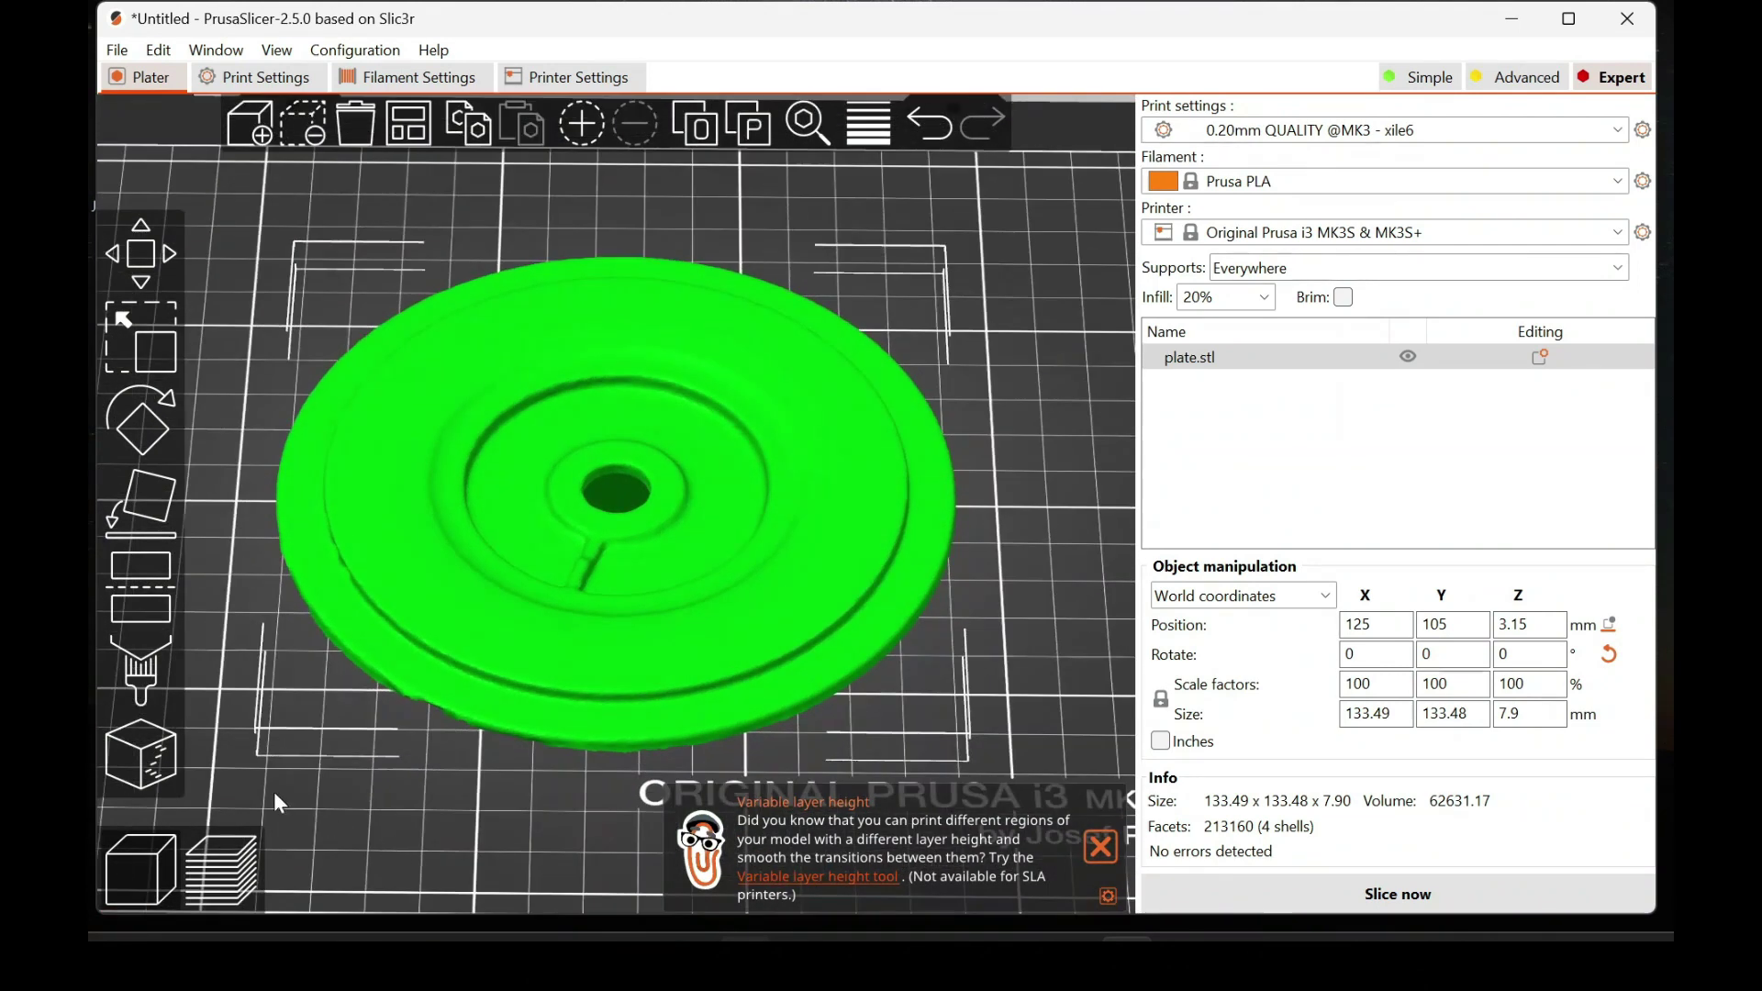
Step: Cut the plate horizontally at Z 2.44 mm, keeping both the upper and lower parts
click(152, 620)
drag(620, 459, 617, 464)
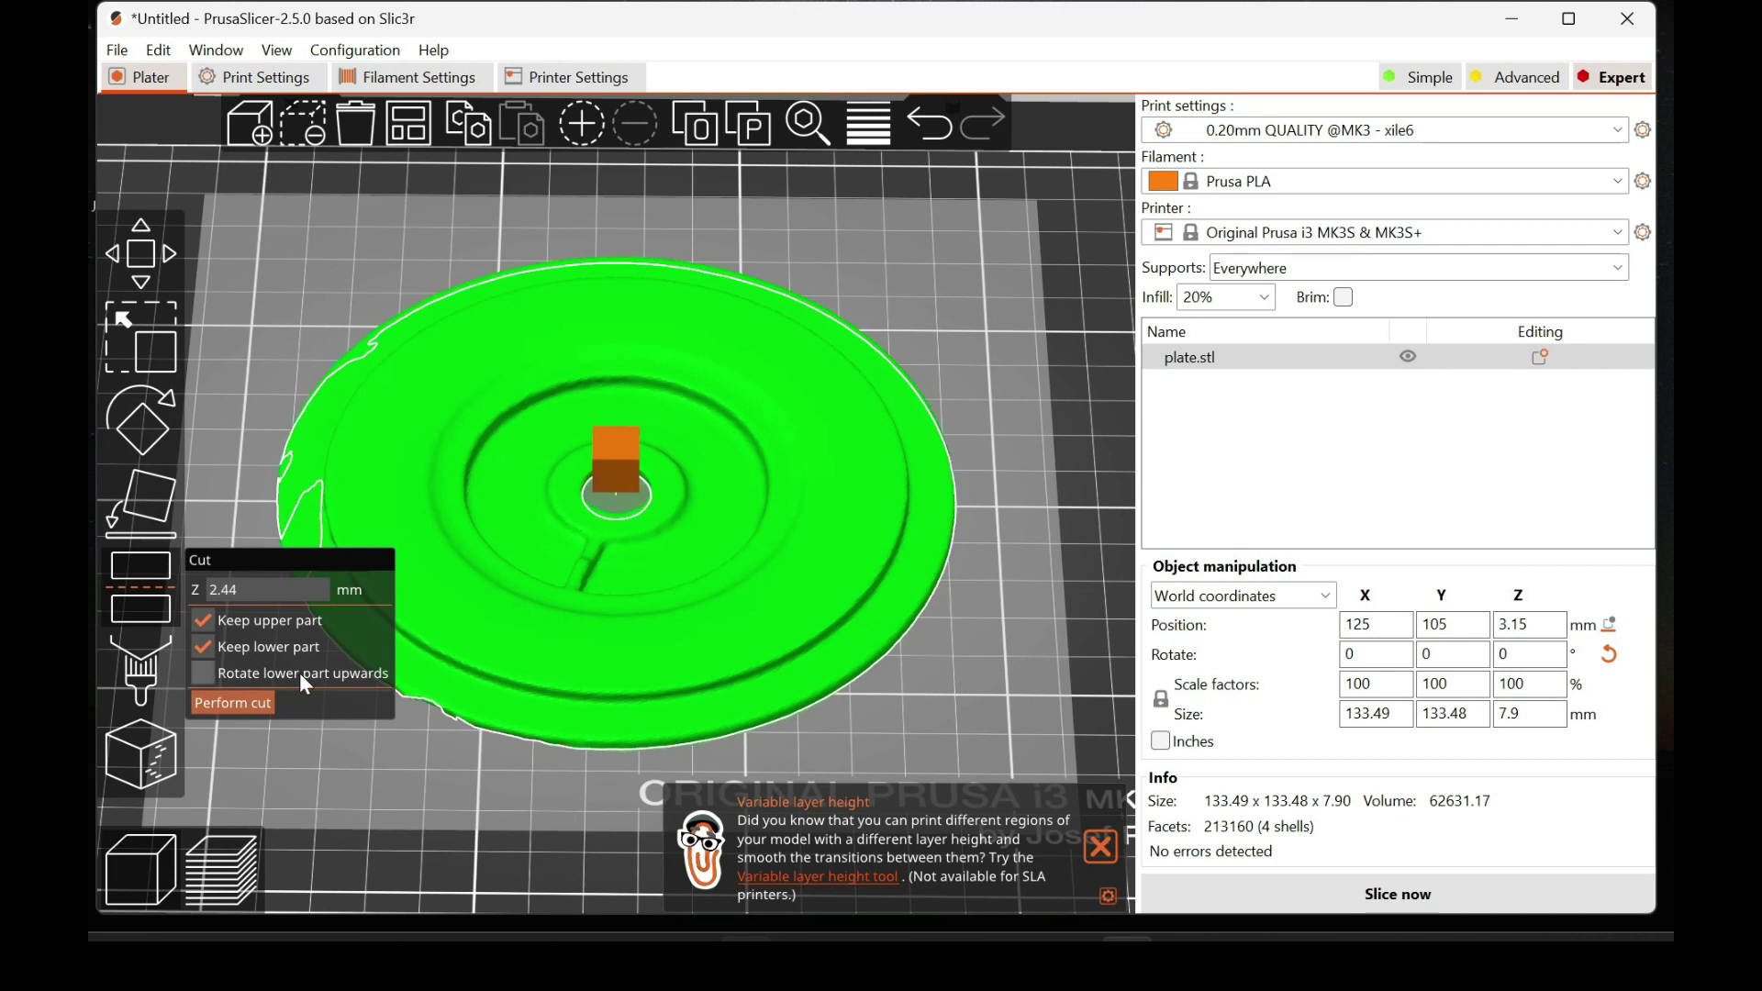
click(232, 706)
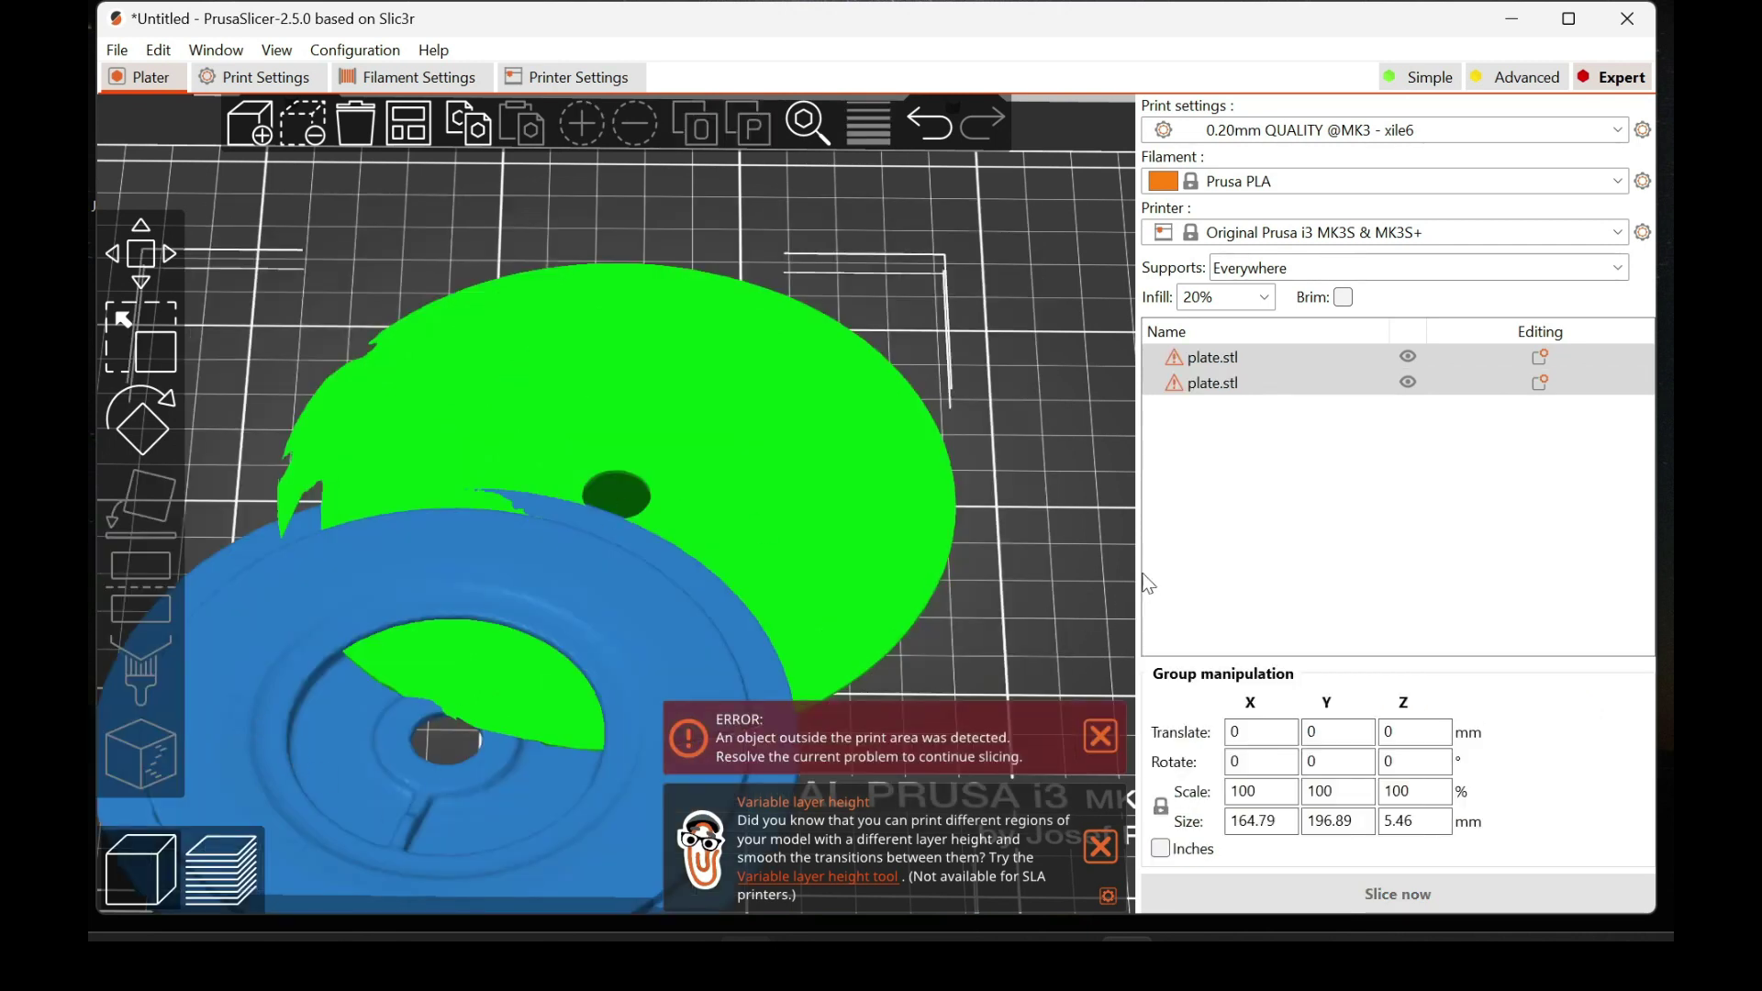
Step: Move the ragged lower part away from the grooved upper part and delete it from the print bed
click(1046, 539)
drag(877, 509, 838, 244)
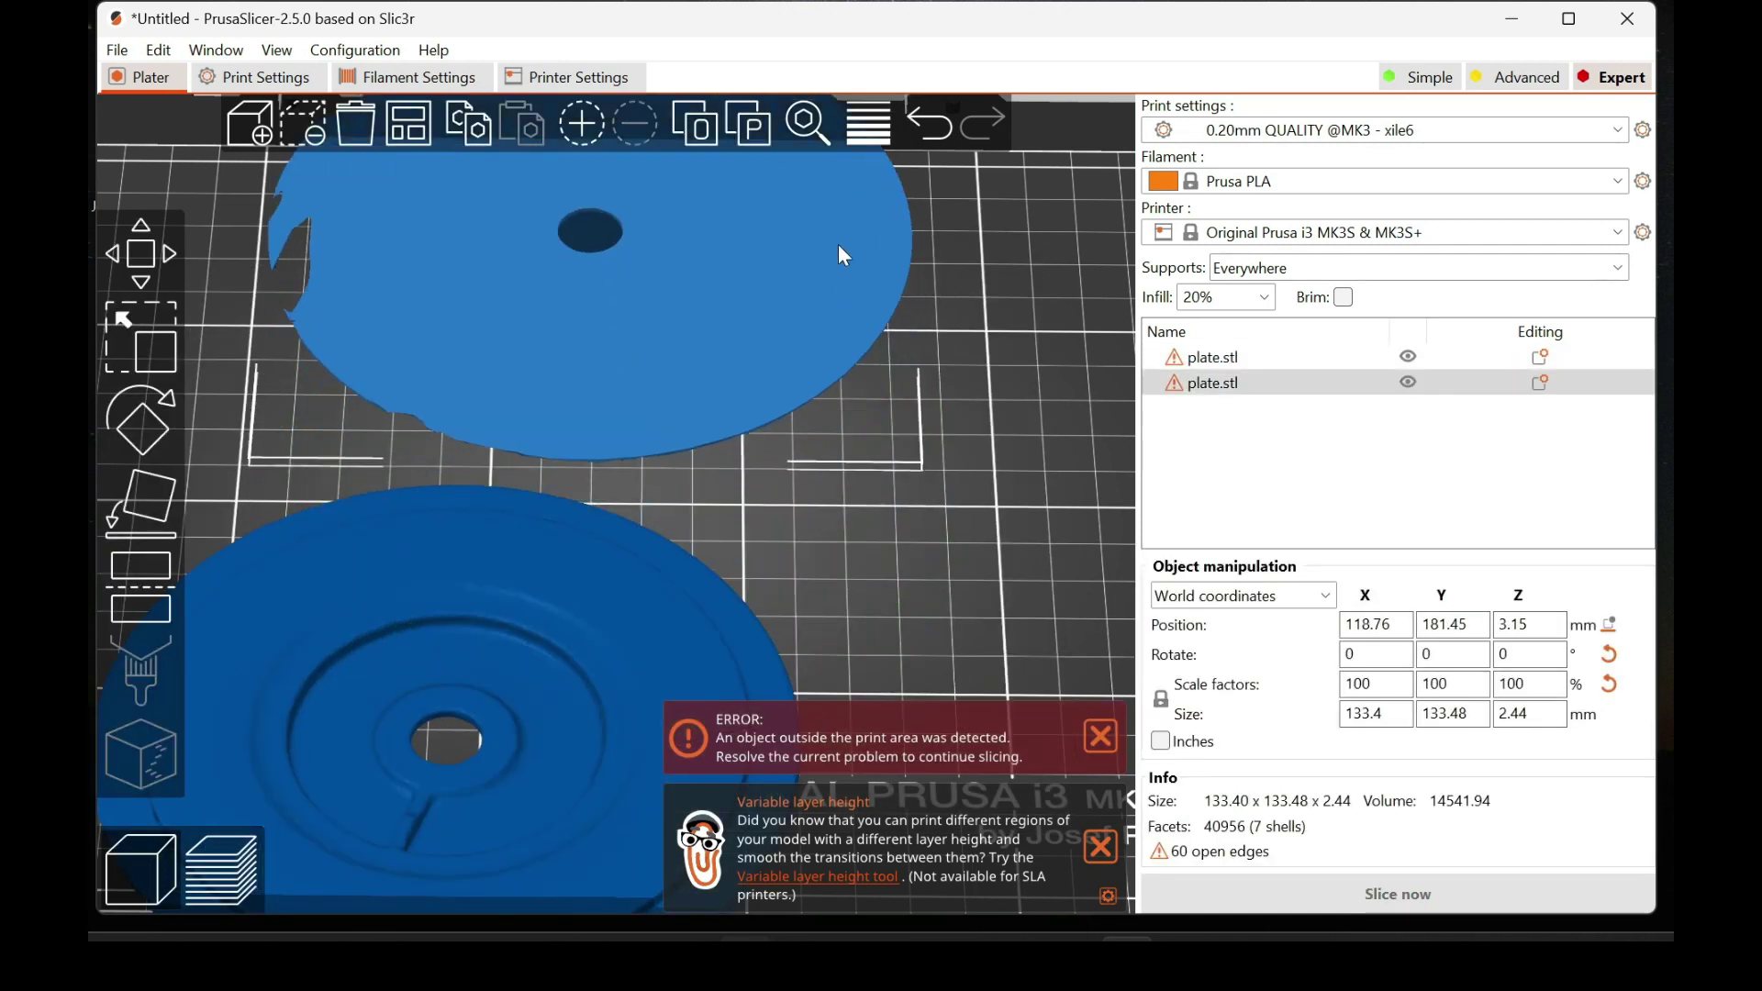
right_click(836, 255)
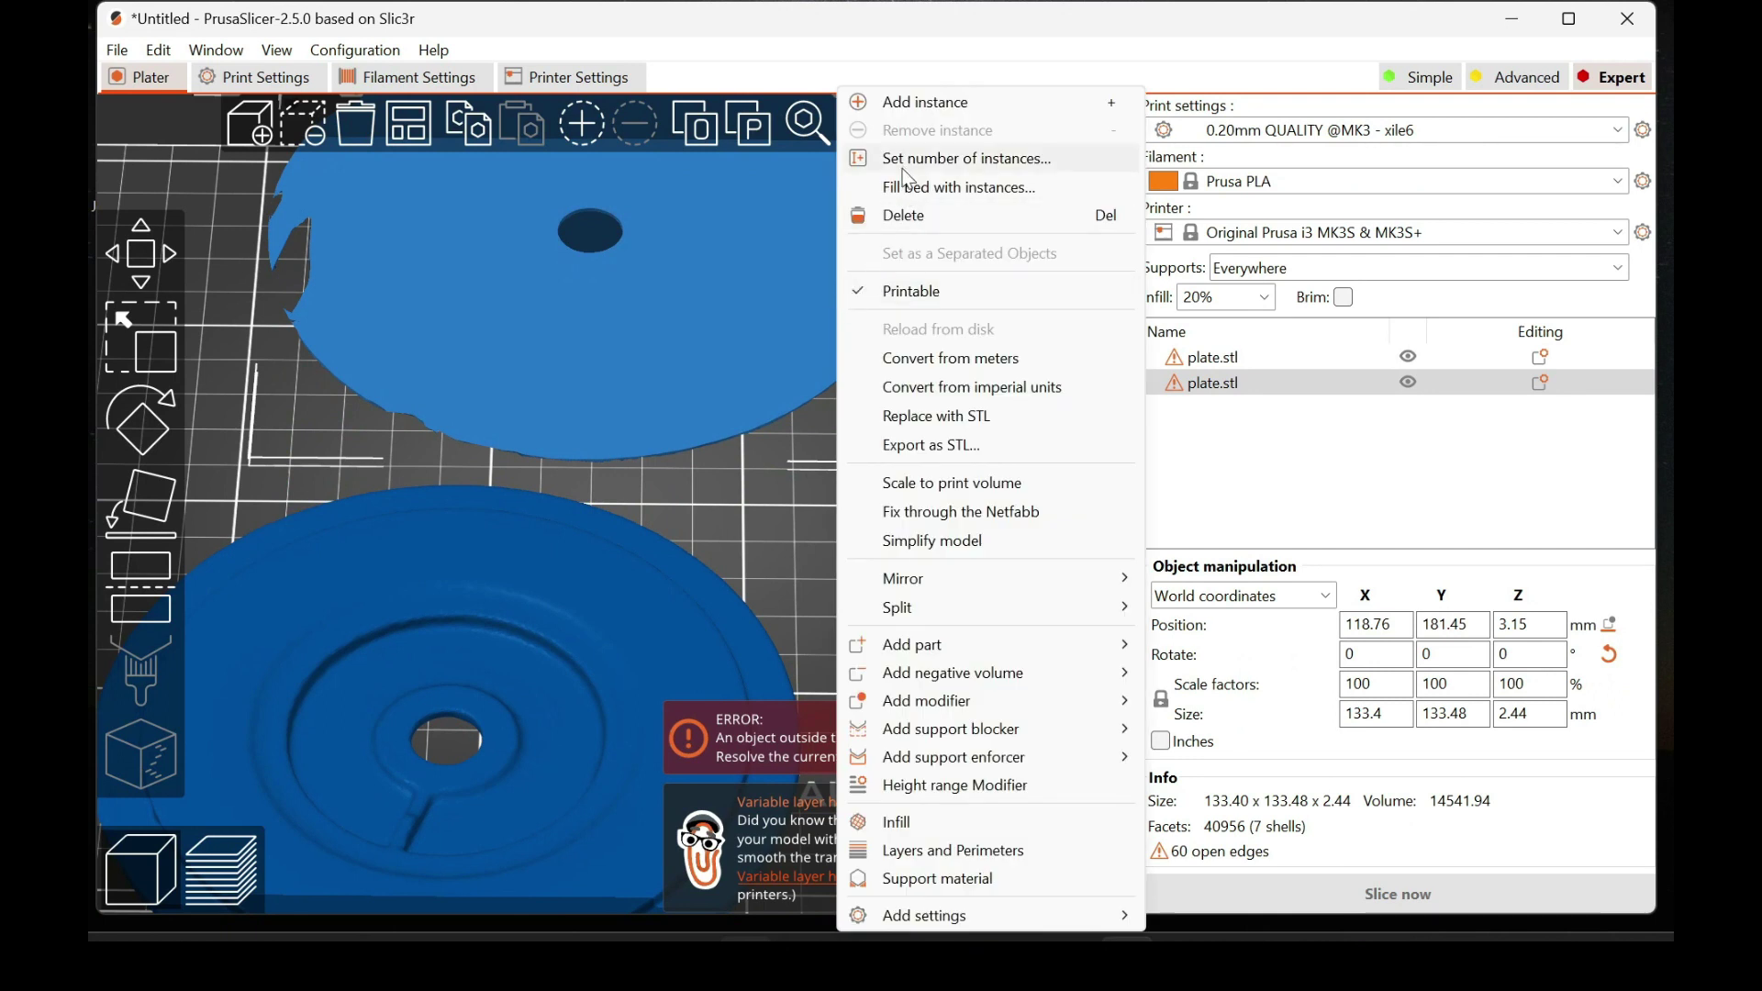
click(904, 215)
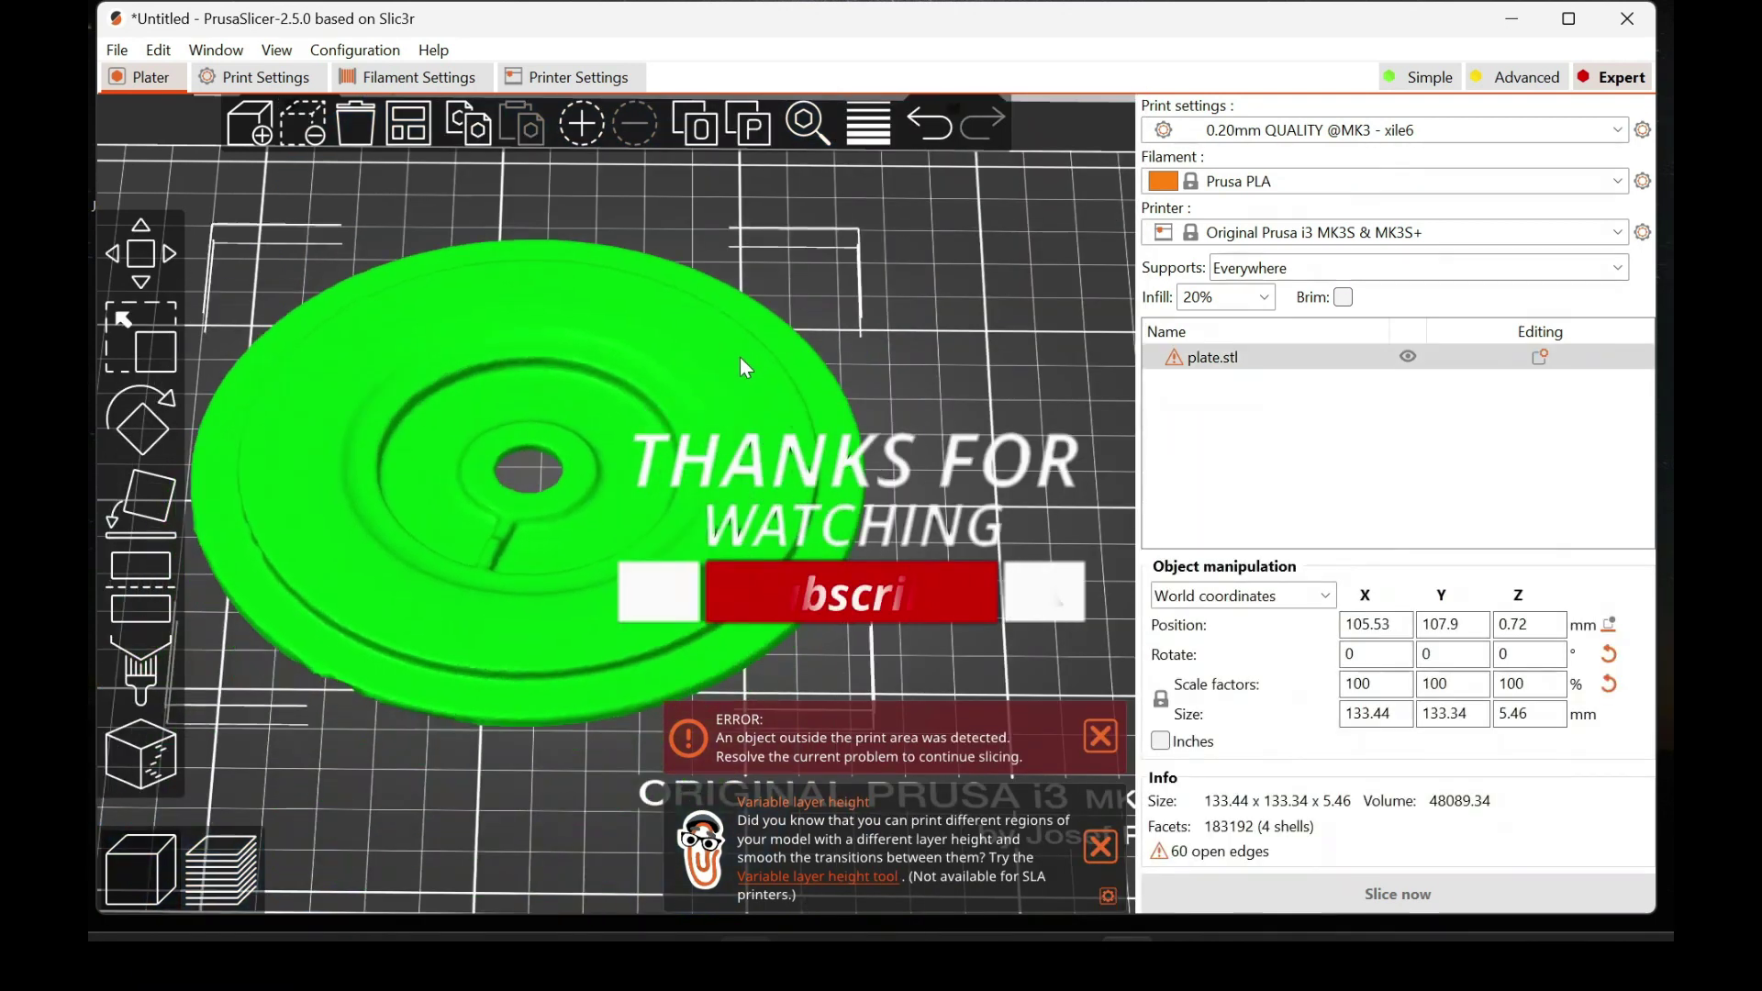